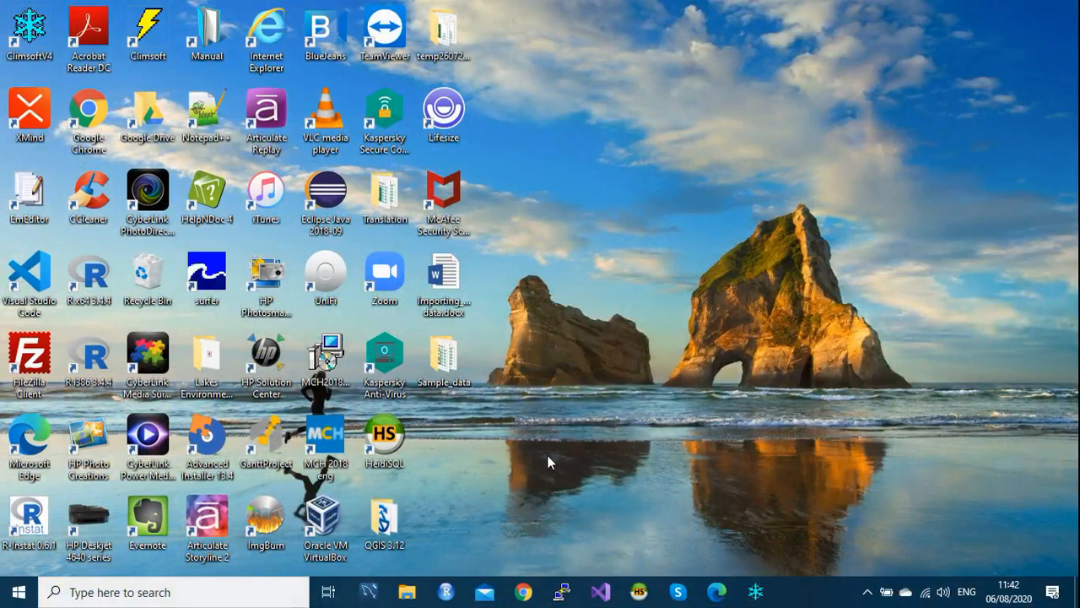
- Open DEK_OCT2017_MULT_COLUMN.csv from the DEK folder inside Sample_data
double_click(445, 363)
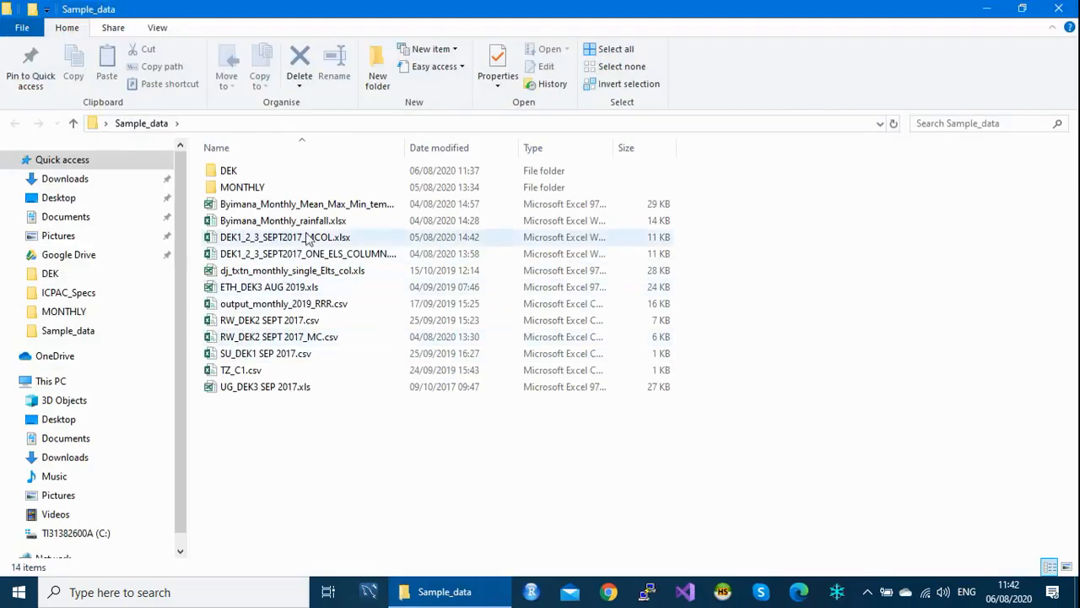
double_click(242, 173)
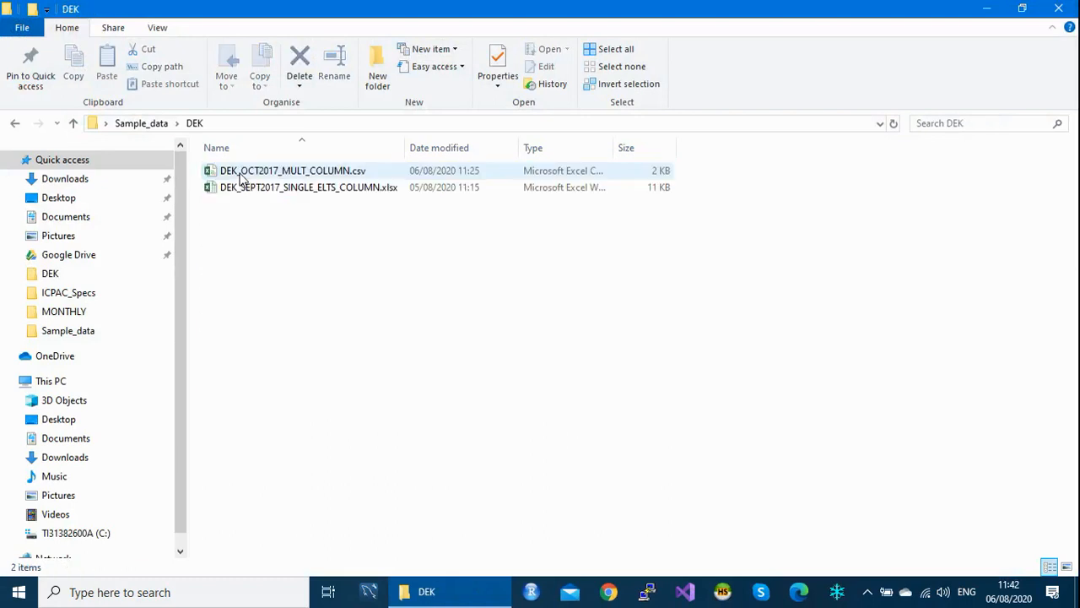
left_click(285, 175)
double_click(285, 175)
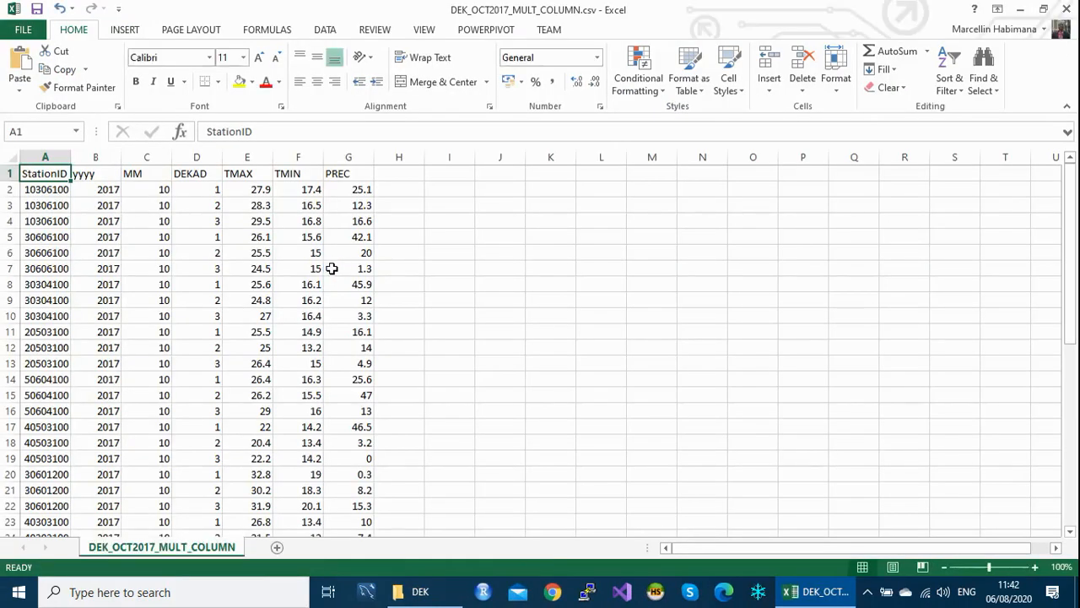
- Examine the station ID, year, month and dekad values in the first rows of the October file
left_click(48, 187)
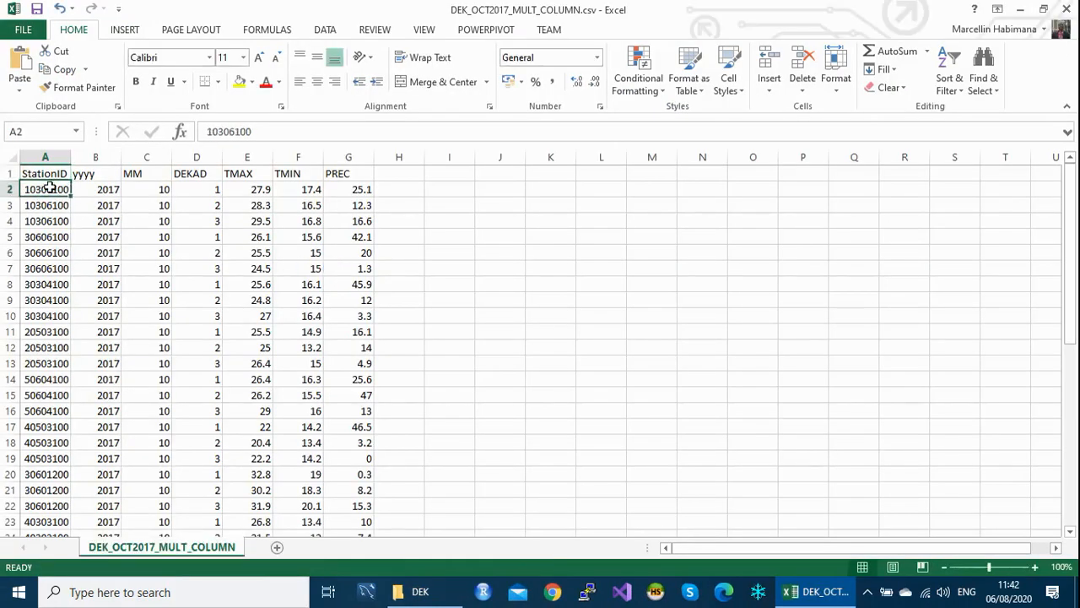
left_click(99, 191)
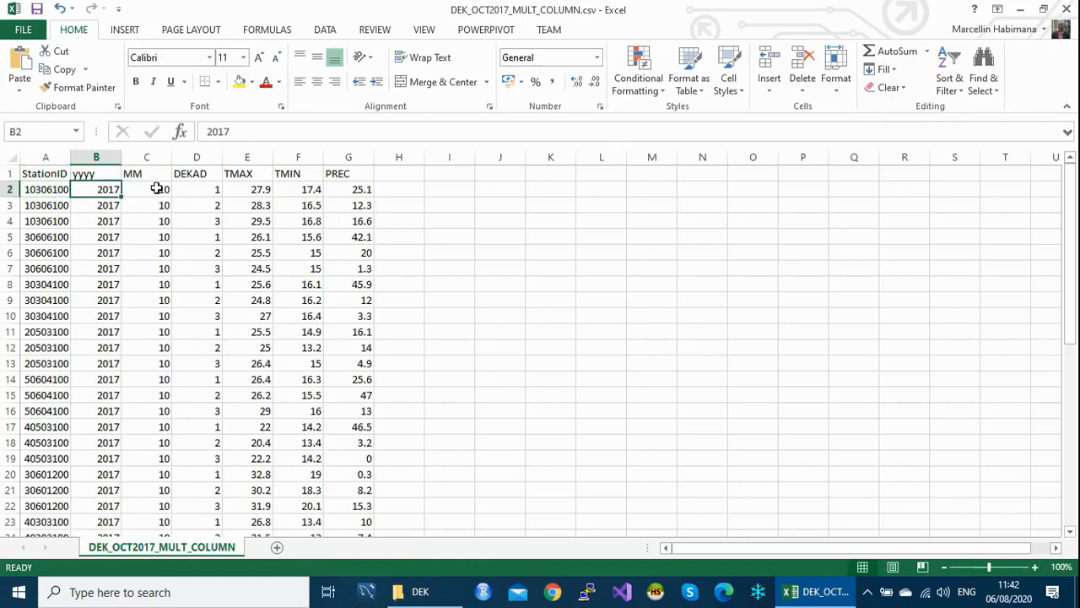
left_click(156, 188)
left_click(211, 189)
left_click(211, 205)
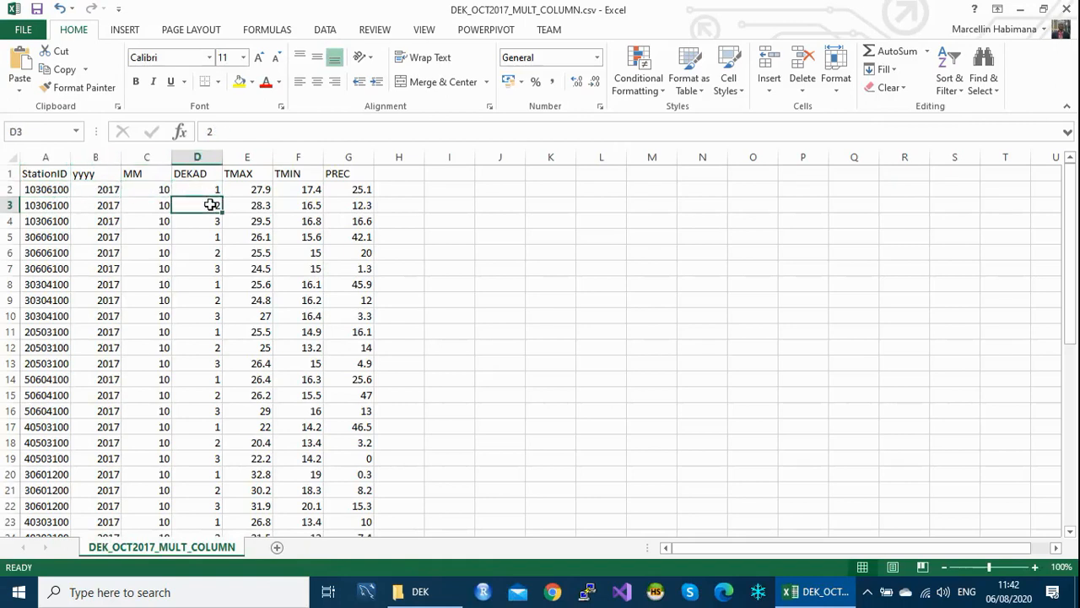
left_click(208, 220)
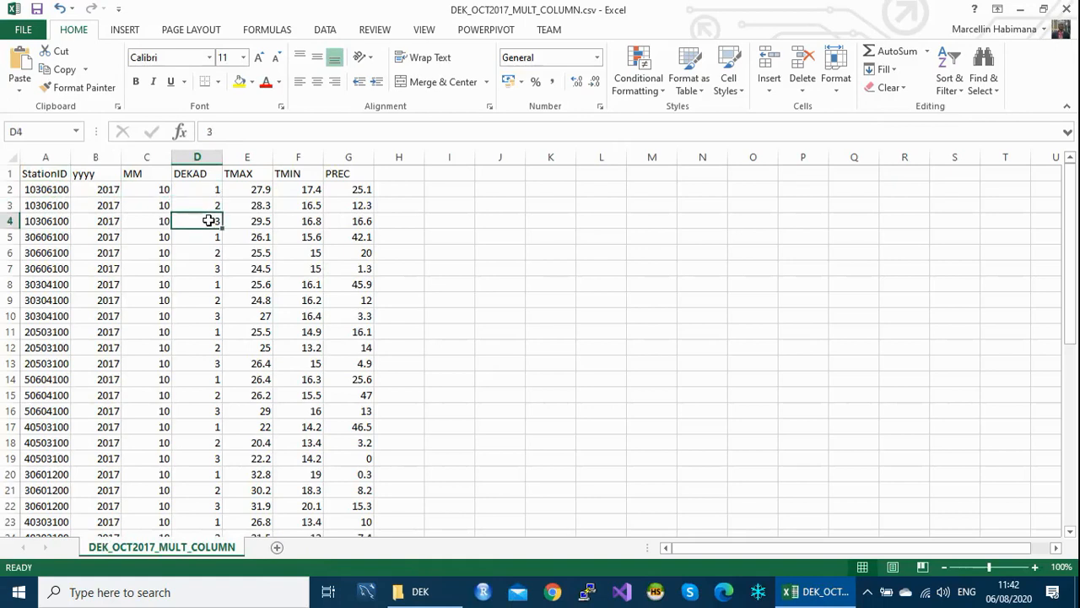
left_click(211, 187)
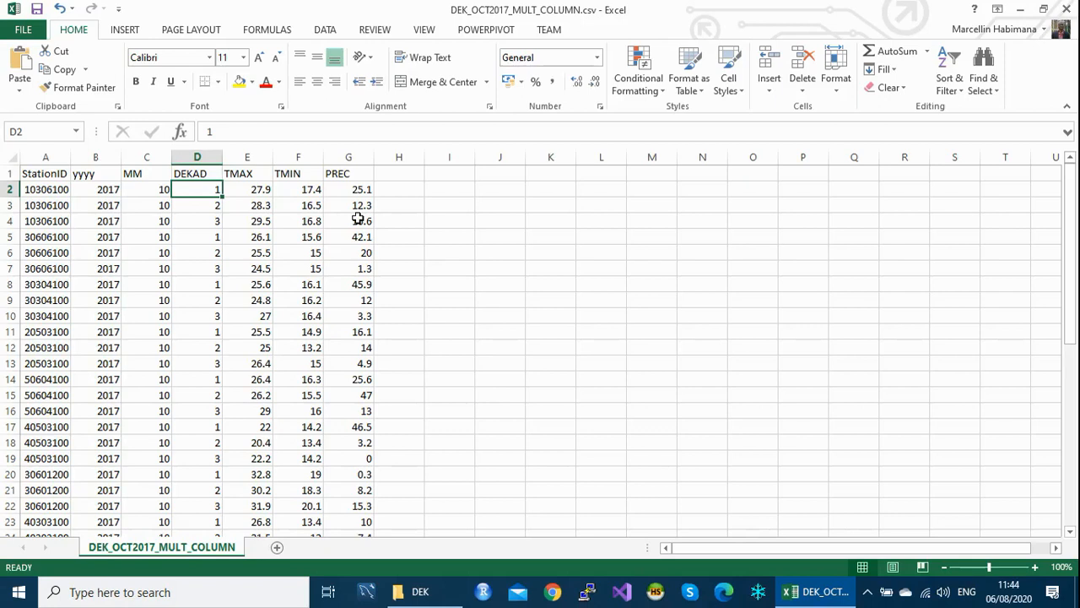
- Close the October file without saving, then open DEK_SEPT2017_SINGLE_ELTS_COLUMN.xlsx and inspect its Element_Code column
left_click(1065, 10)
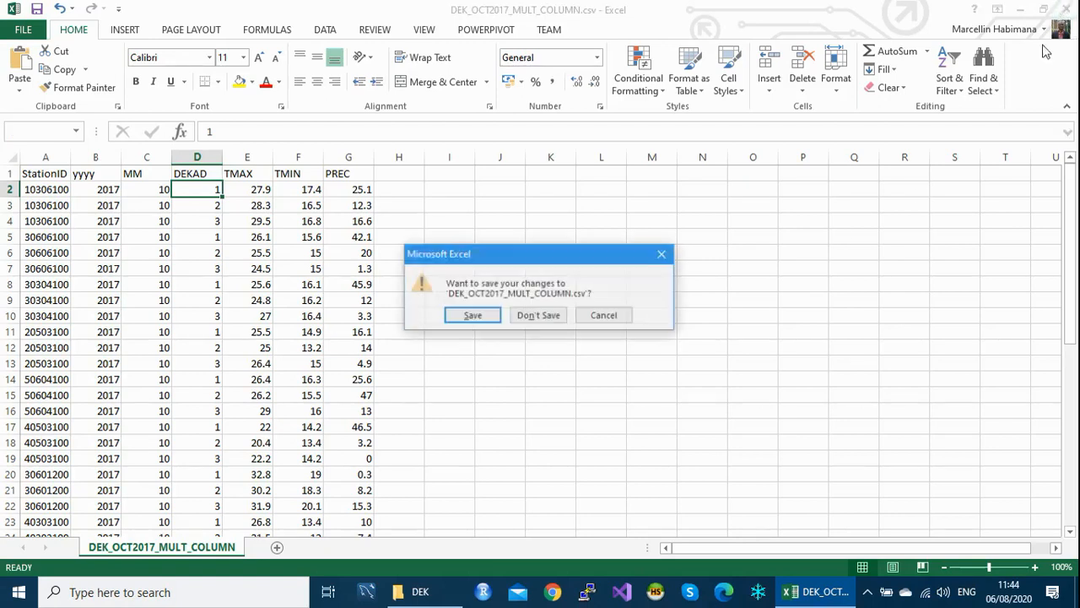
left_click(549, 312)
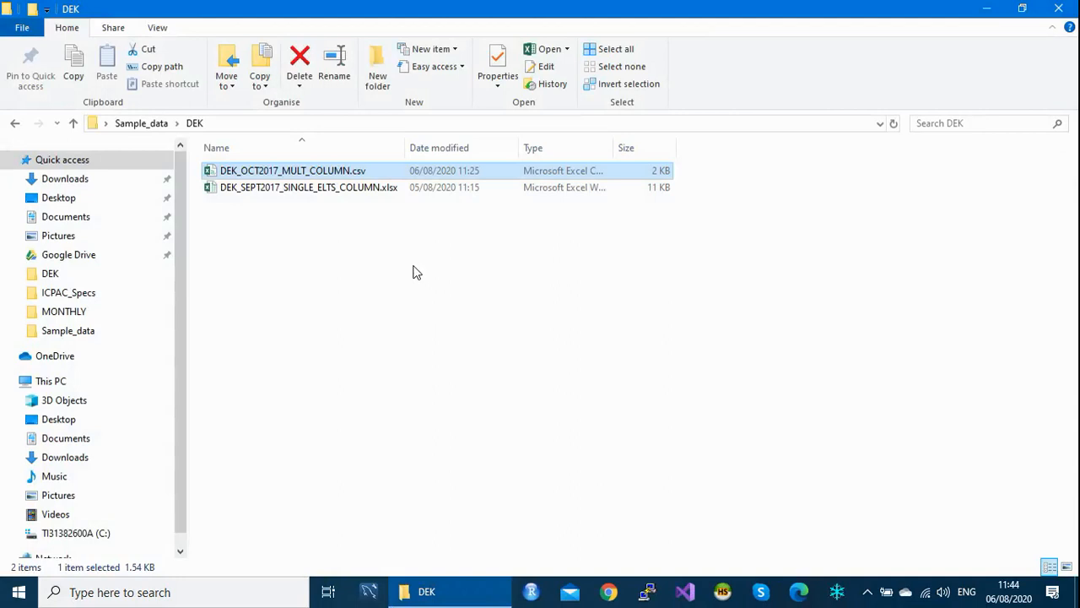
double_click(328, 189)
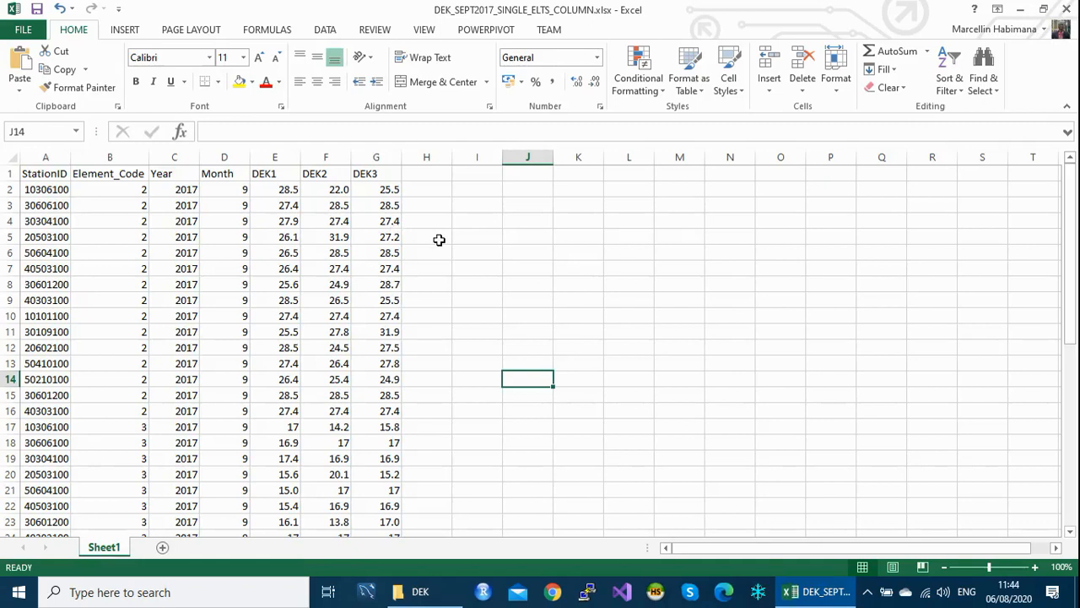
left_click(125, 157)
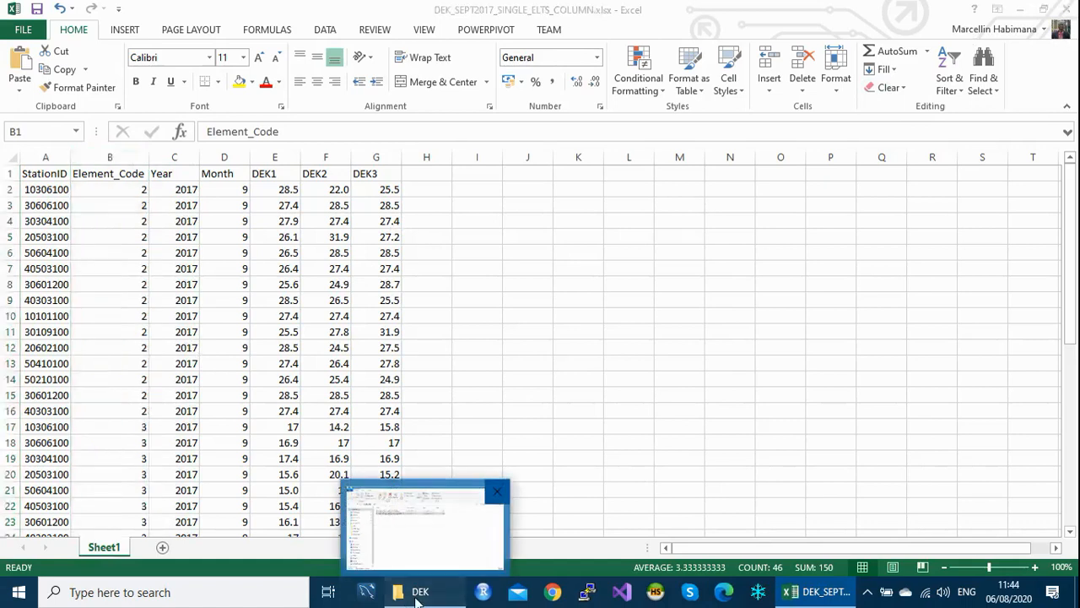
- Reopen DEK_OCT2017_MULT_COLUMN.csv from the DEK folder and inspect its TMAX, TMIN and PREC columns
left_click(388, 525)
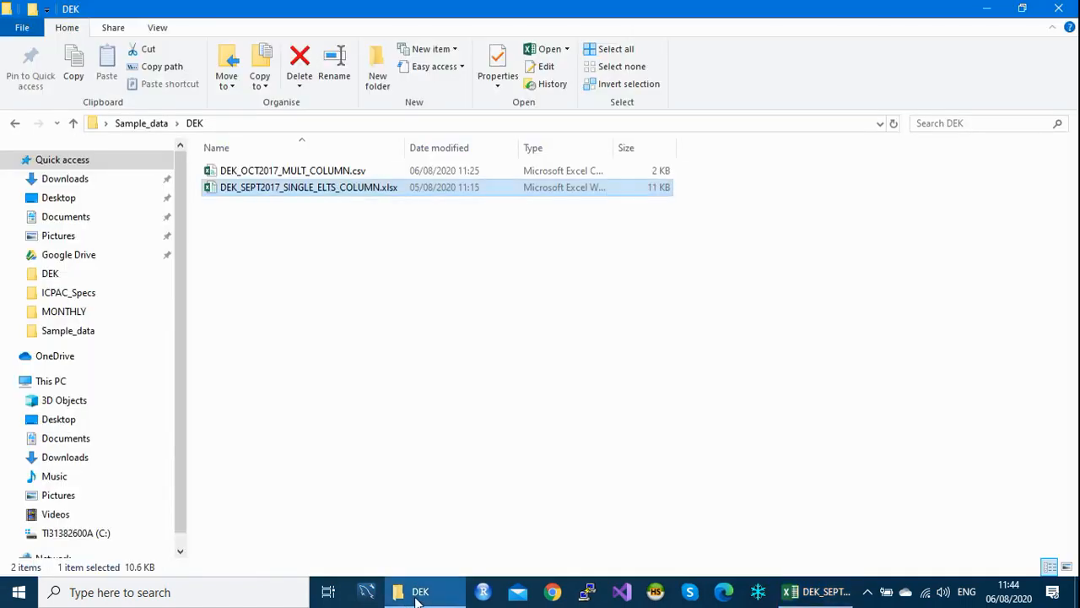
double_click(303, 172)
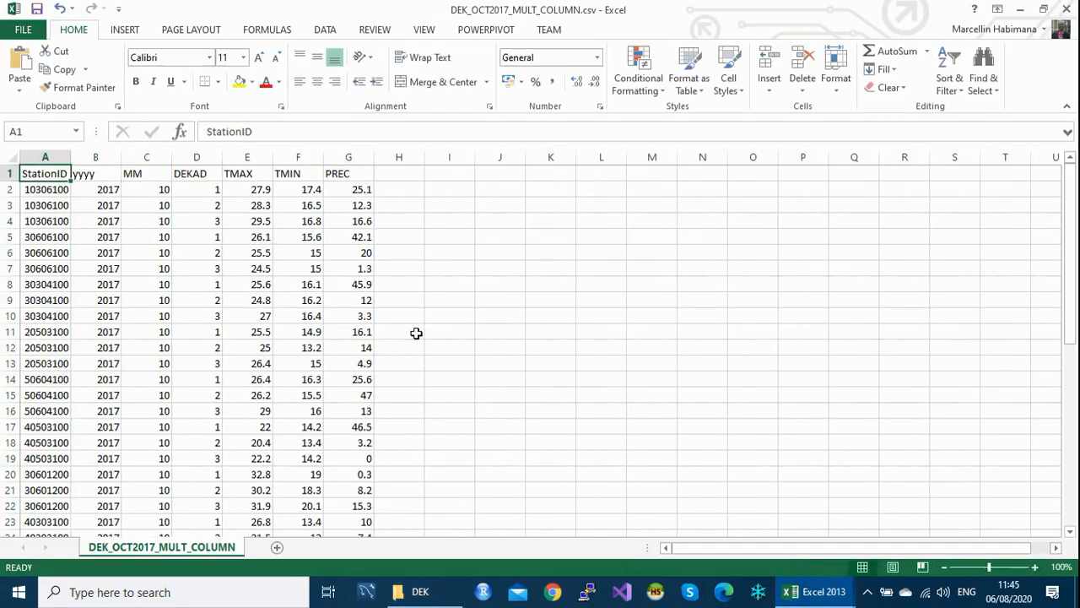
left_click(245, 151)
left_click(294, 158)
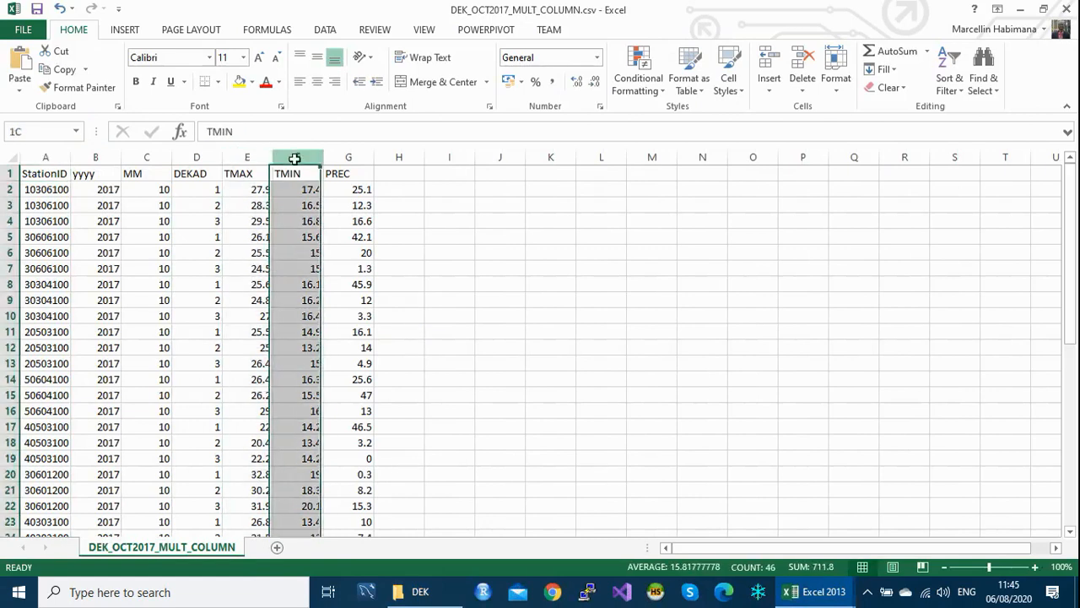
left_click(342, 157)
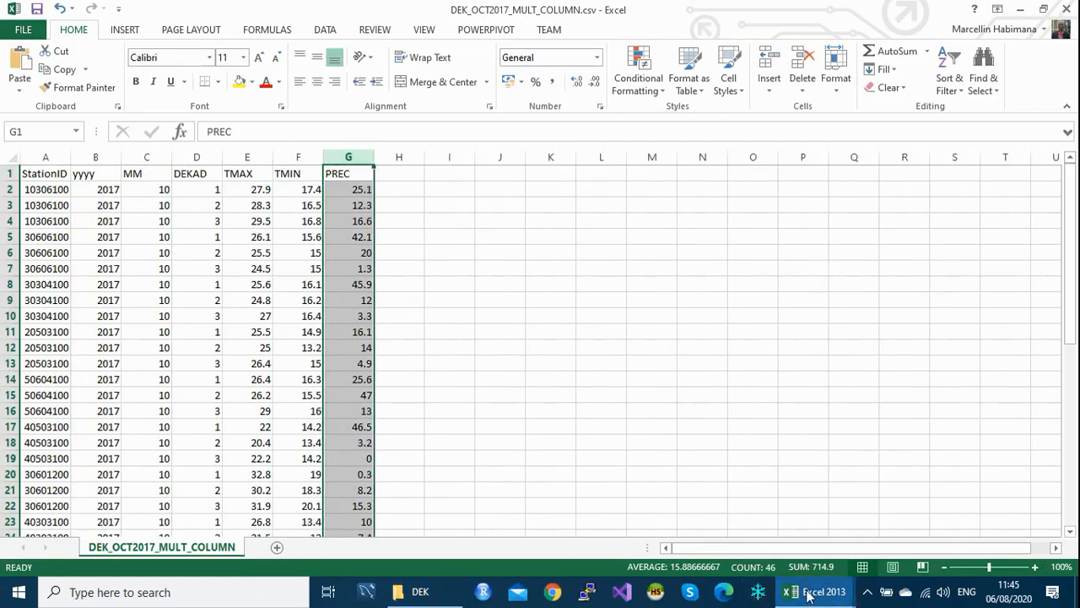
- Compare the single Element_Code column of the September workbook with the separate TMAX, TMIN and PREC columns of the October file
mouse_move(809, 595)
left_click(762, 545)
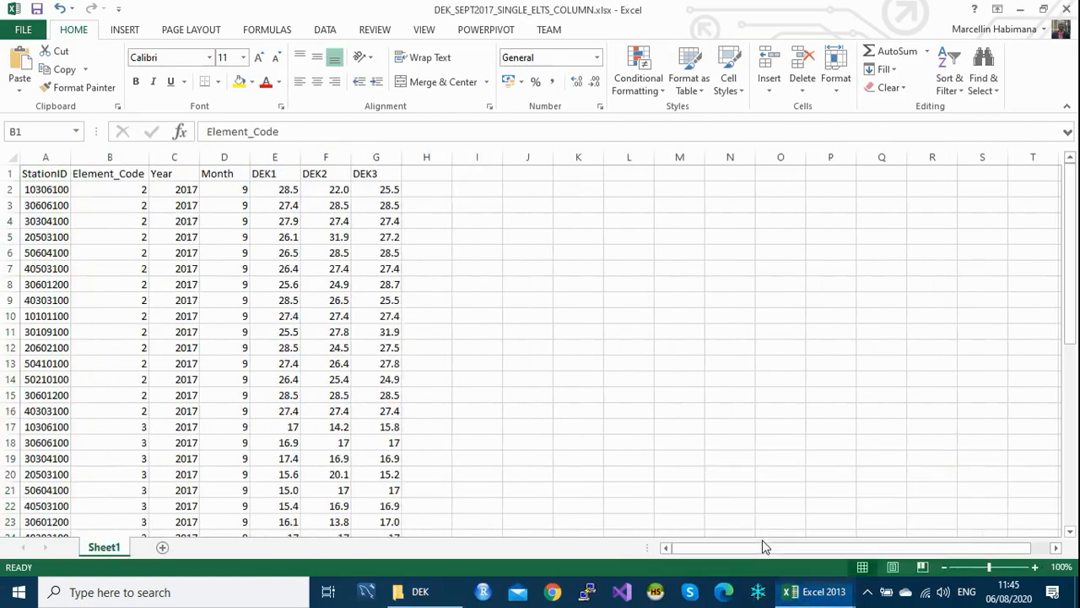
left_click(122, 157)
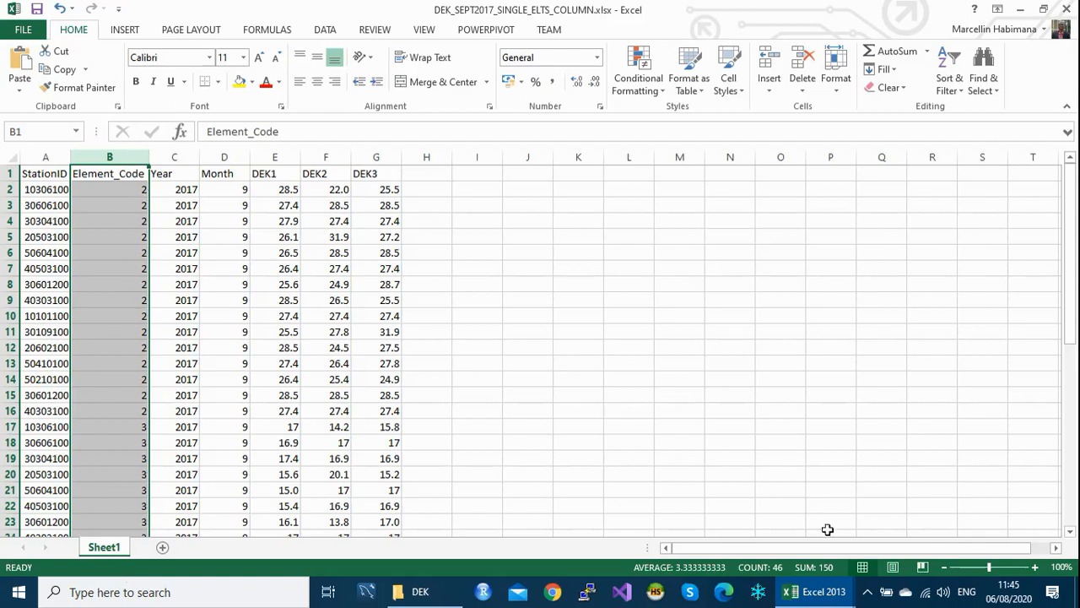
left_click(817, 596)
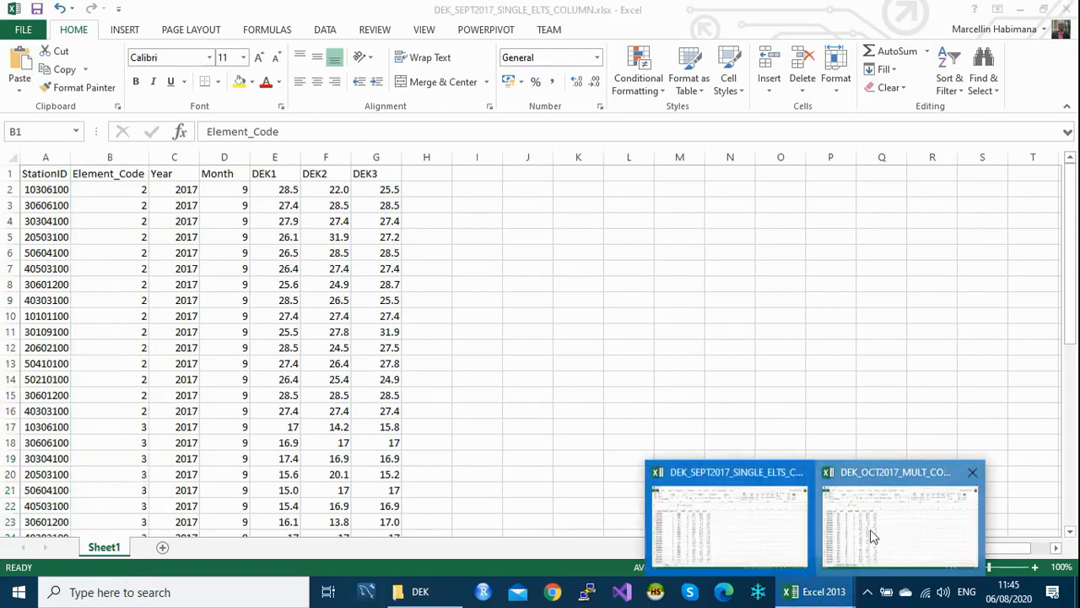
left_click(873, 537)
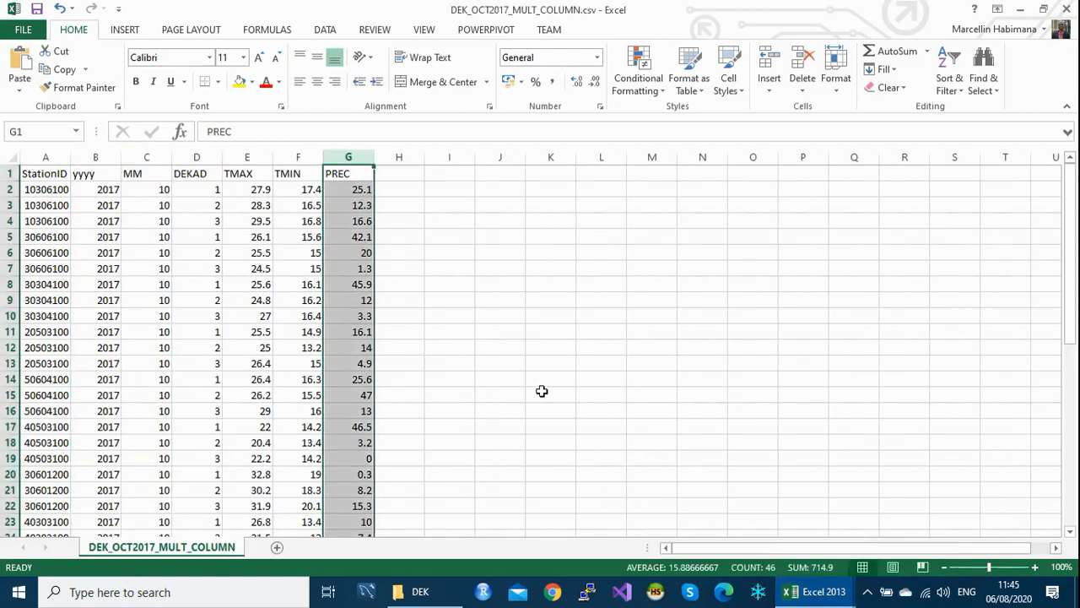
left_click(246, 154)
left_click(292, 156)
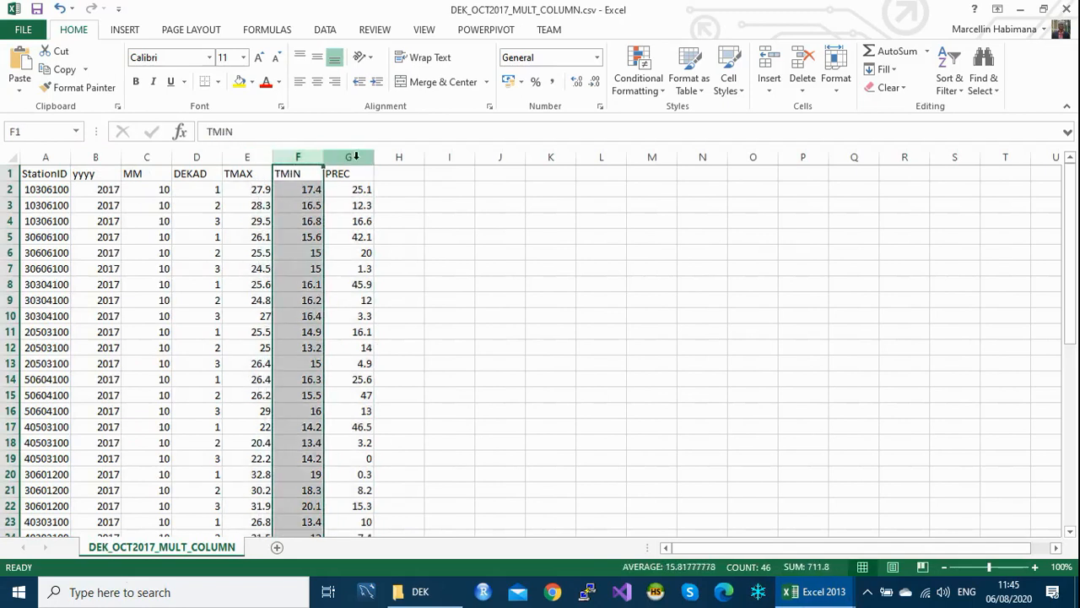
left_click(354, 156)
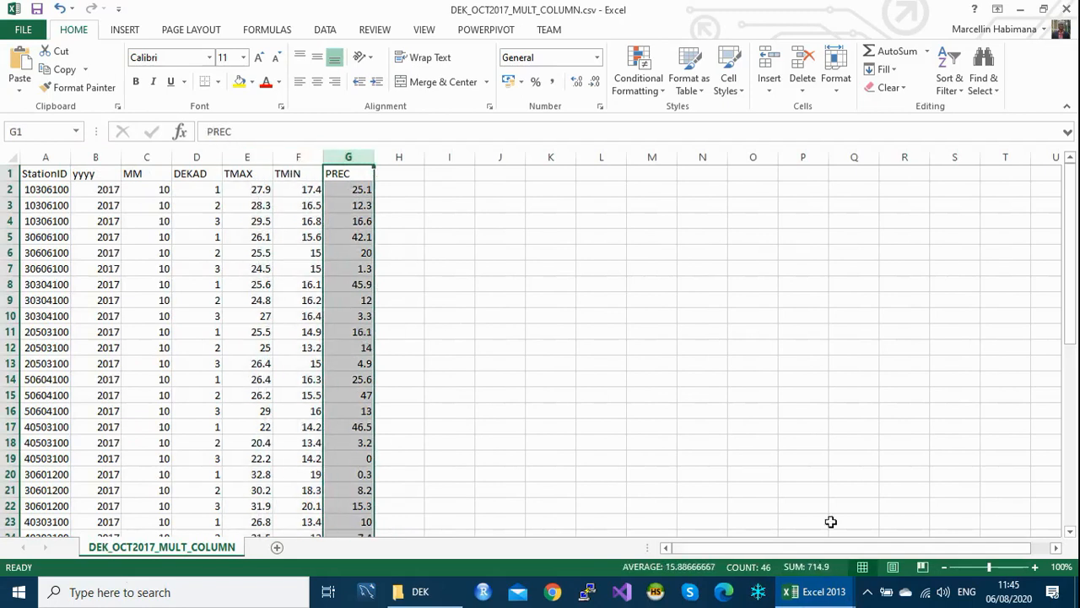
left_click(825, 601)
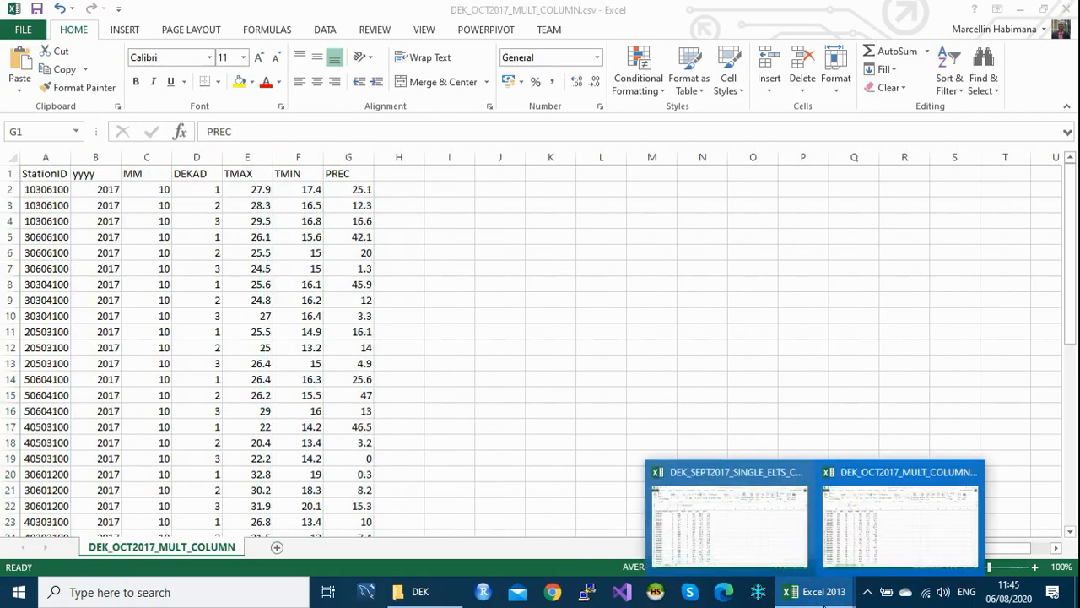
mouse_move(762, 553)
key("ctrl+space")
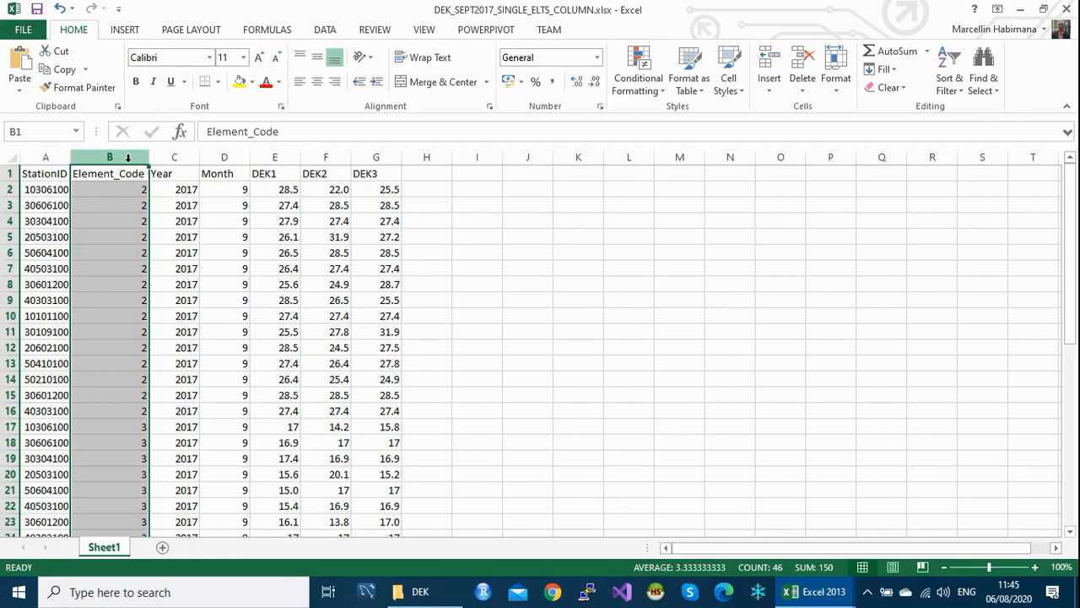
- Close the September and October files without saving and close the DEK folder window
left_click(1065, 12)
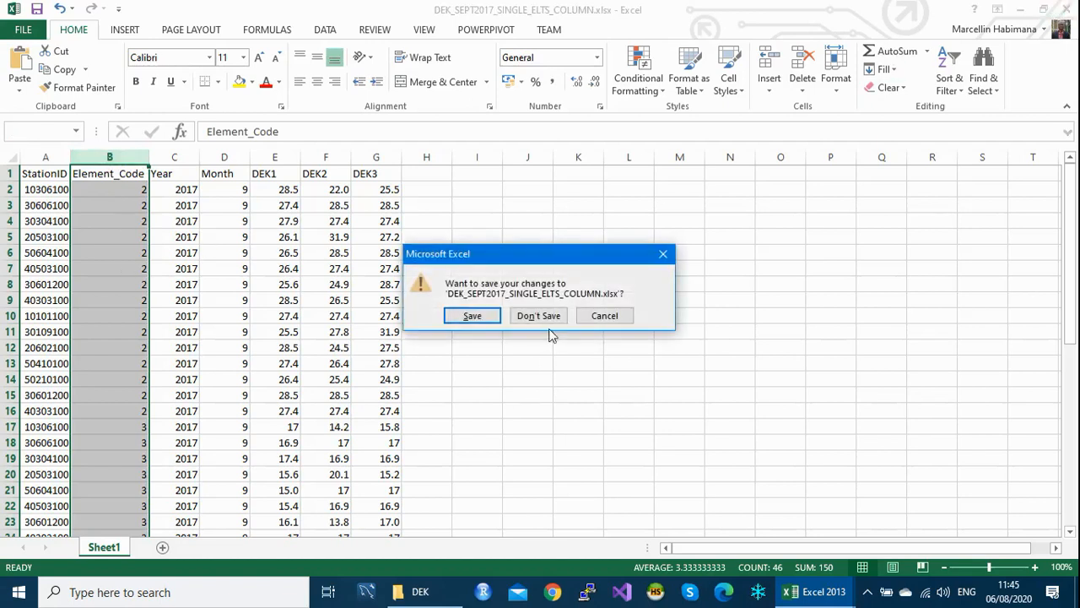
left_click(549, 315)
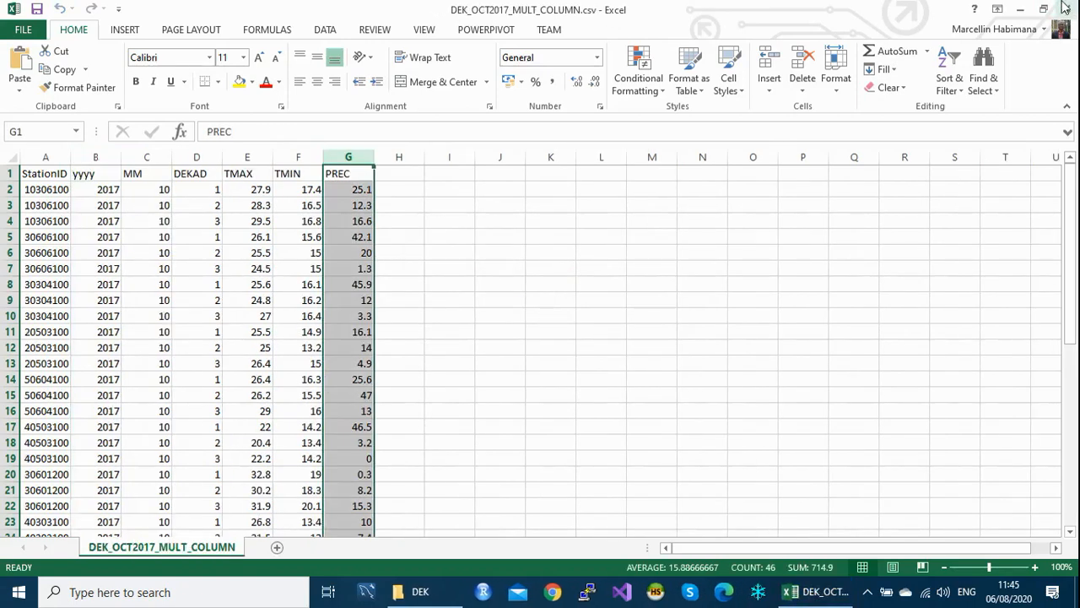
left_click(1065, 8)
left_click(534, 320)
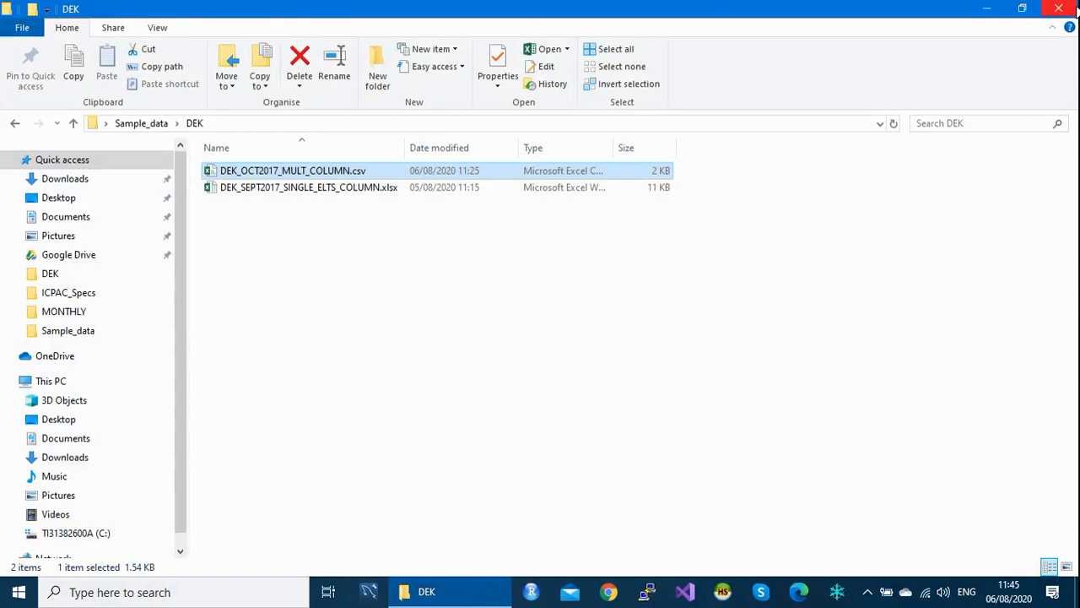
left_click(1059, 8)
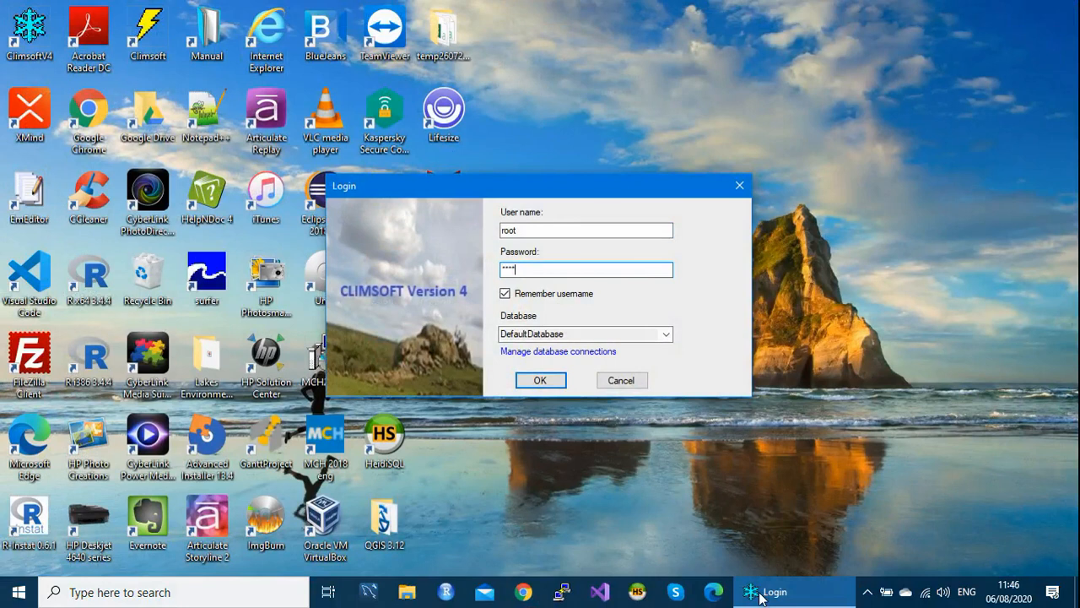
- Log in to Climsoft and open the Daily text file import form for external data from Data Transfer
key("Return")
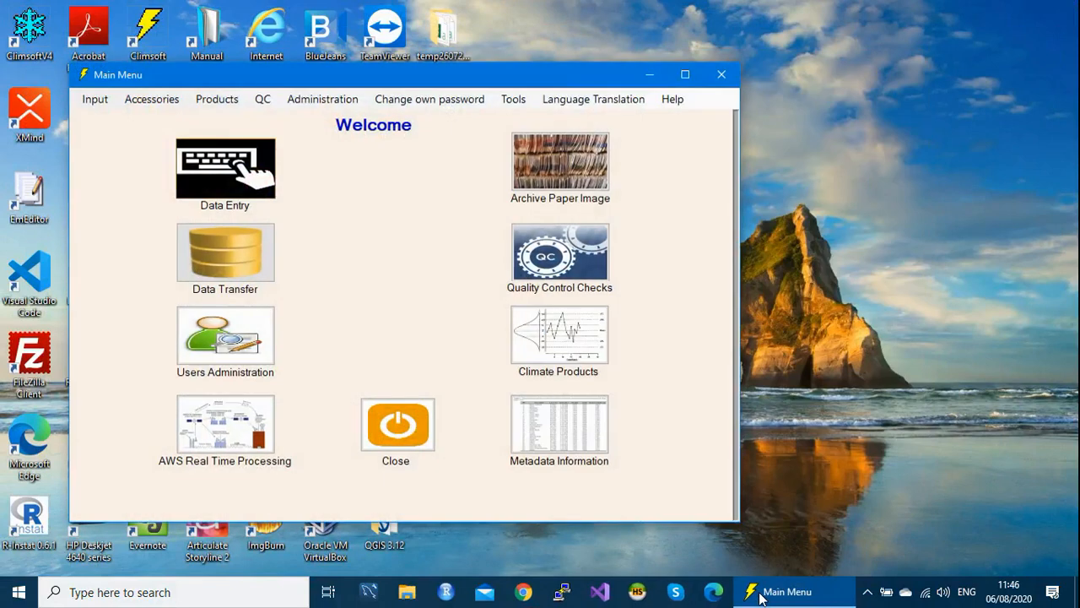
left_click(209, 269)
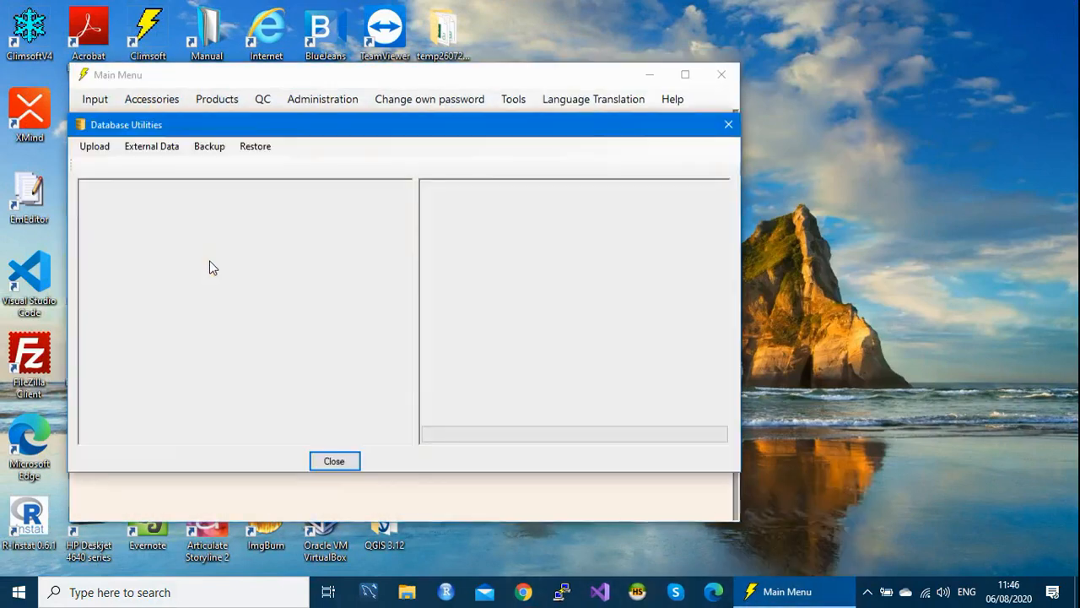
left_click(154, 147)
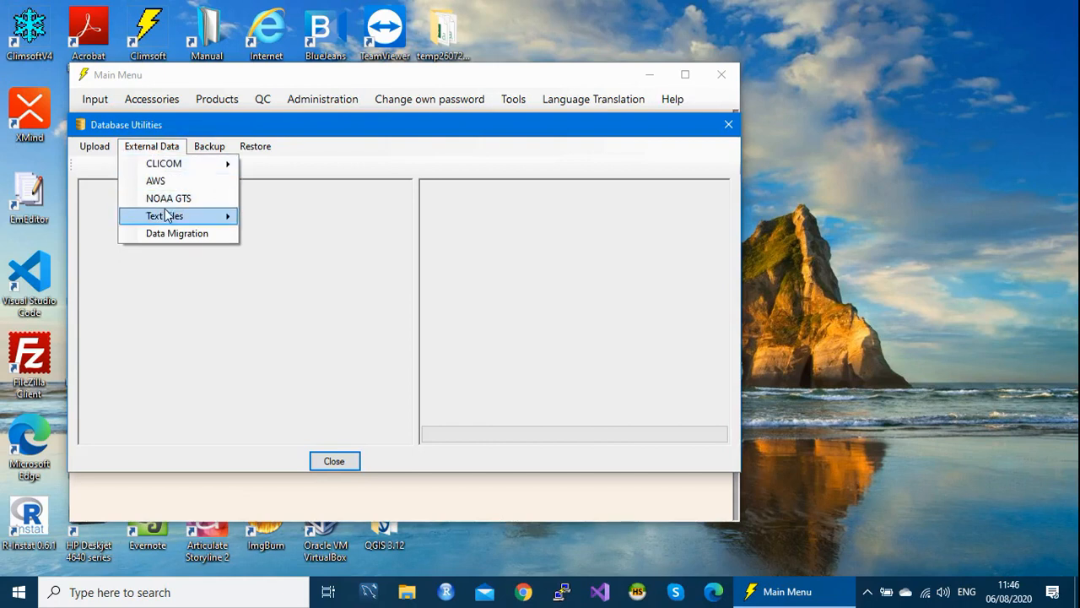
mouse_move(167, 217)
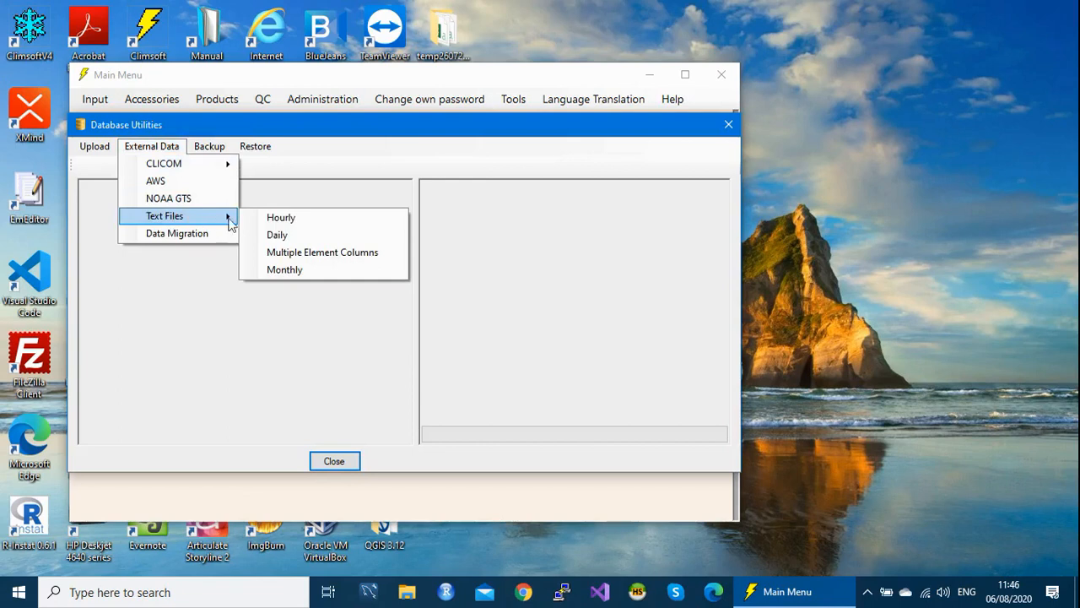
left_click(285, 238)
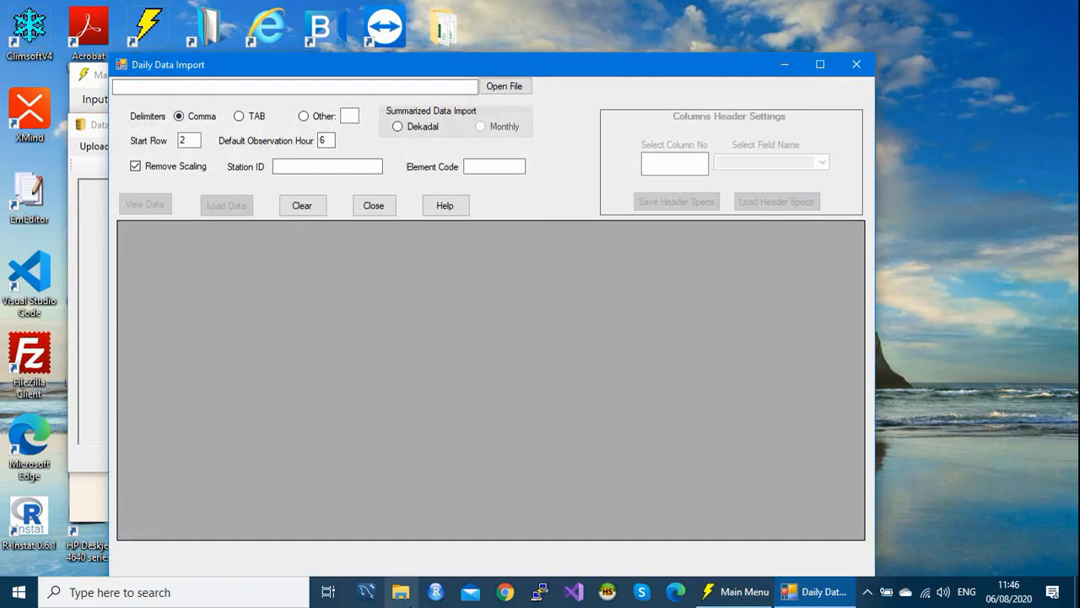
- Minimize the Daily Data Import form and close the Database Utilities window
left_click(785, 65)
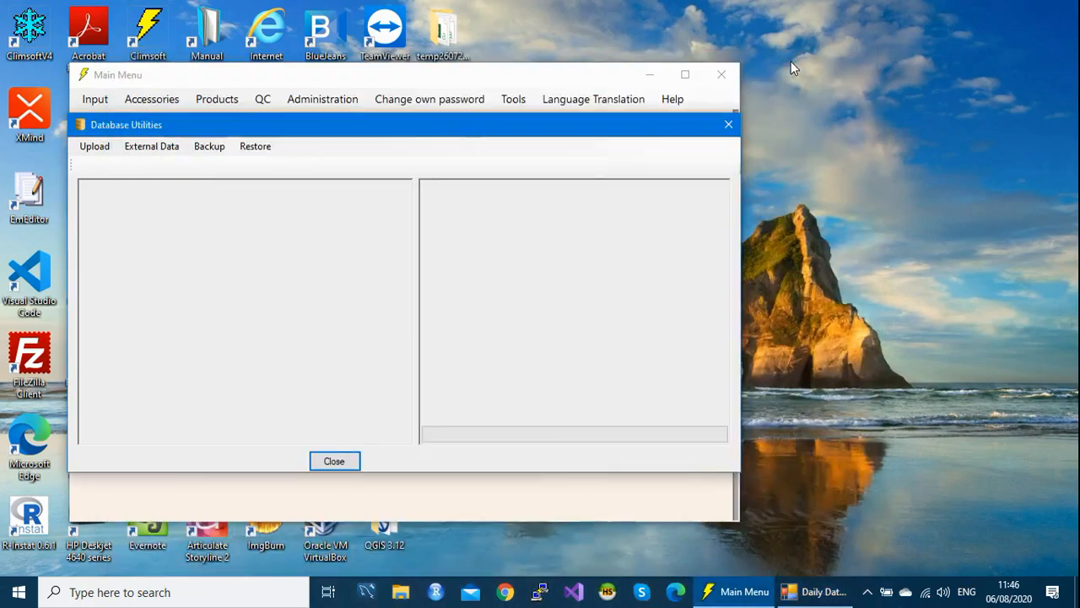
left_click(727, 126)
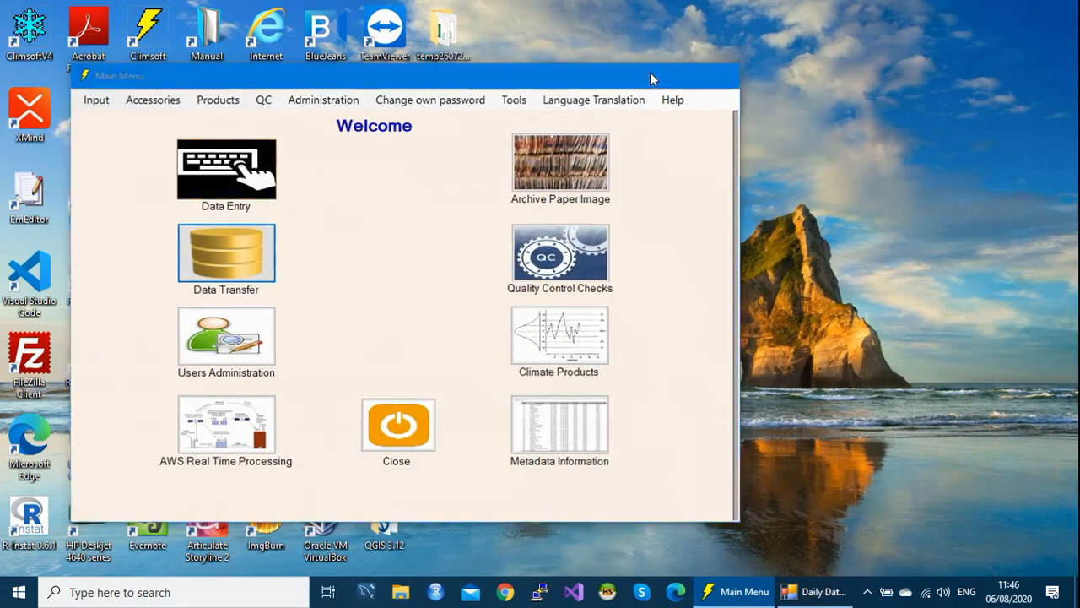
- Minimize the Main Menu and open DEK_SEPT2017_SINGLE_ELTS_COLUMN.xlsx from the DEK folder inside Sample_data
left_click(649, 75)
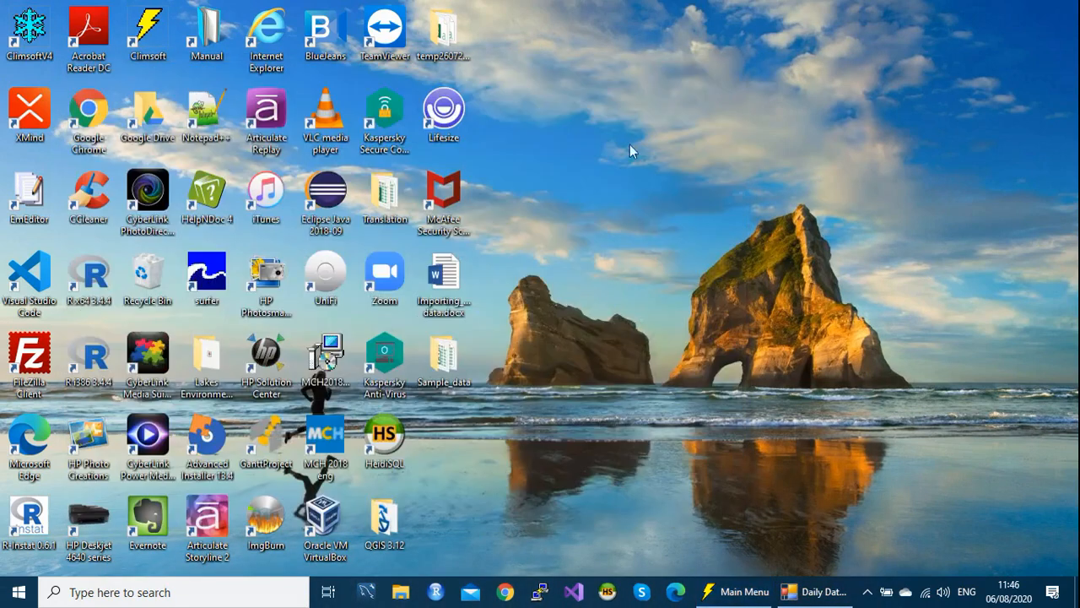
double_click(440, 363)
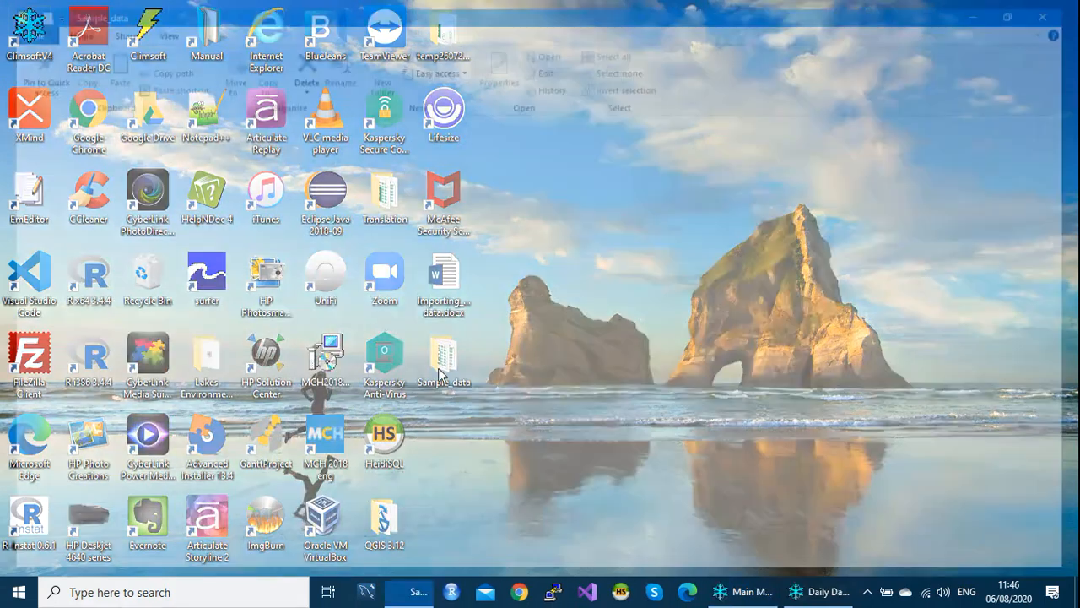
double_click(281, 175)
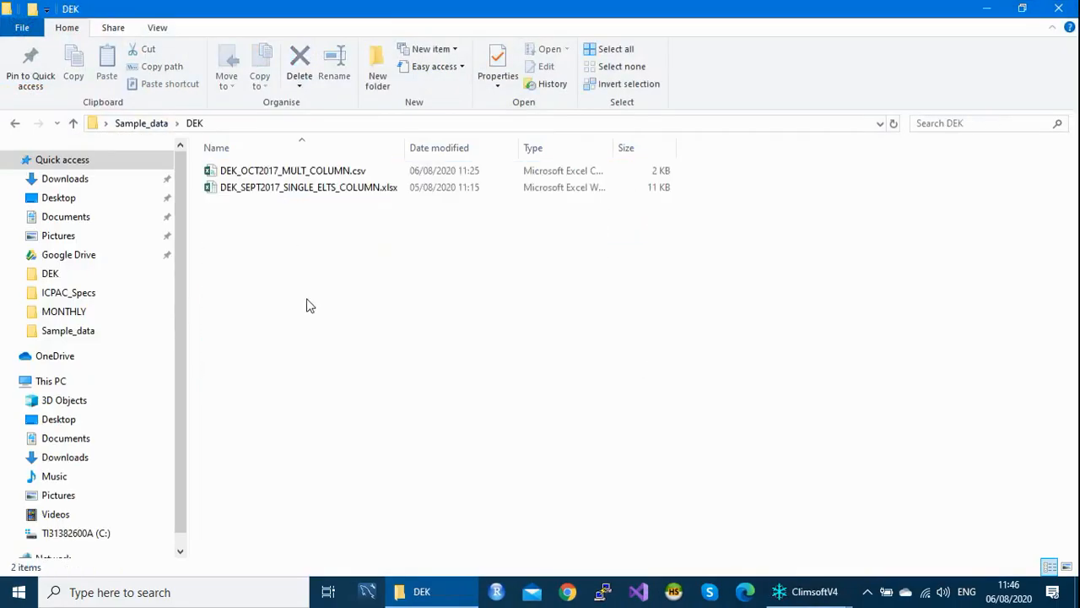
double_click(325, 188)
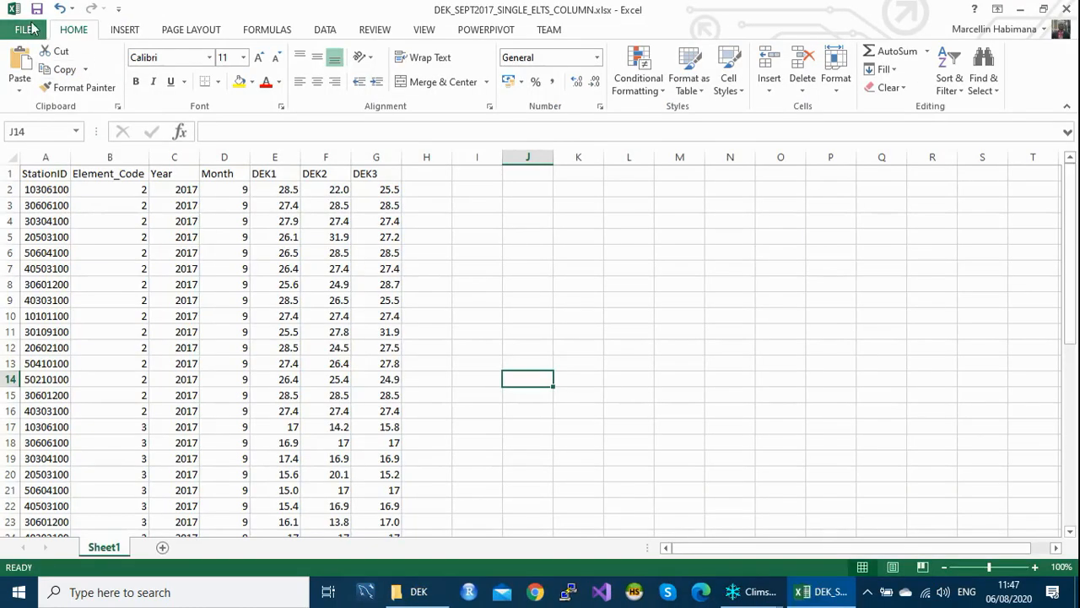
- Save the September workbook in the DEK folder as CSV (Comma delimited), keeping the name DEK_SEPT2017_SINGLE_ELTS_COLUMN and accepting that format
left_click(30, 34)
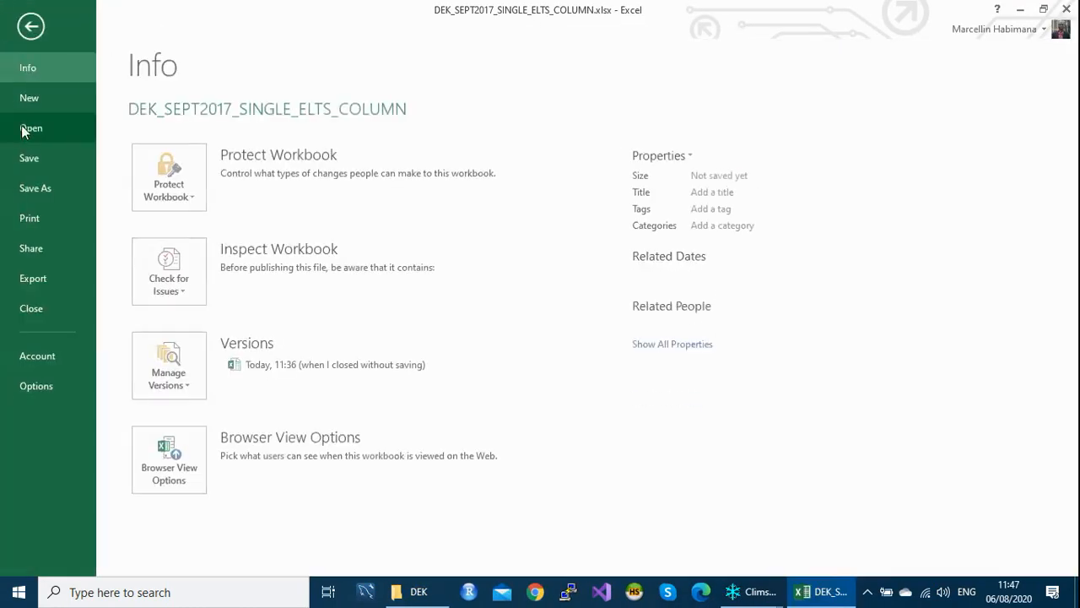
left_click(38, 189)
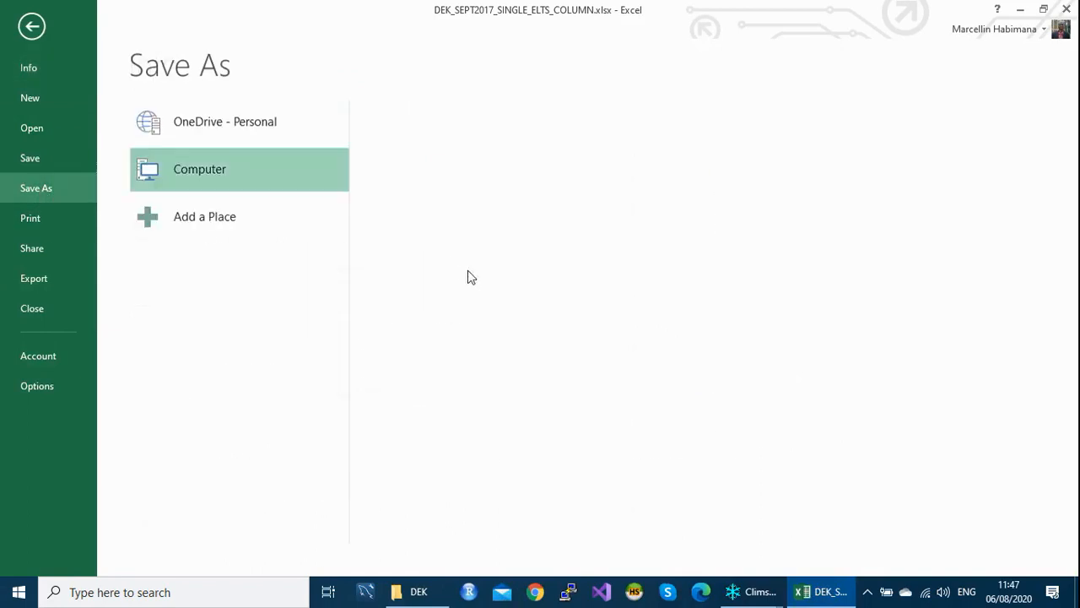
left_click(459, 178)
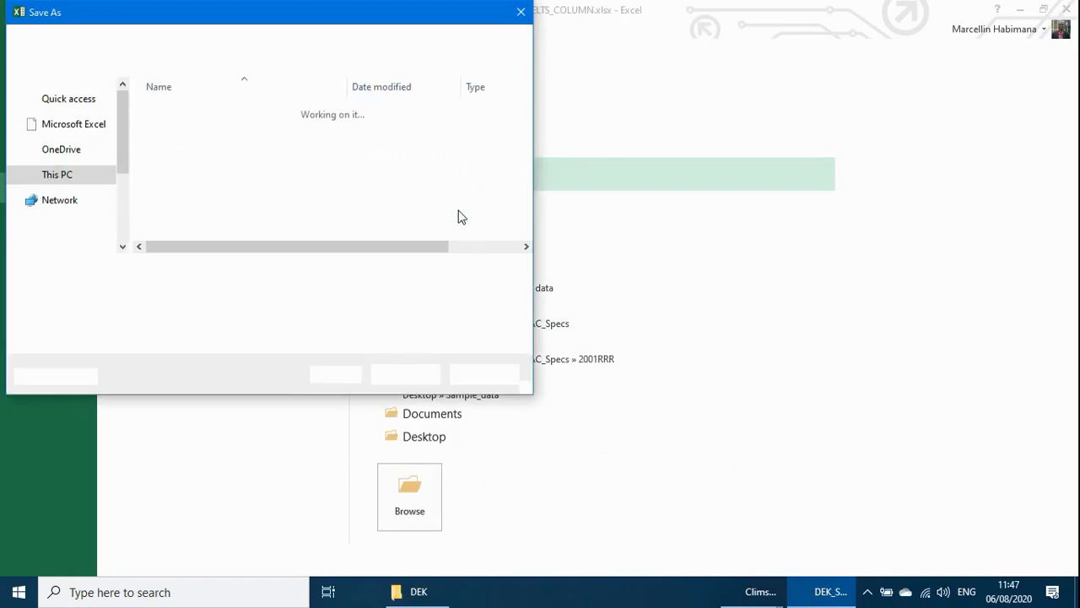
left_click(522, 291)
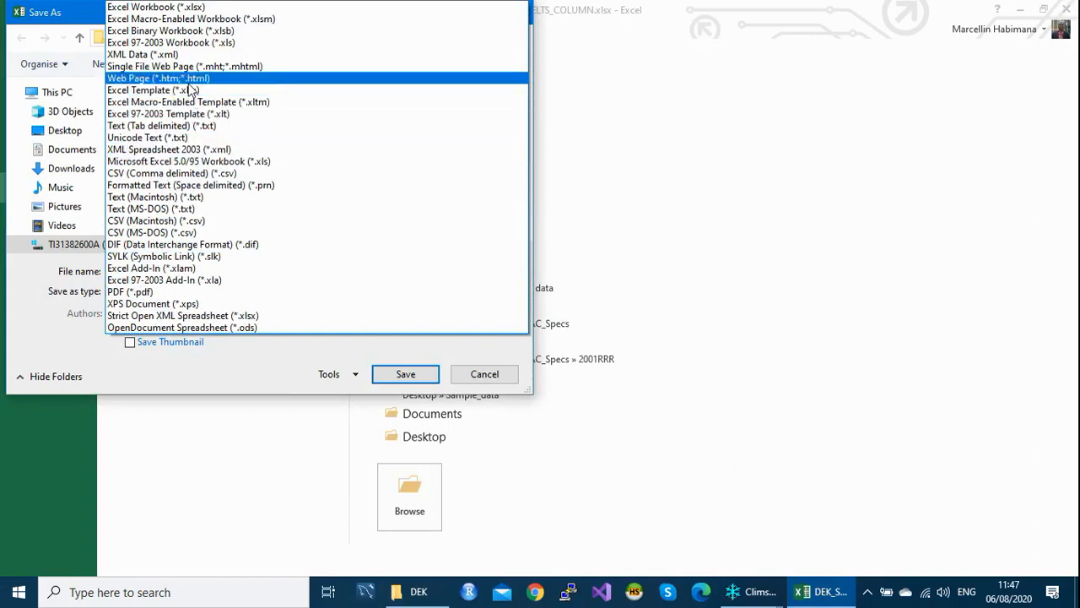
left_click(165, 175)
left_click(405, 354)
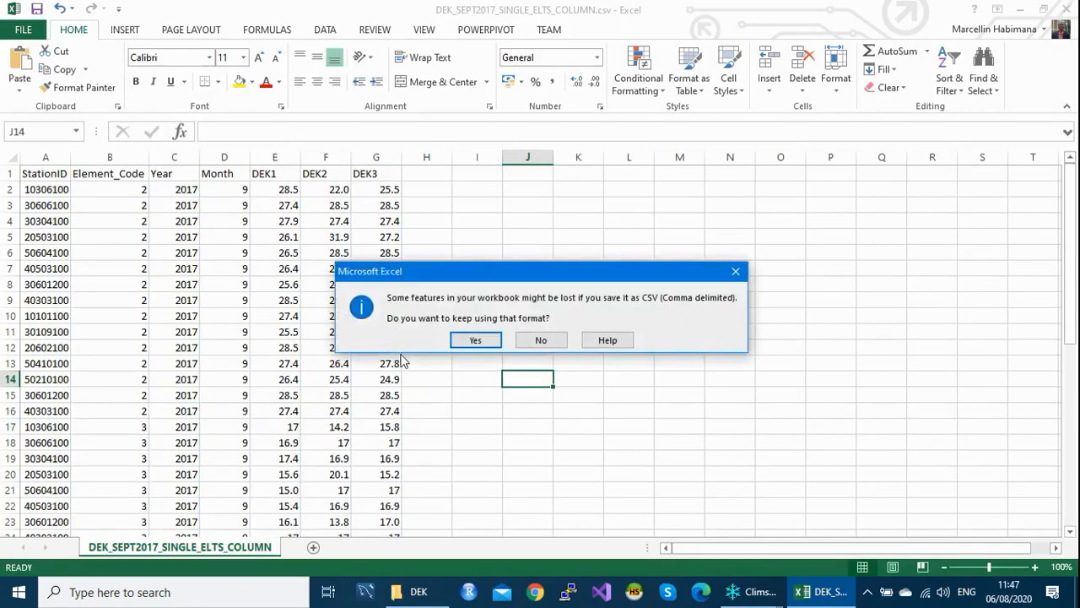
left_click(476, 340)
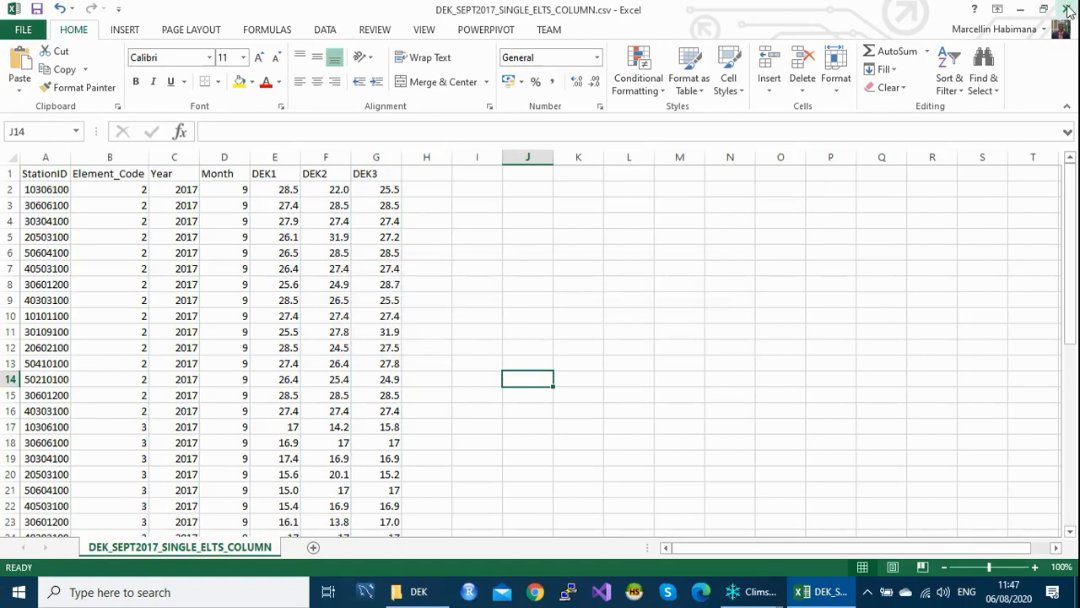
- Close the September CSV in Excel without saving again, check the new file in the DEK folder and minimize the folder window
left_click(1067, 8)
left_click(547, 314)
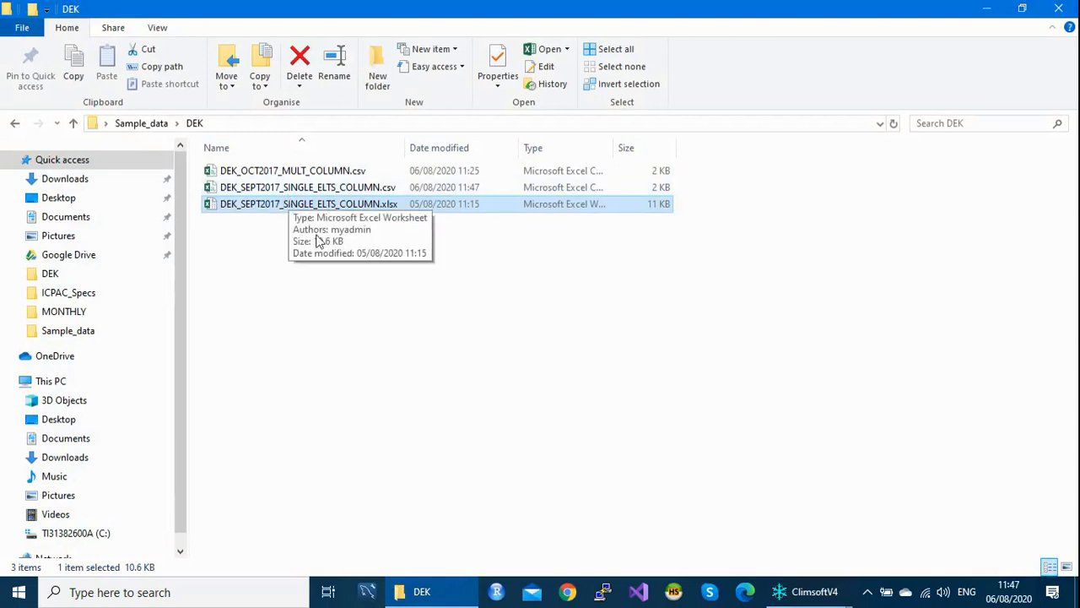
left_click(322, 193)
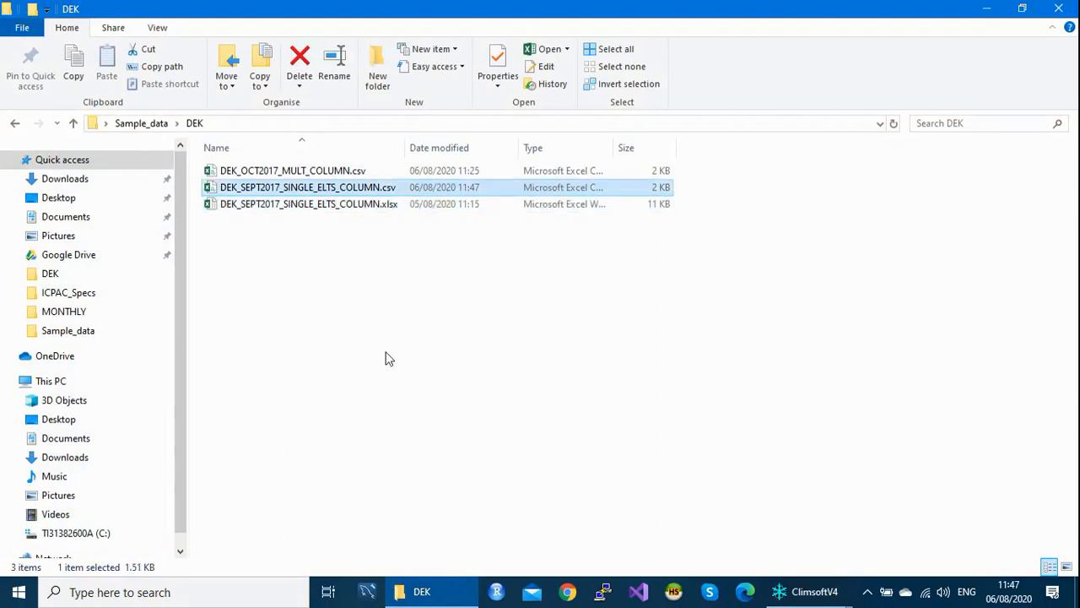
left_click(987, 9)
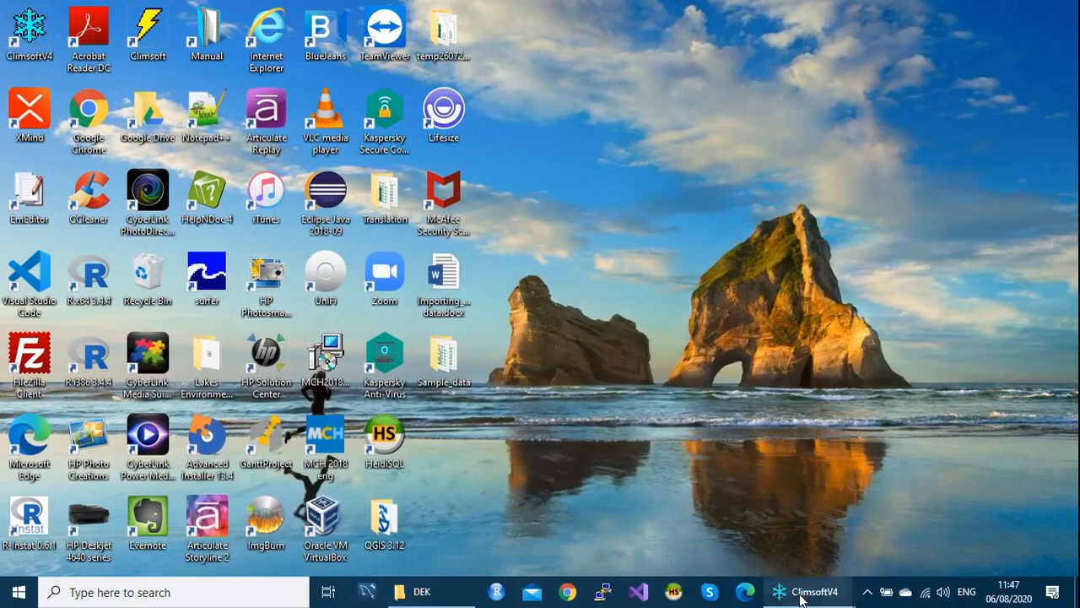
- Return to Climsoft's Daily Data Import form and open DEK_SEPT2017_SINGLE_ELTS_COLUMN.csv from the Sample_data DEK folder as the import file
mouse_move(799, 595)
left_click(836, 526)
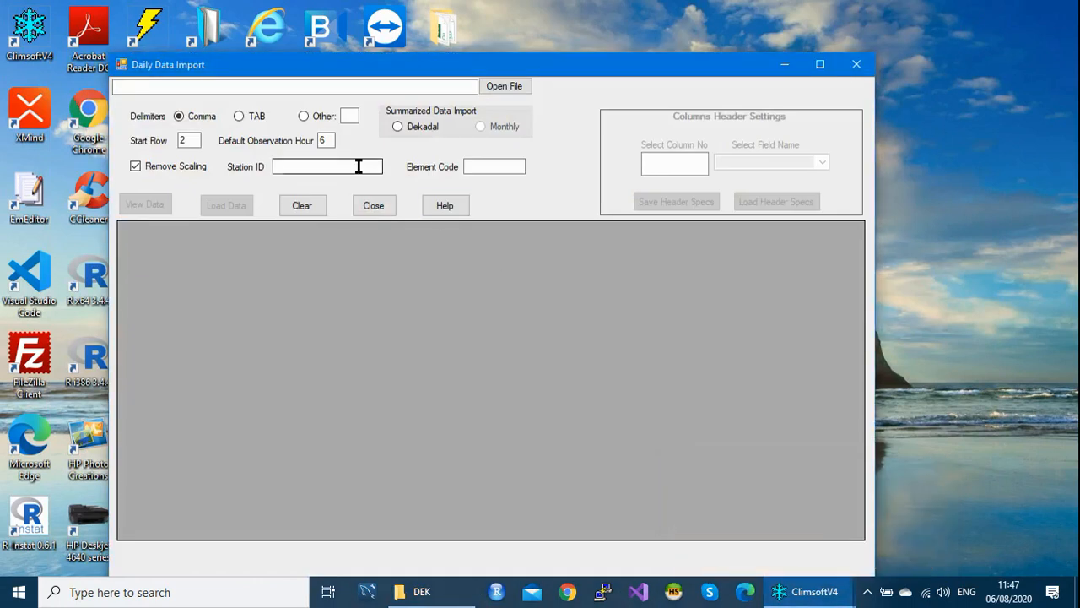
left_click(516, 88)
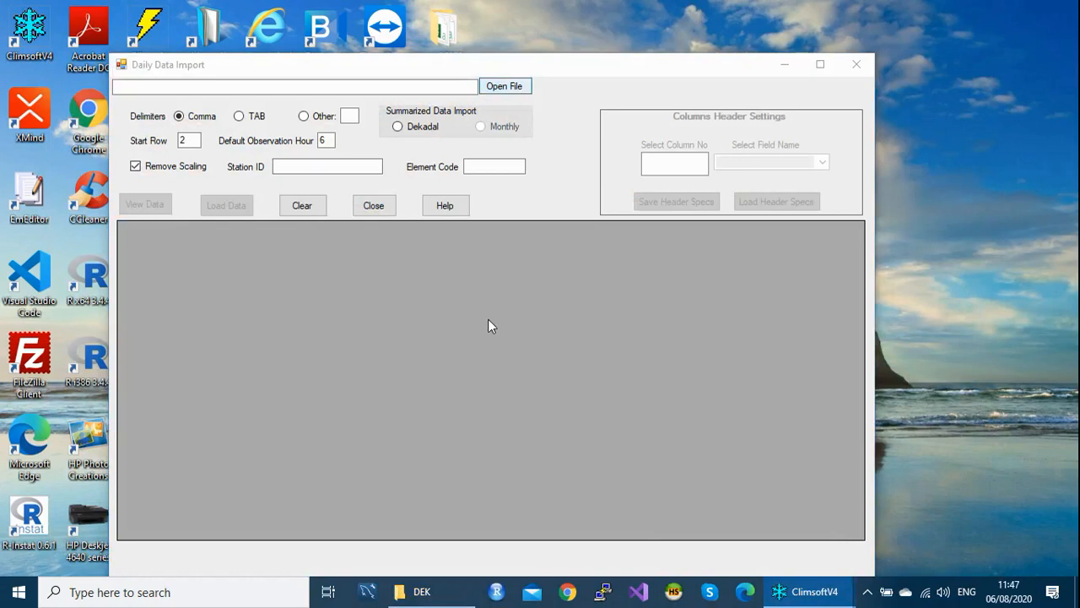
scroll(194, 282, "down", 3)
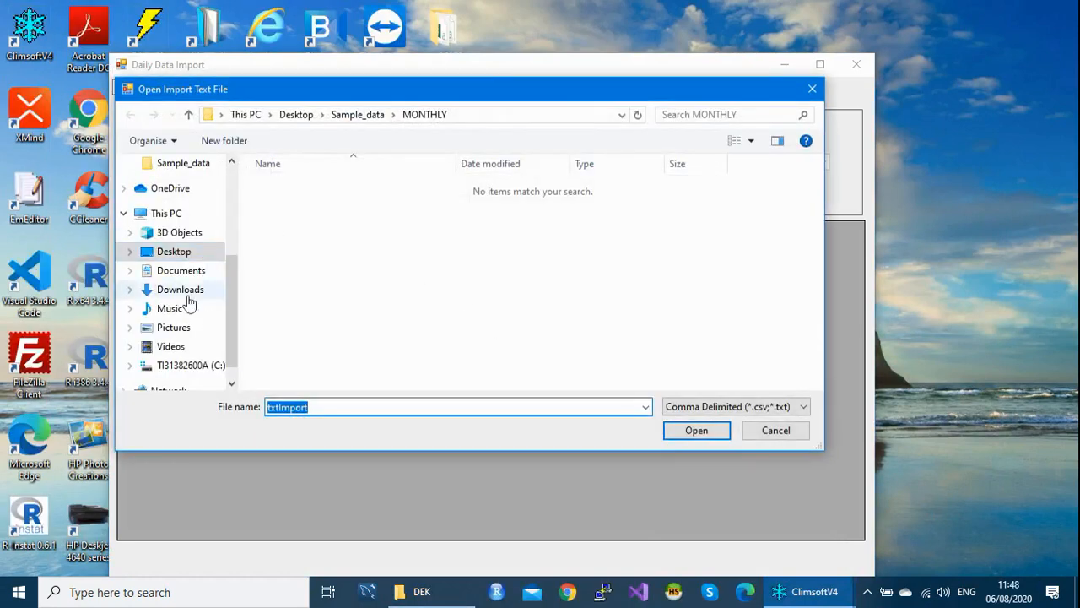
left_click(168, 162)
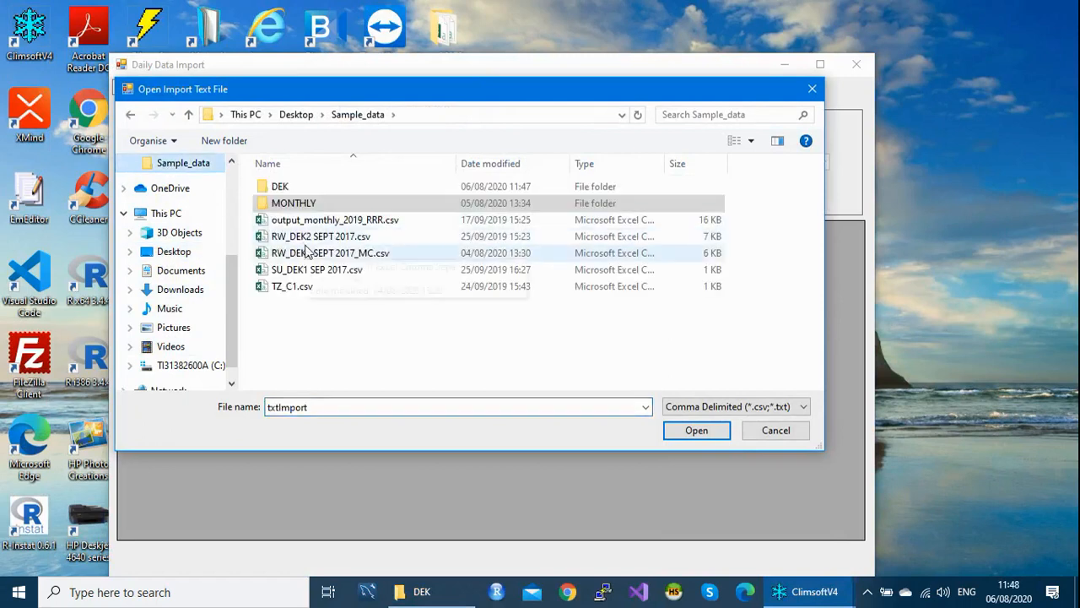
double_click(296, 188)
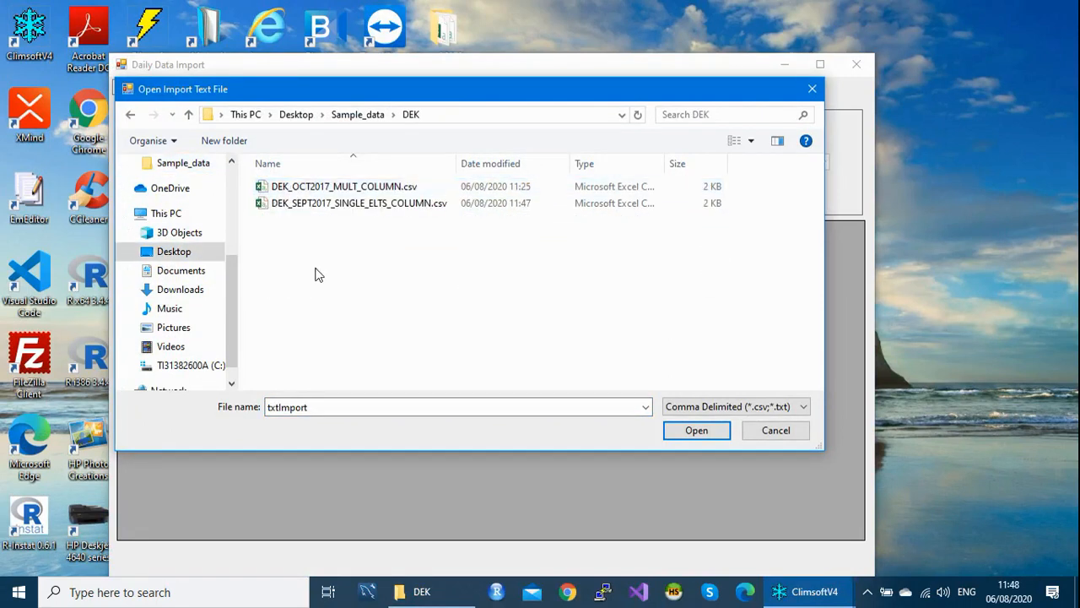
double_click(337, 204)
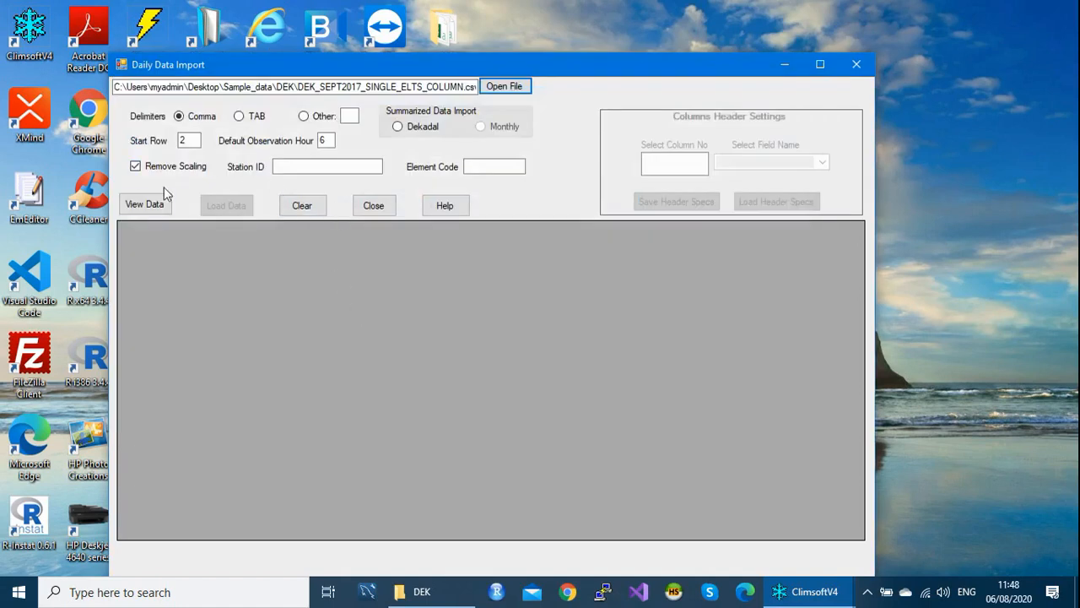
- Set the summarized data import type to Dekadal and view the file's data, looking through its rows
left_click(397, 126)
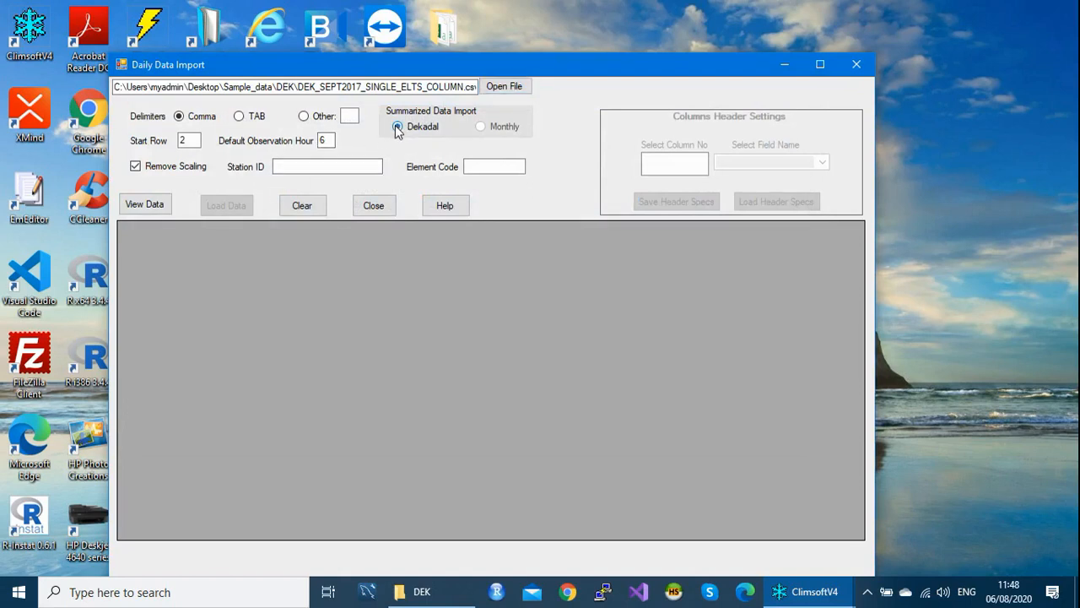
left_click(144, 205)
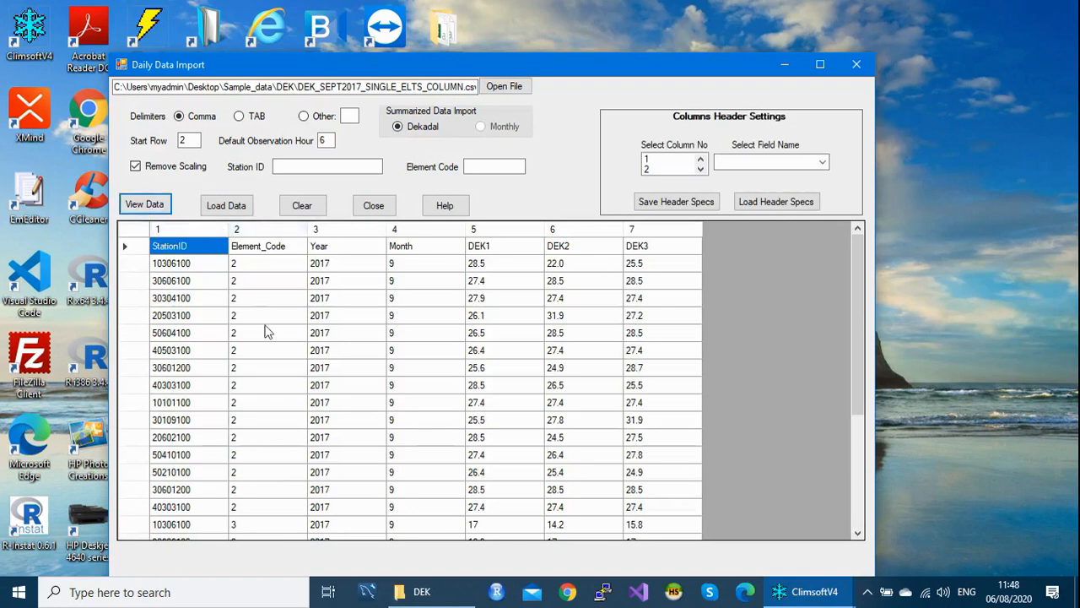
left_click_drag(862, 319, 893, 293)
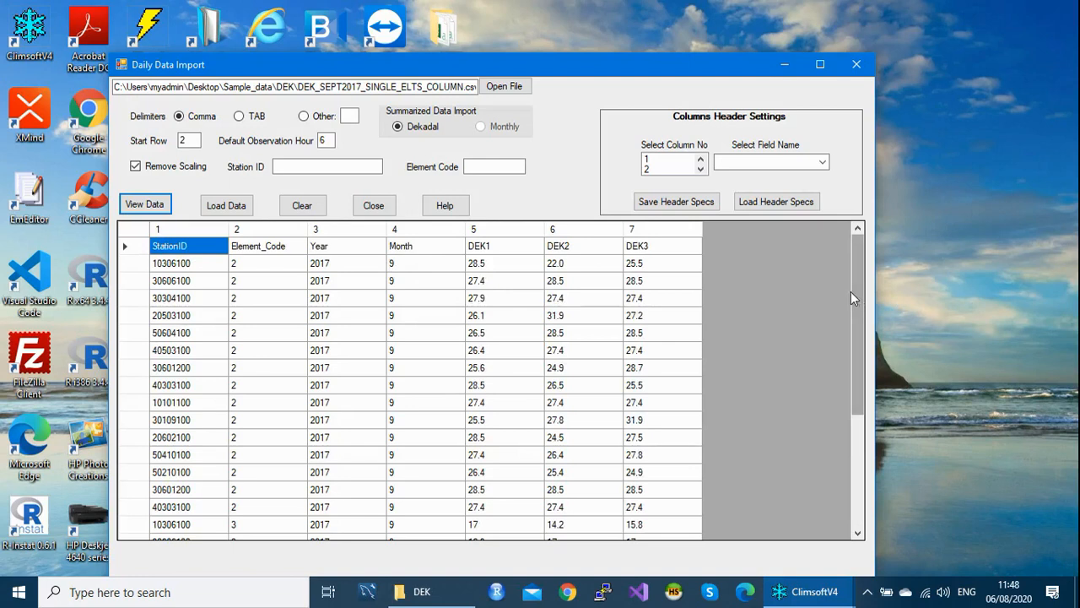
left_click_drag(856, 293, 850, 477)
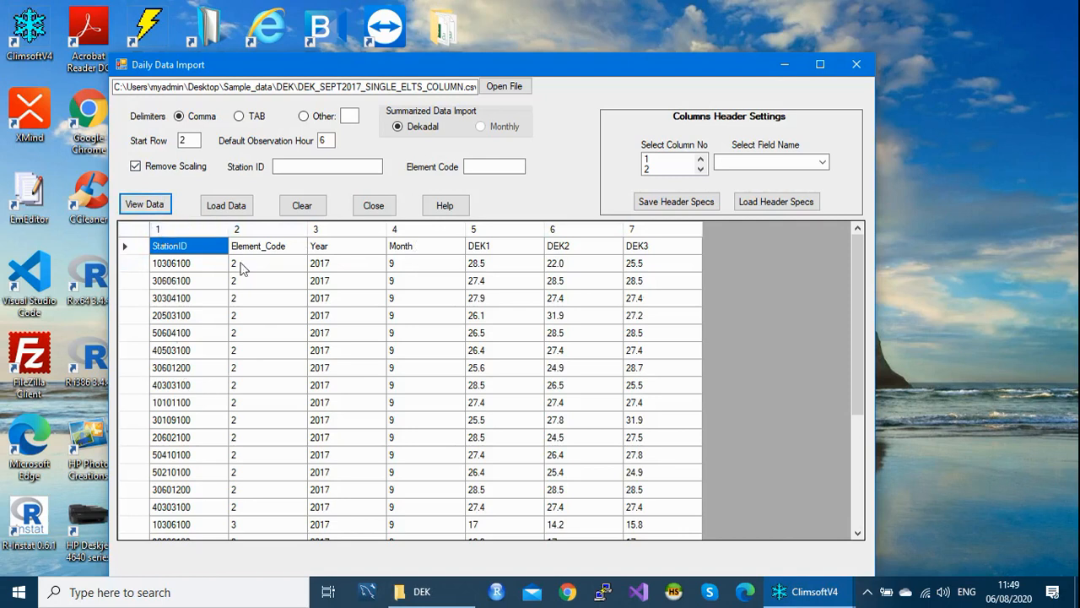
- Assign the field name station_id to column 1 and element_code to column 2
left_click(673, 160)
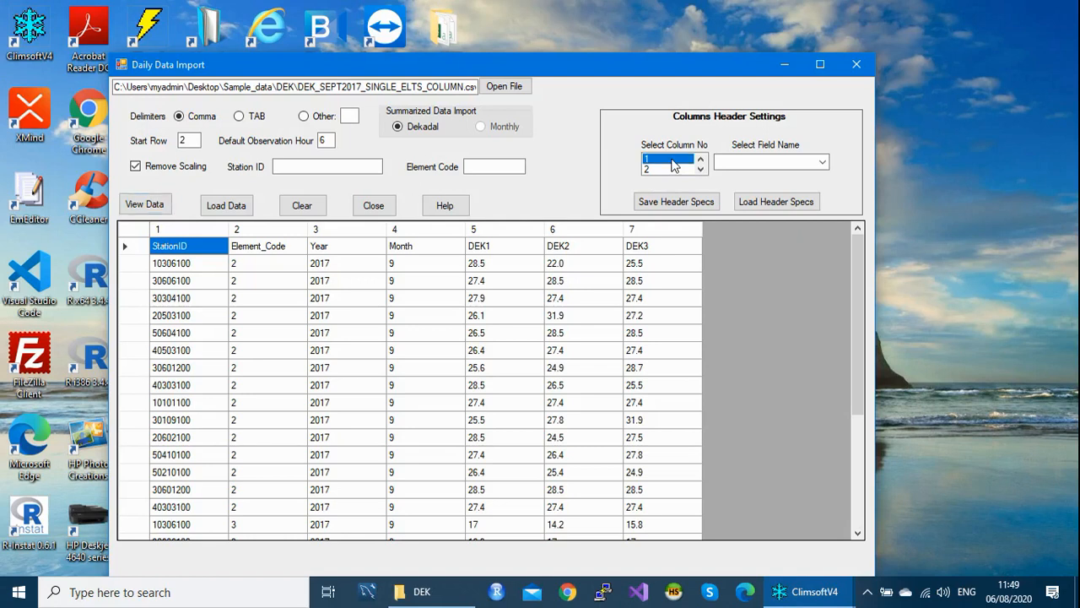
left_click(823, 163)
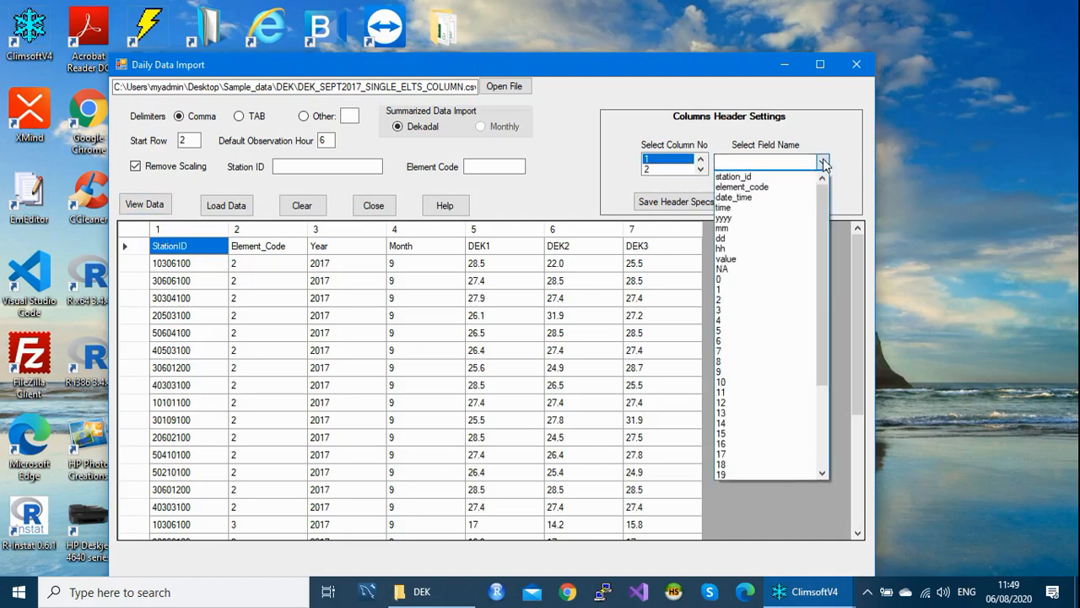
left_click(778, 177)
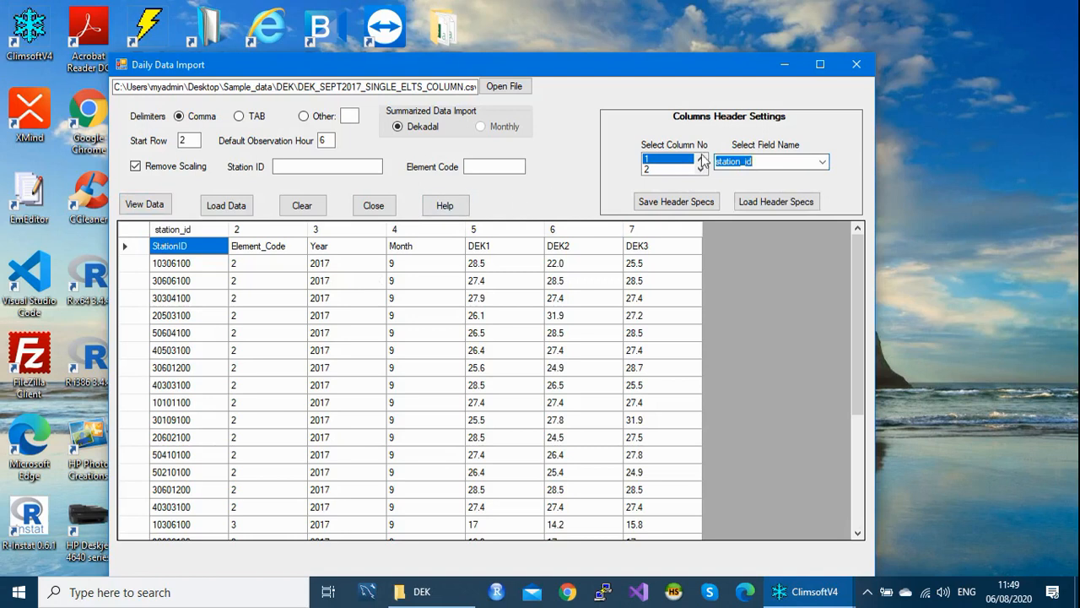
left_click(667, 169)
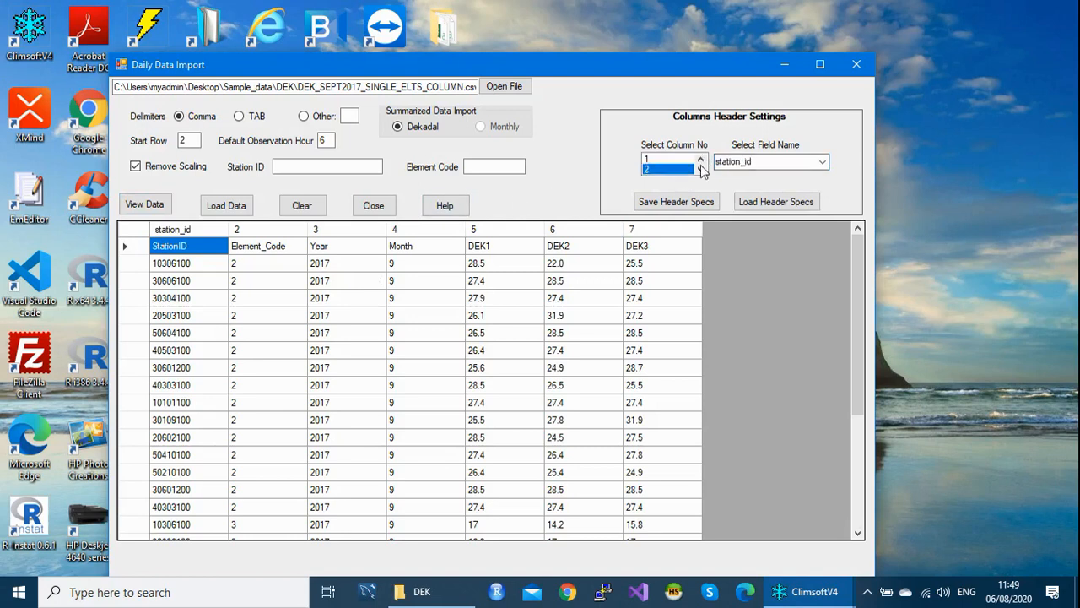
left_click(823, 163)
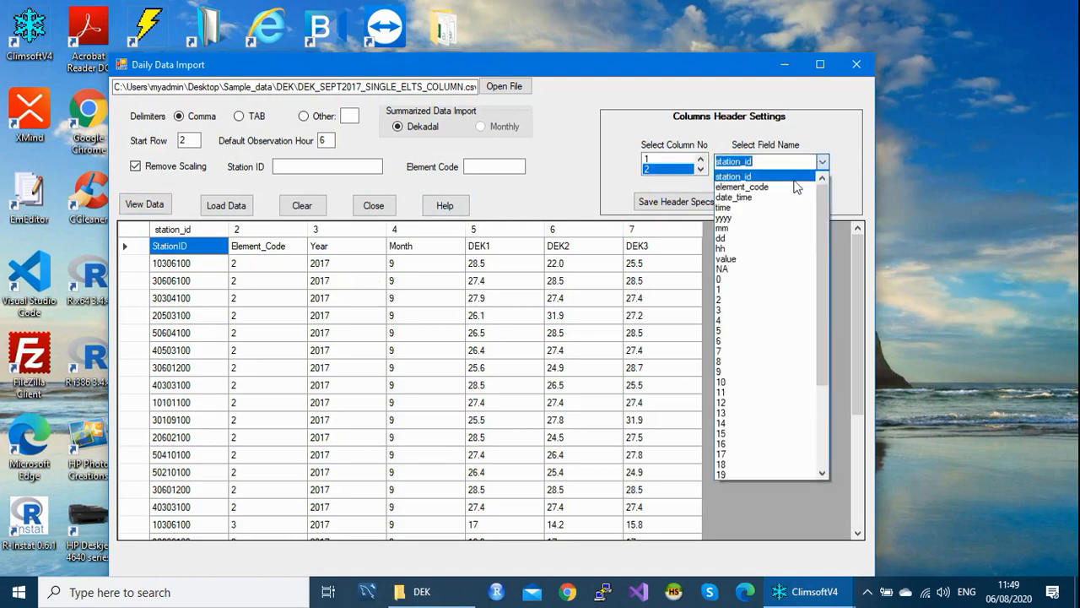
left_click(787, 187)
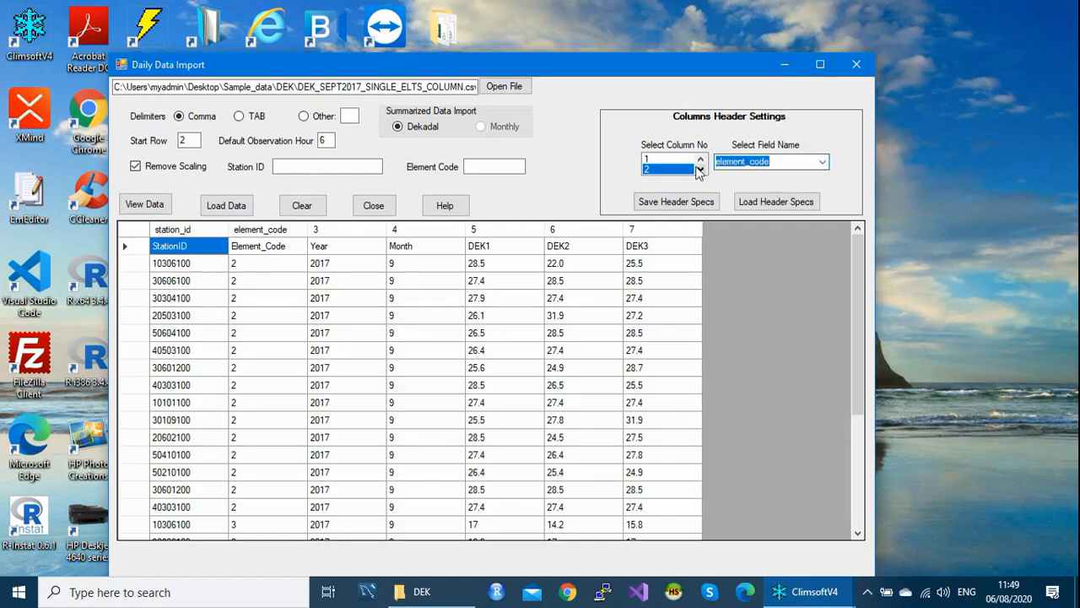
- Assign the field name yyyy to column 3 and mm to column 4
left_click(700, 169)
left_click(670, 170)
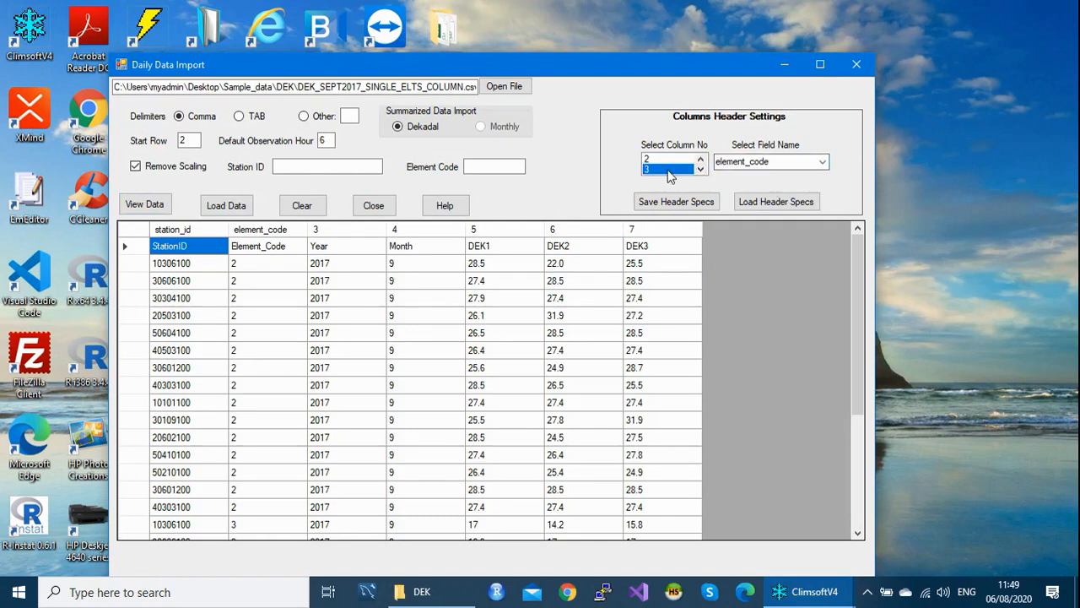
left_click(823, 163)
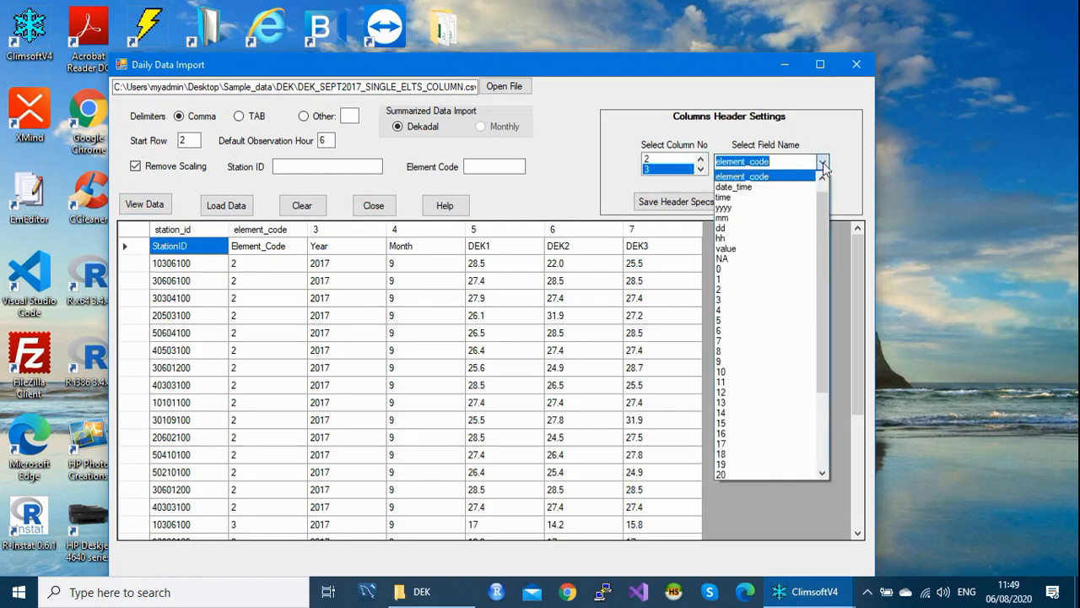
left_click(757, 208)
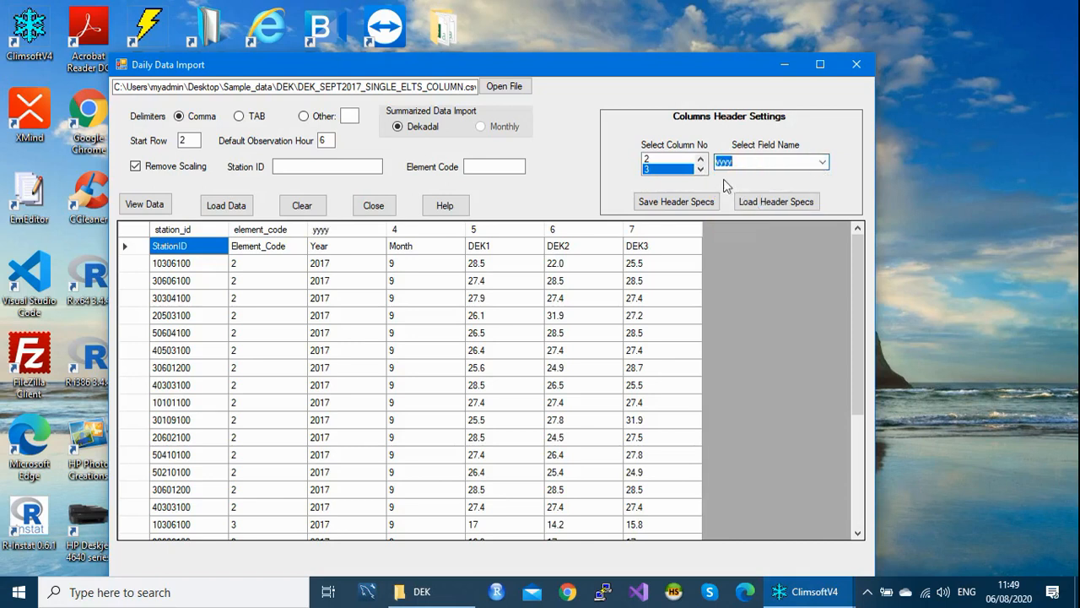
left_click(700, 169)
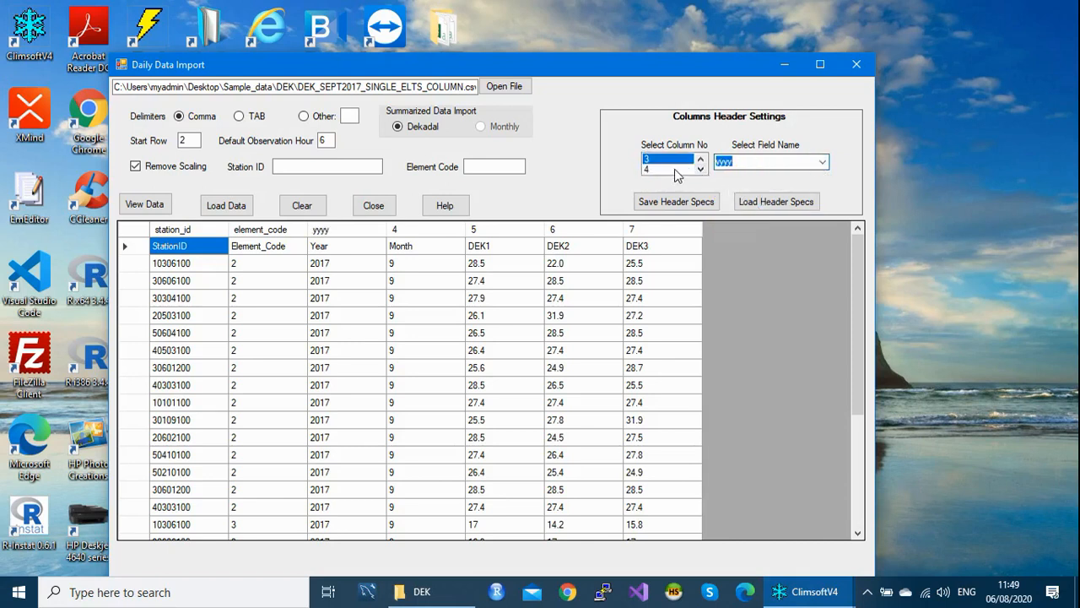
left_click(681, 170)
left_click(822, 163)
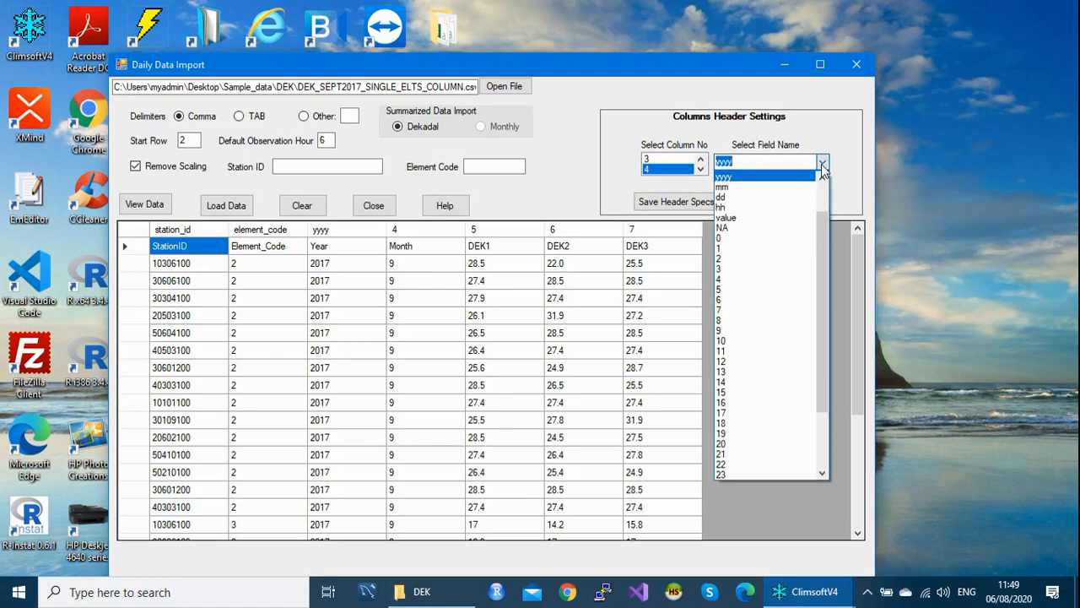
left_click(757, 187)
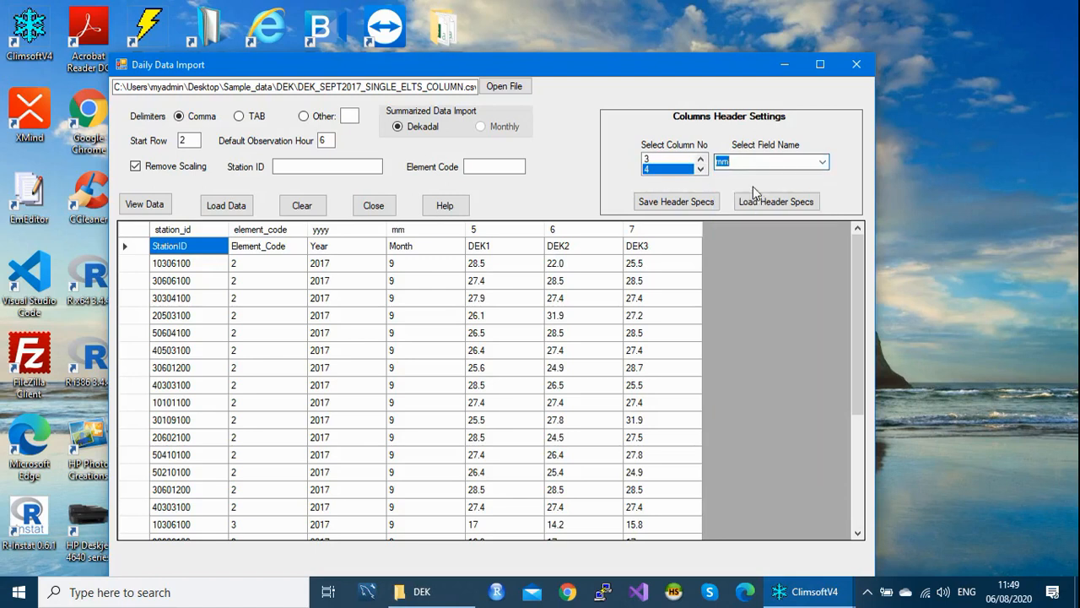
- Assign the field name 1 to column 5 and the field name 2 to column 6
left_click(700, 169)
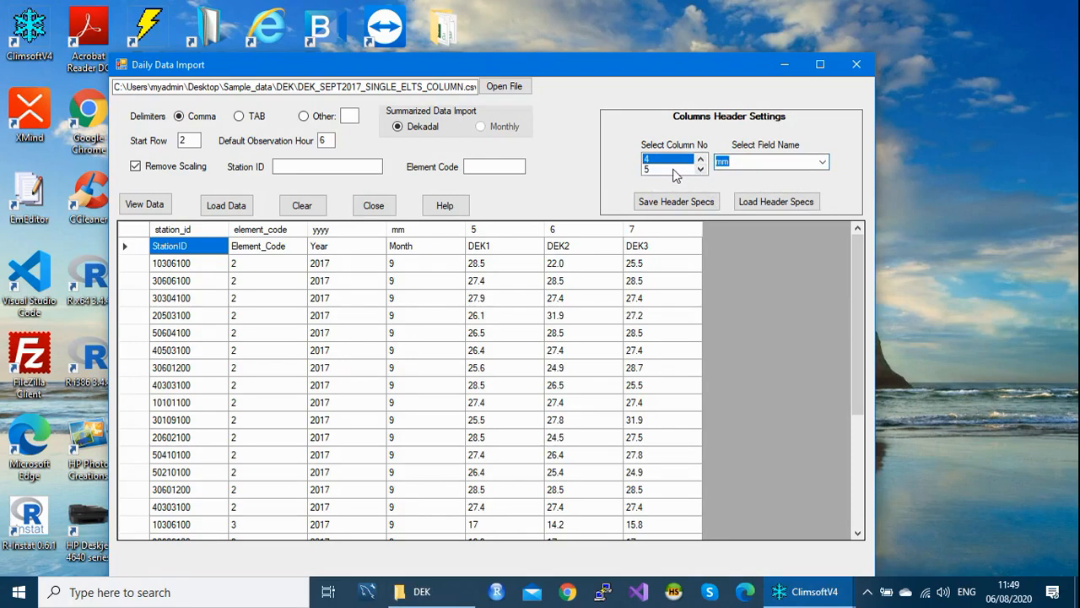
left_click(674, 170)
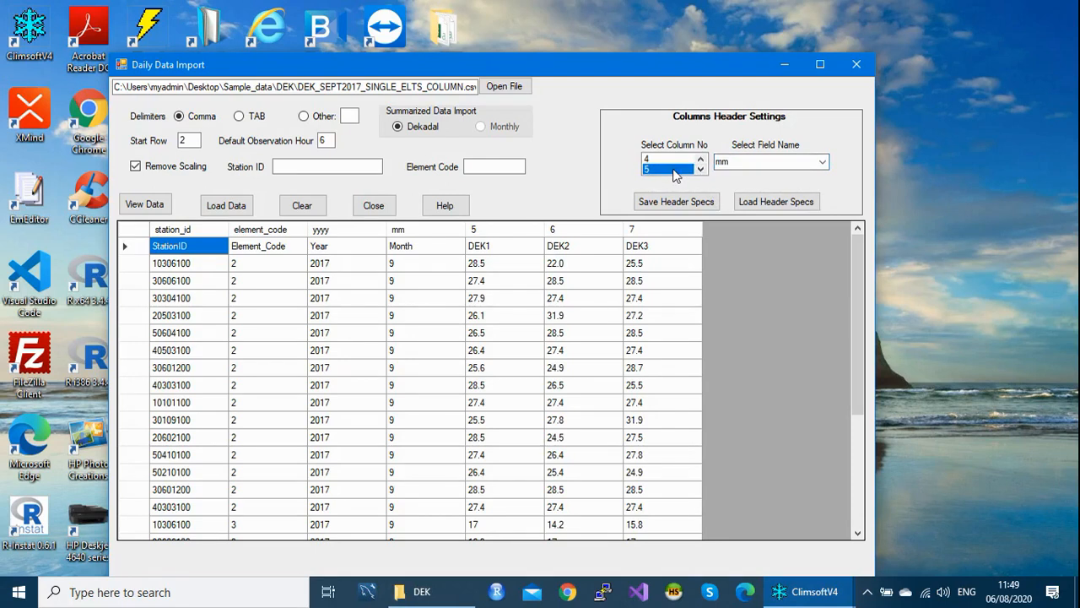
left_click(824, 162)
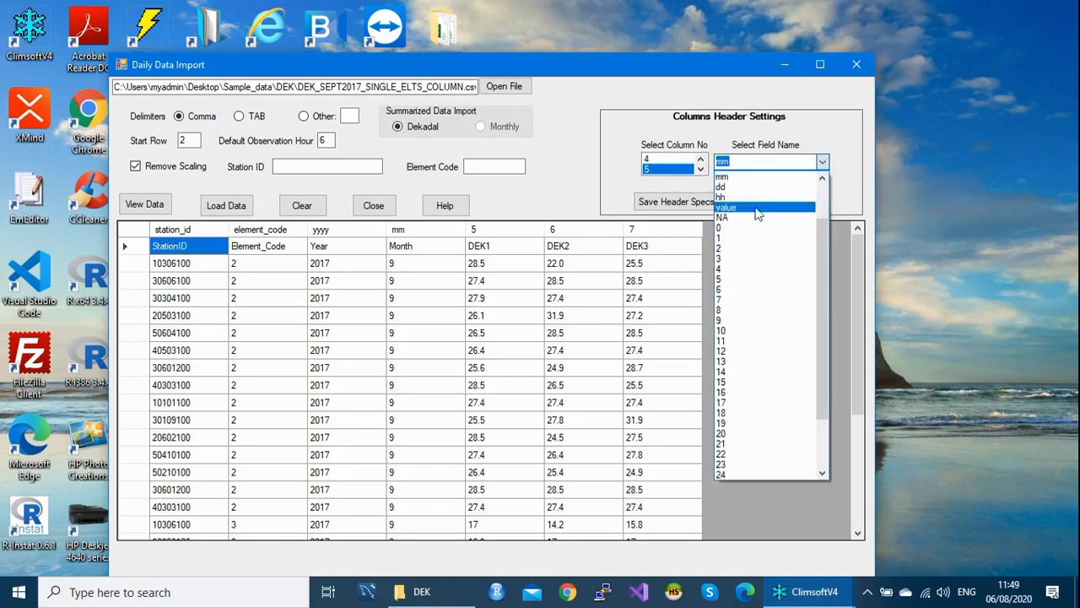
left_click(724, 239)
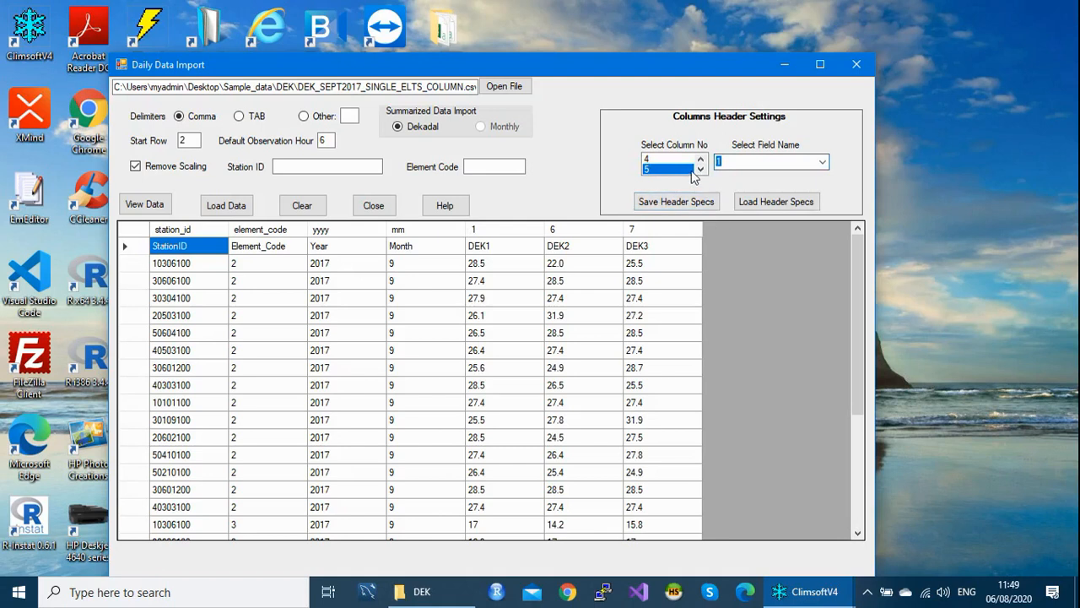
left_click(700, 169)
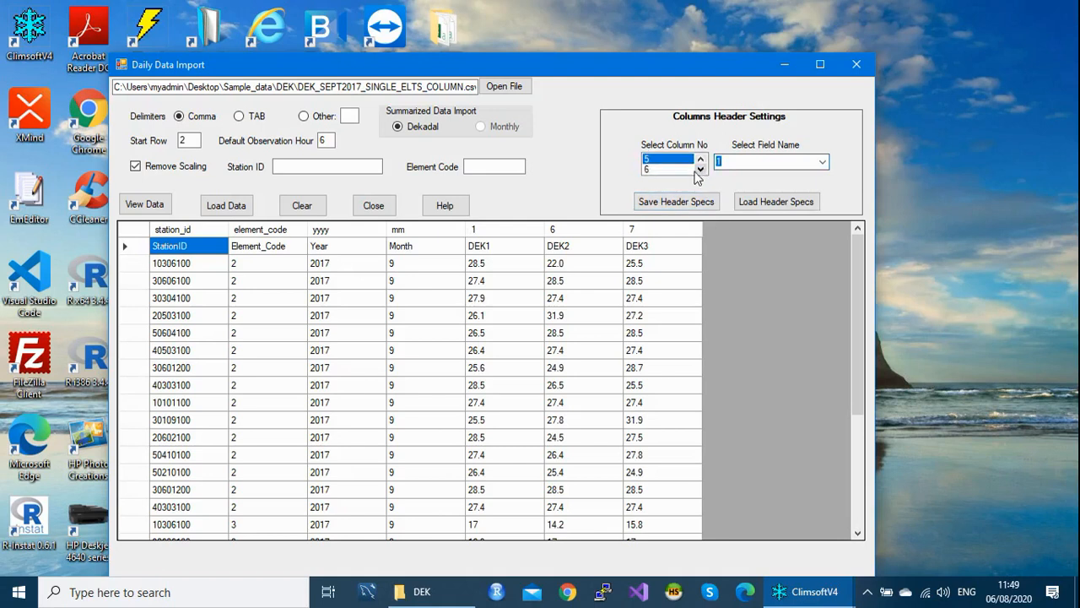
left_click(682, 170)
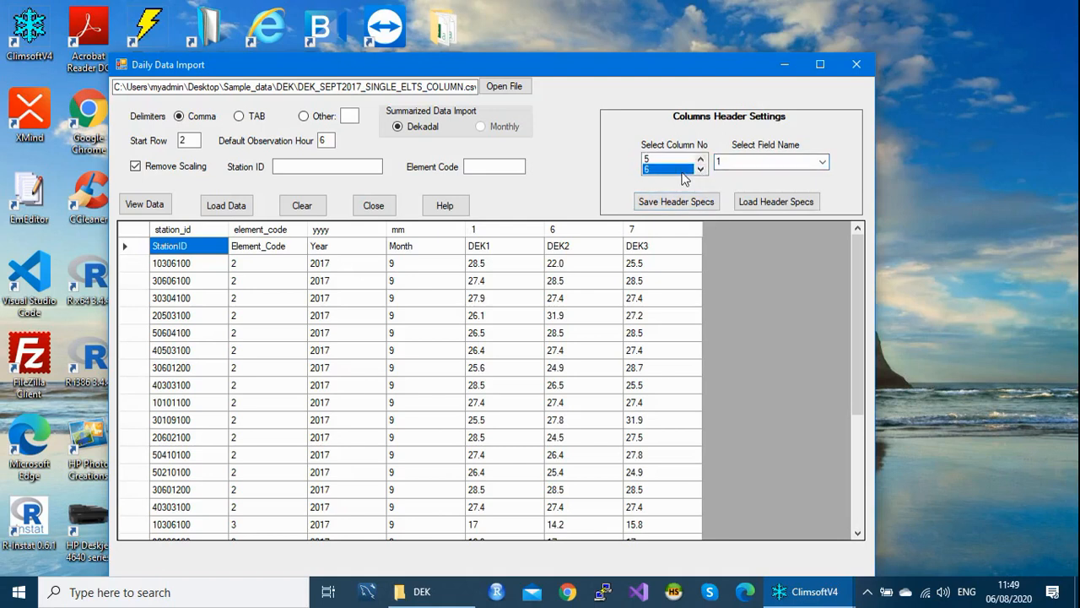
left_click(823, 162)
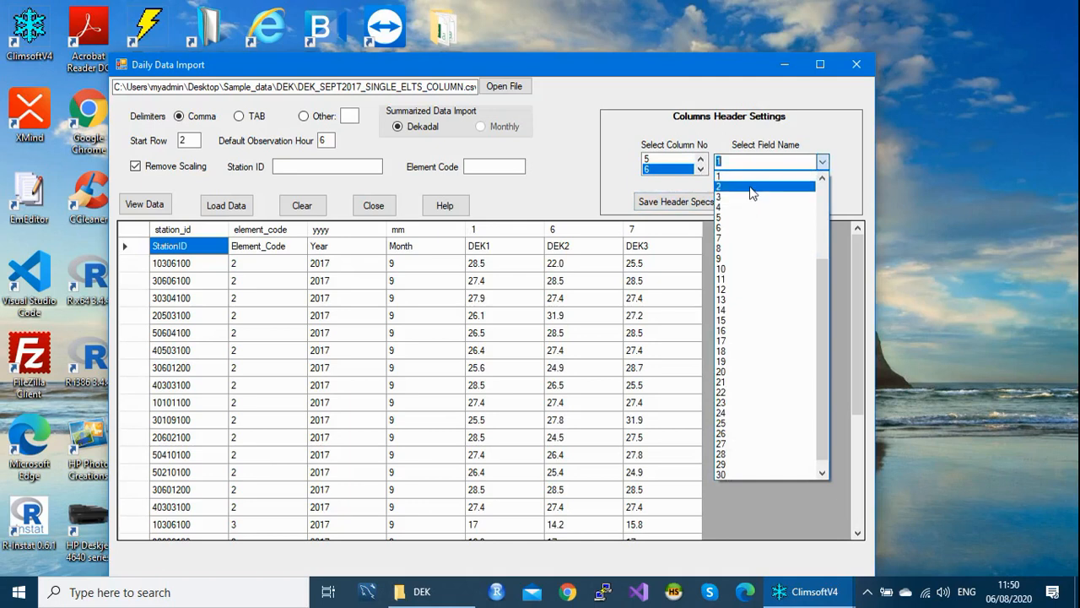
left_click(751, 187)
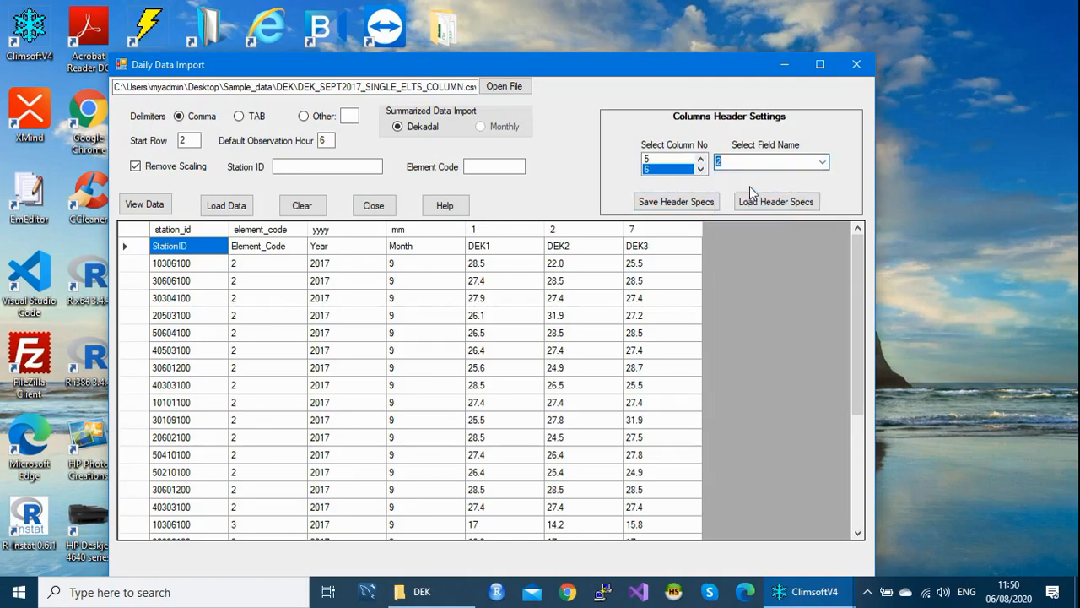
- Assign the field name 3 to column 7, the DEK3 data
left_click(701, 170)
left_click(674, 171)
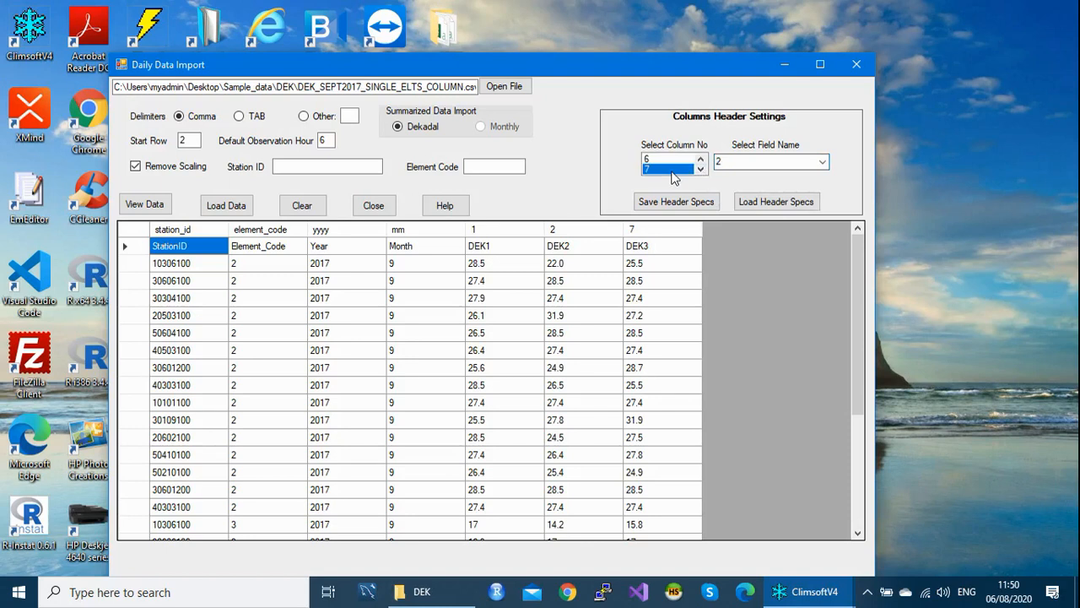
left_click(823, 163)
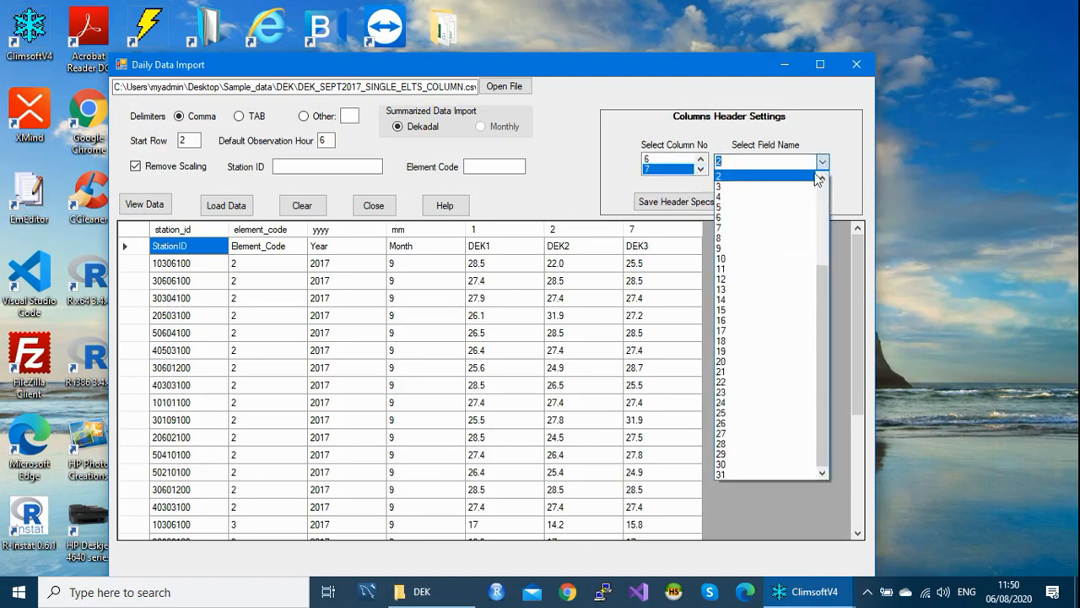
left_click(719, 188)
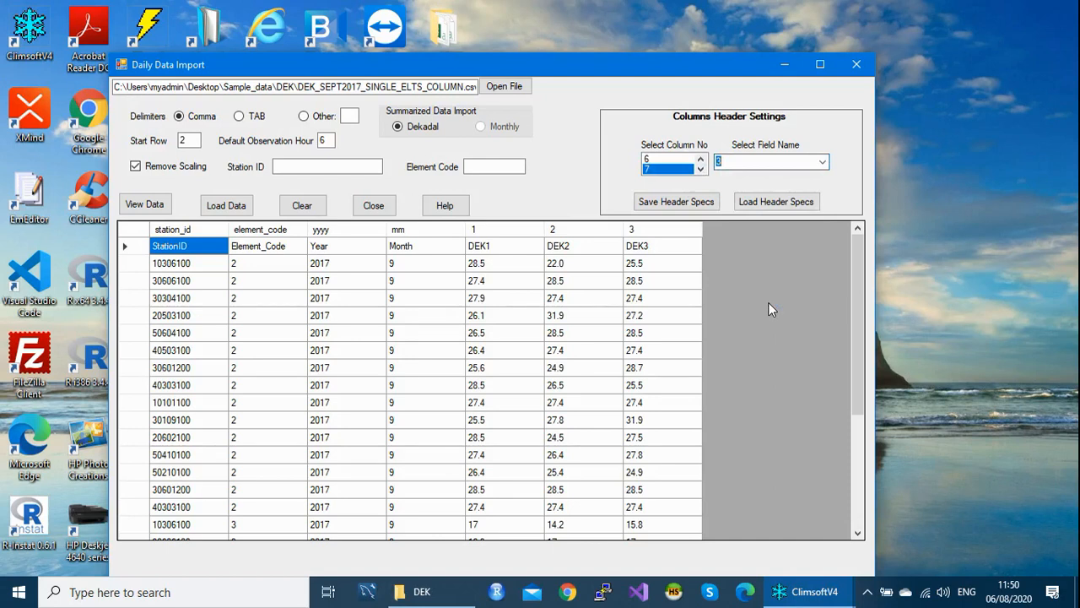
- Save the header specifications in the DEK folder as schema file DEK_SEPT2017_SINGLE_ELTS_COLUMN_Header.csv
left_click(674, 205)
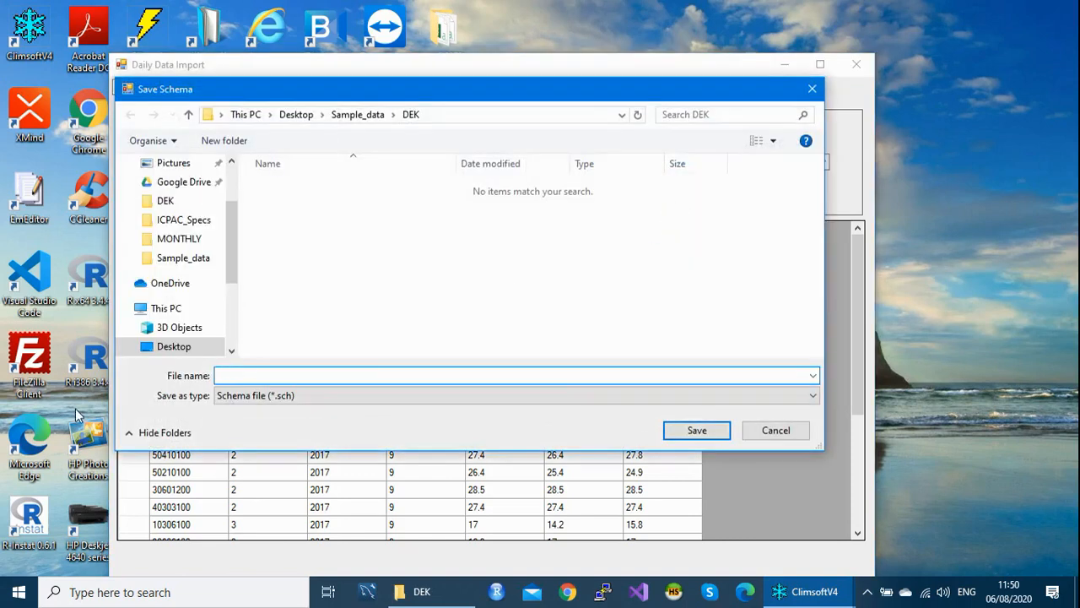
type("de")
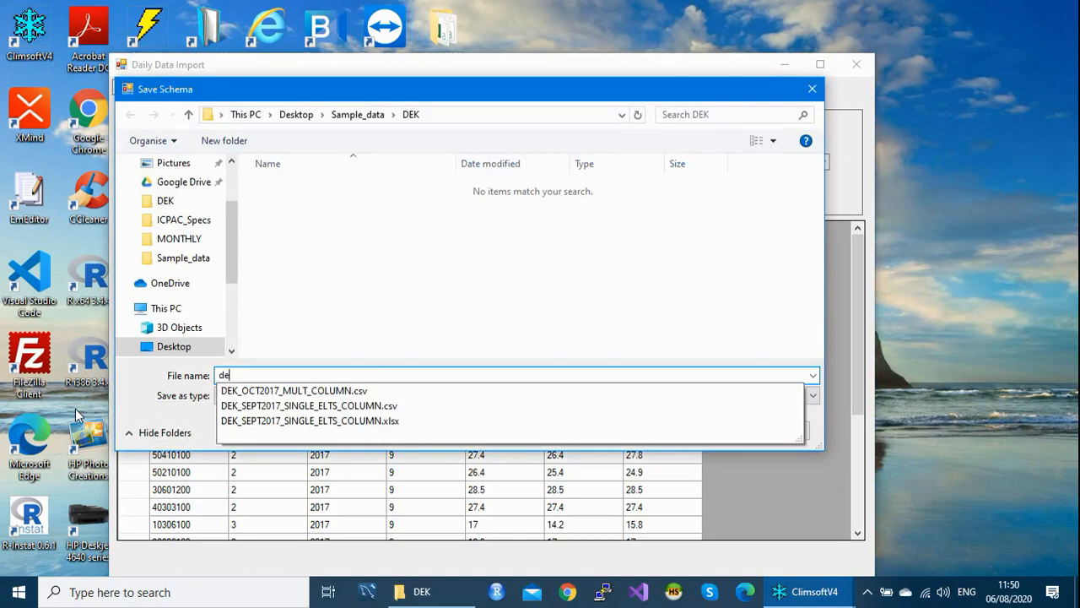
left_click(246, 407)
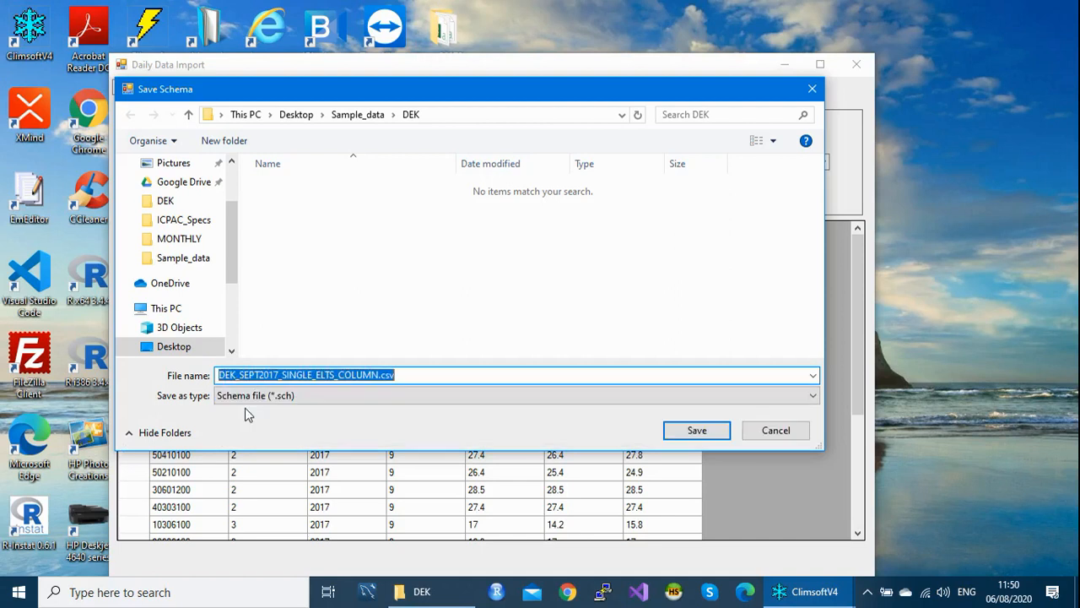
left_click(379, 374)
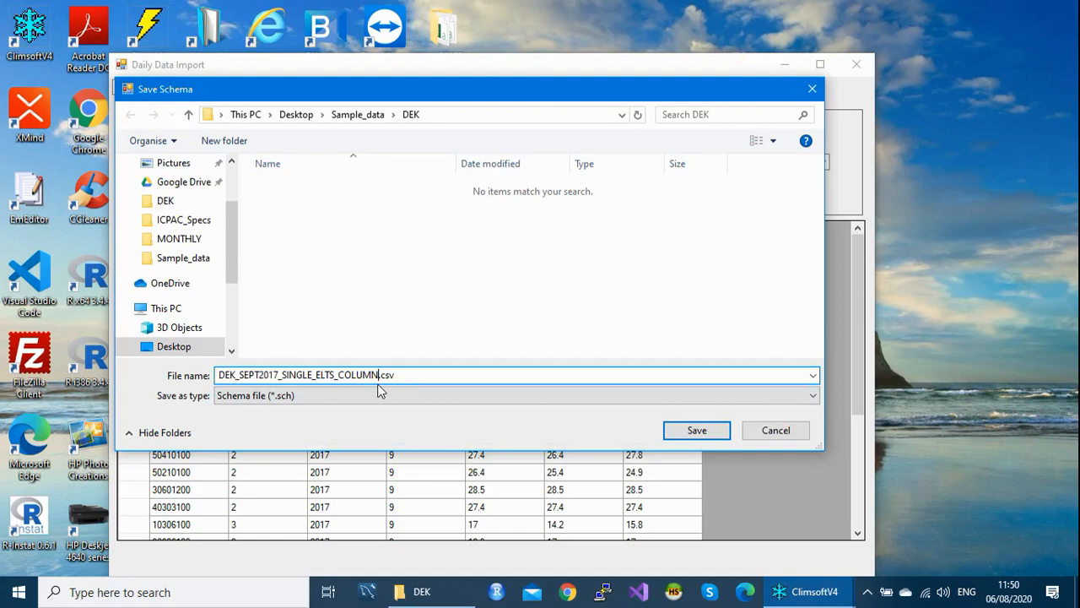
type("_Header")
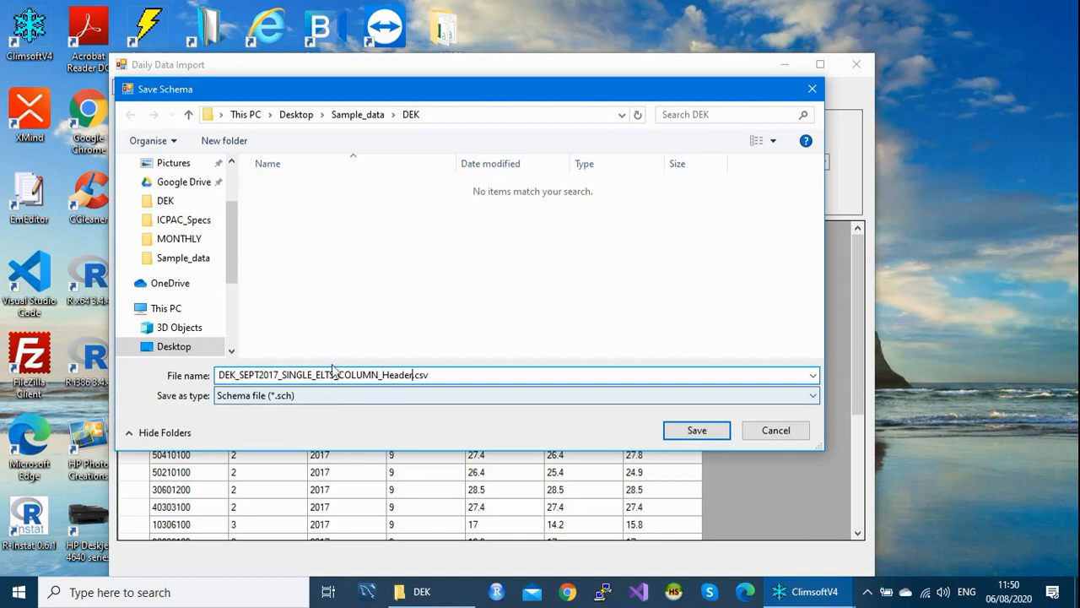
left_click(696, 431)
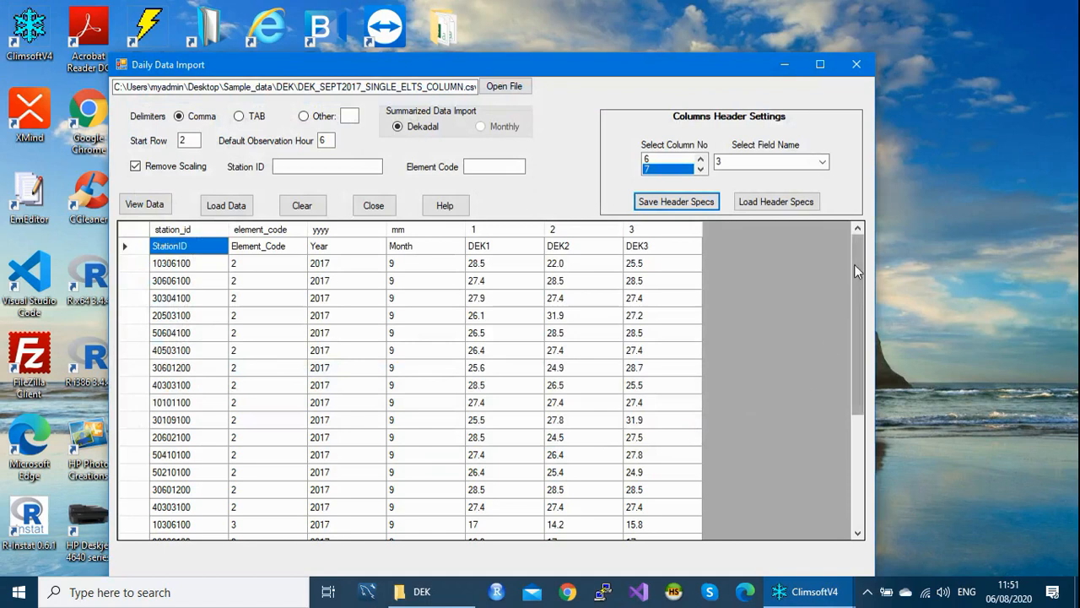
- Review the rows under the assigned column headers and load the dekadal data into the database
left_click_drag(854, 264, 846, 494)
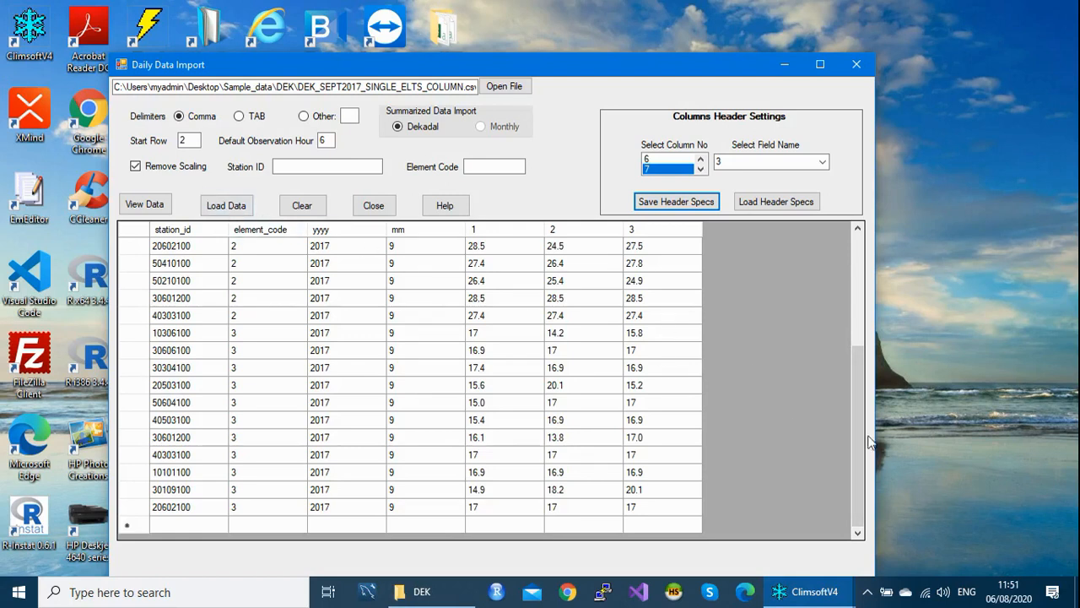
left_click_drag(859, 428, 831, 263)
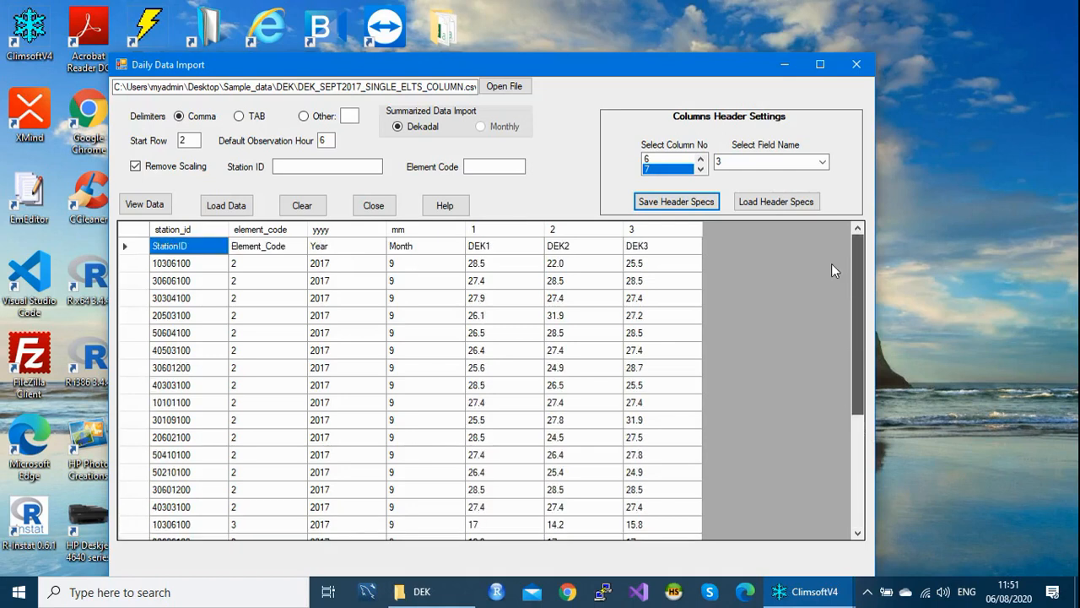
left_click(238, 208)
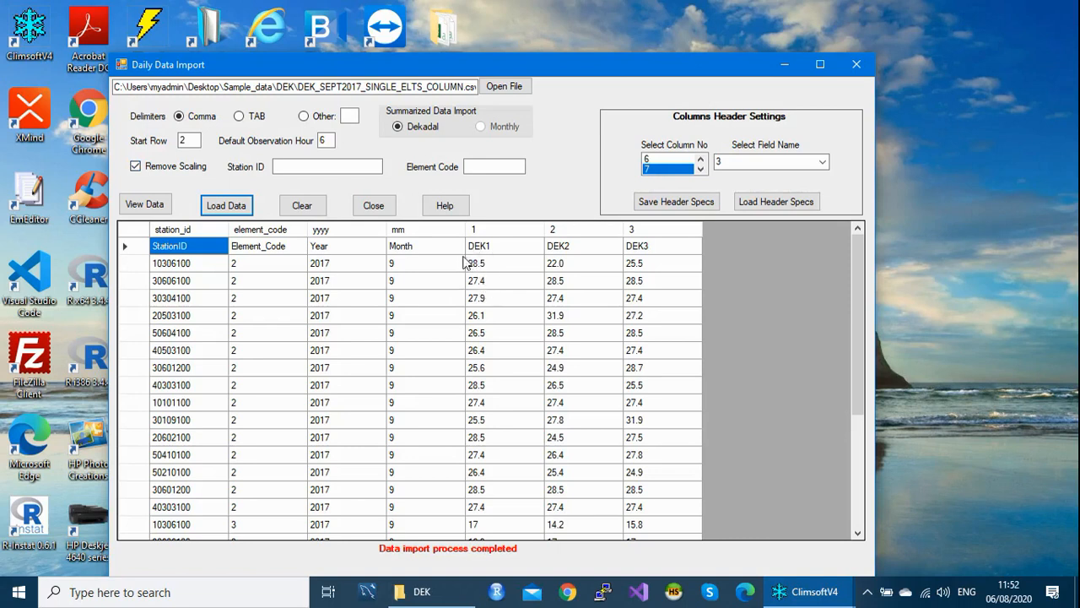
- Minimize the Daily Data Import form, return to the Main Menu and open the Update Observations form
left_click(786, 62)
mouse_move(815, 595)
left_click(750, 516)
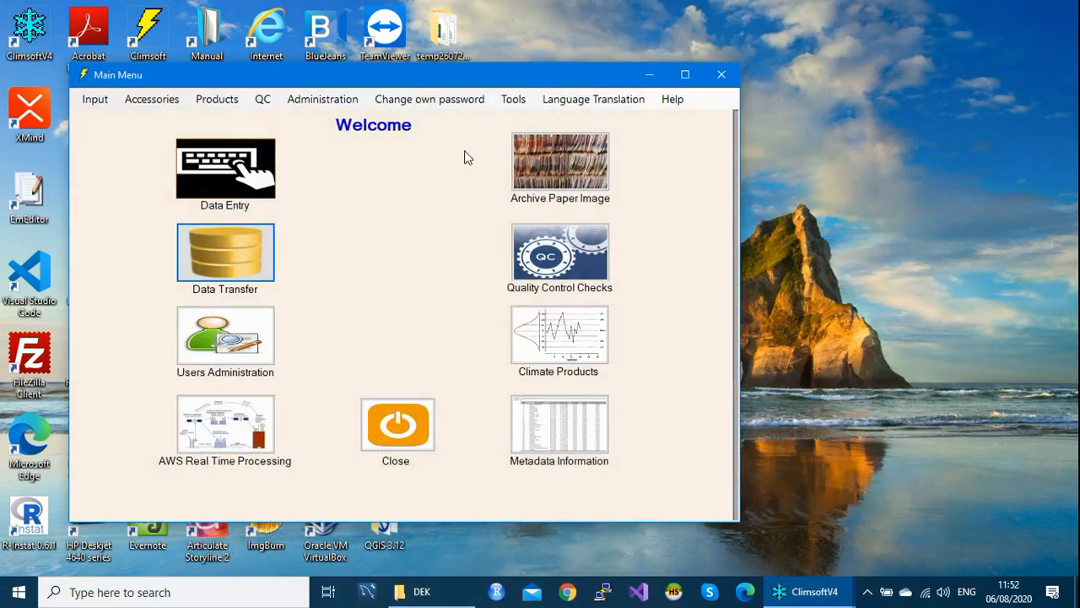
left_click(337, 101)
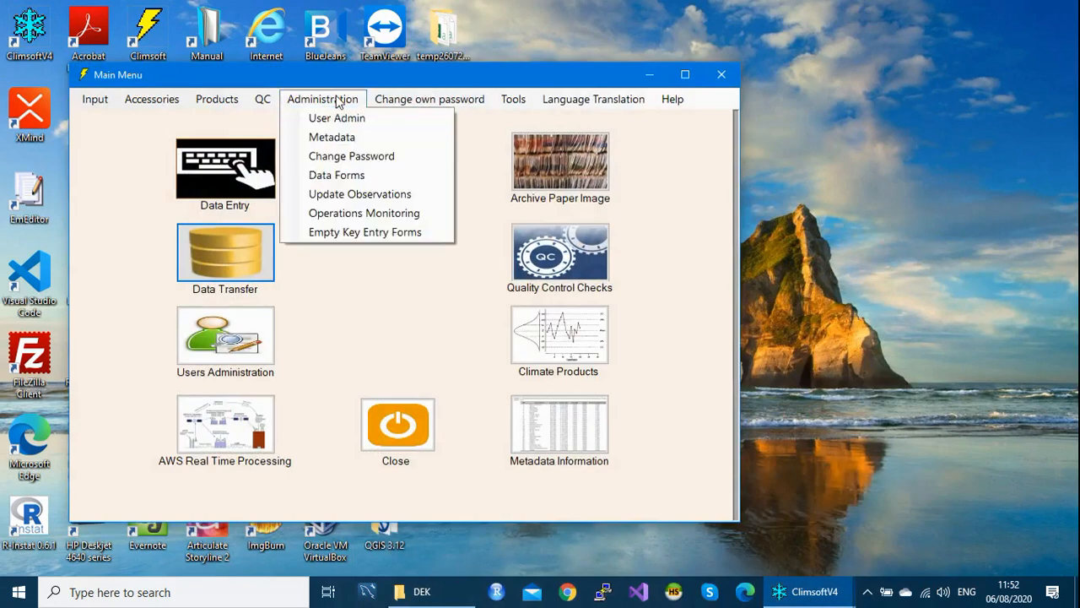
left_click(338, 199)
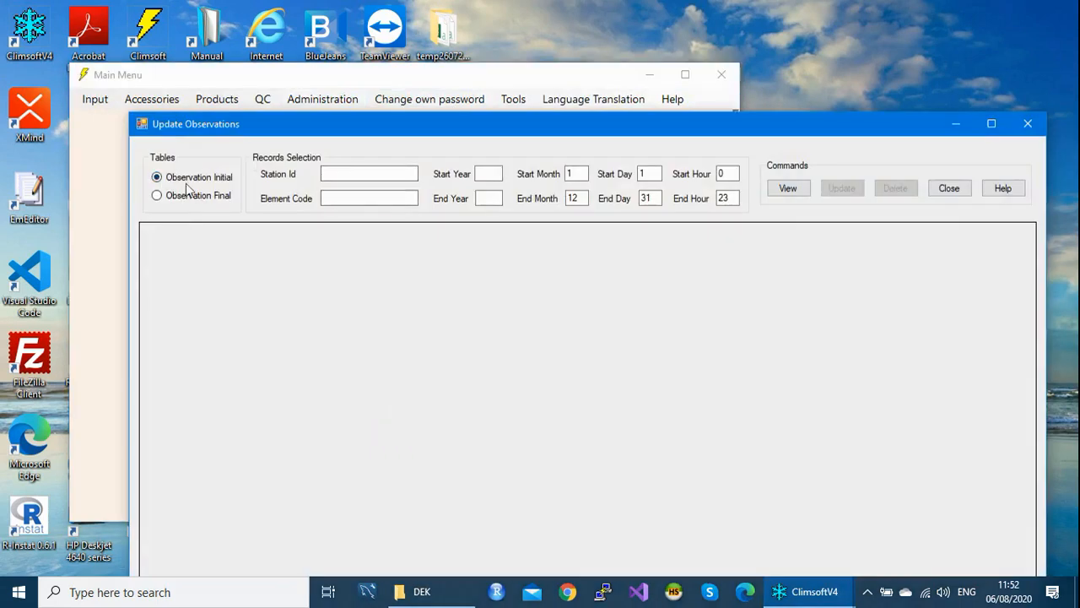
- Enter station ID 10306100 and element code 2 as record selection criteria for the Observation Initial table
left_click(338, 172)
type("10306100")
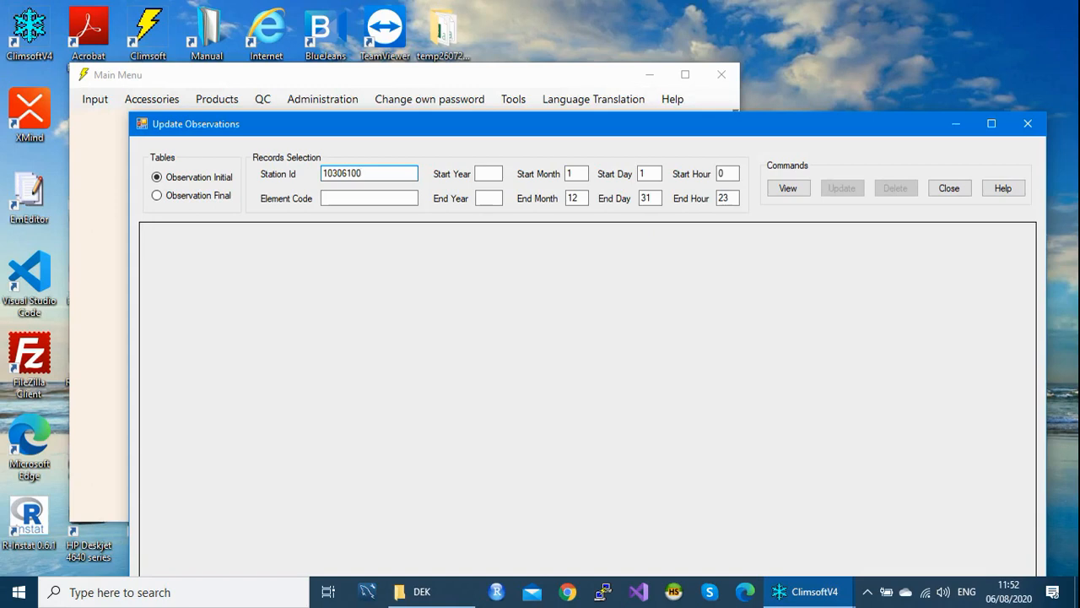
left_click(347, 198)
type("2")
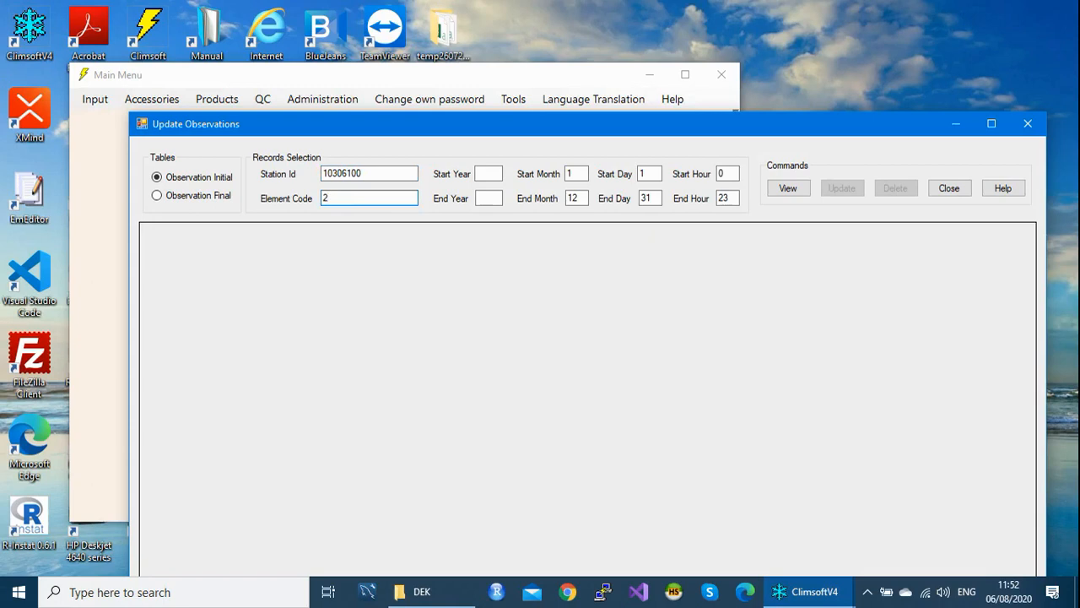
- Set the start and end years to 2017 and the start month to 9, and view the matching records
left_click(484, 173)
type("20")
left_click(483, 197)
type("2")
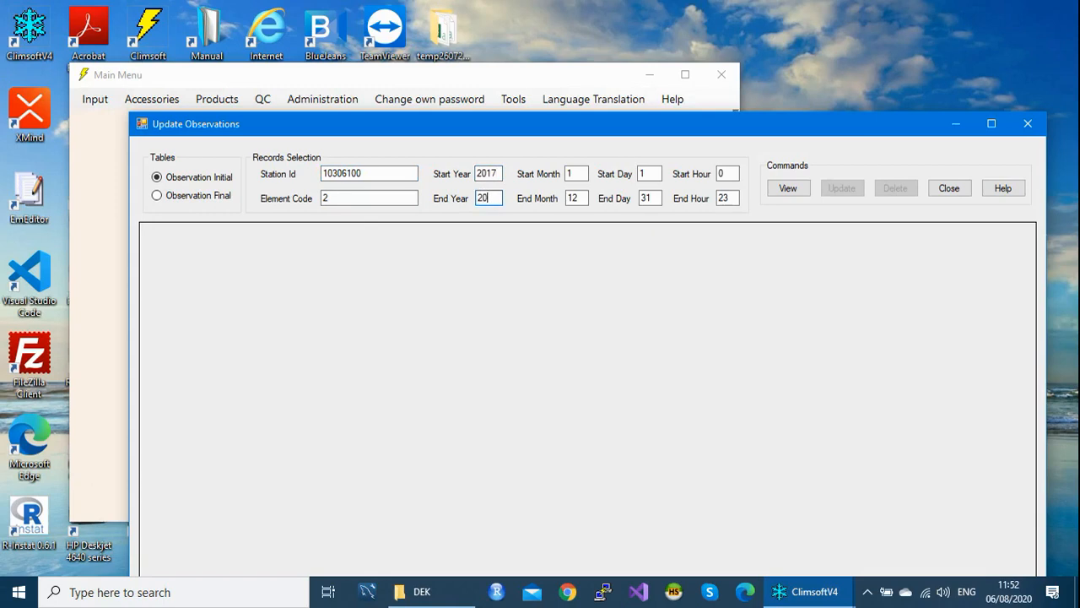
type("017")
double_click(579, 173)
type("9")
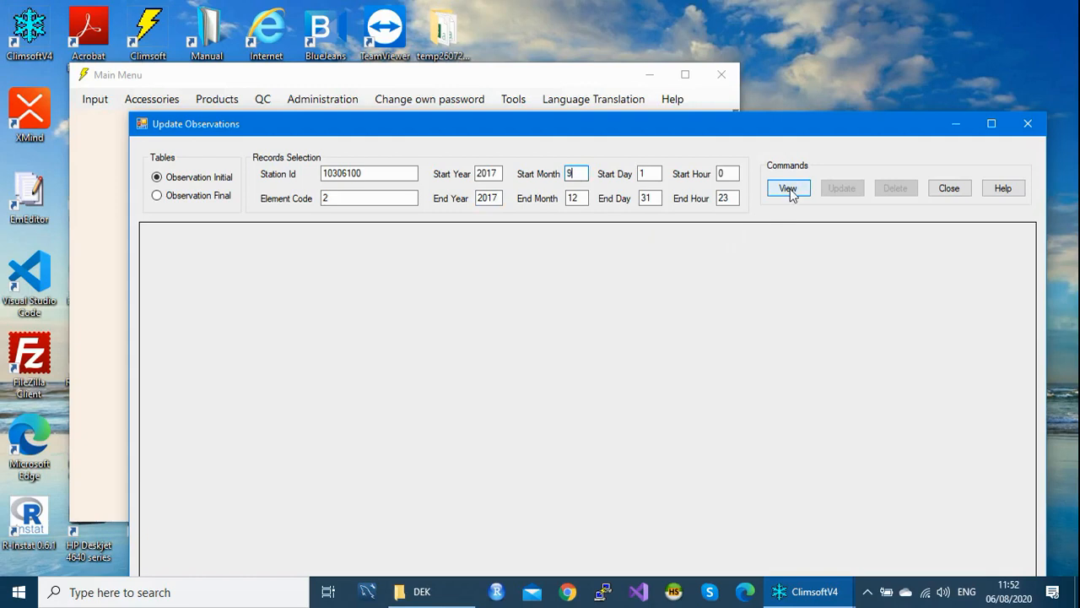
left_click_drag(767, 125, 749, 64)
left_click(764, 131)
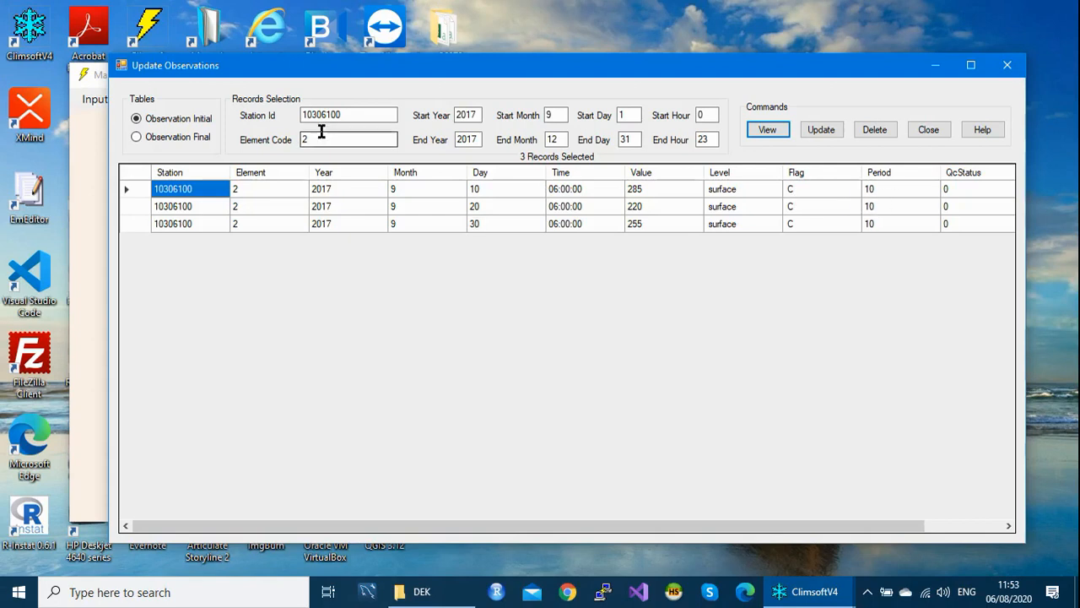
- View the same station's records for element code 3, and for element code 5
double_click(301, 139)
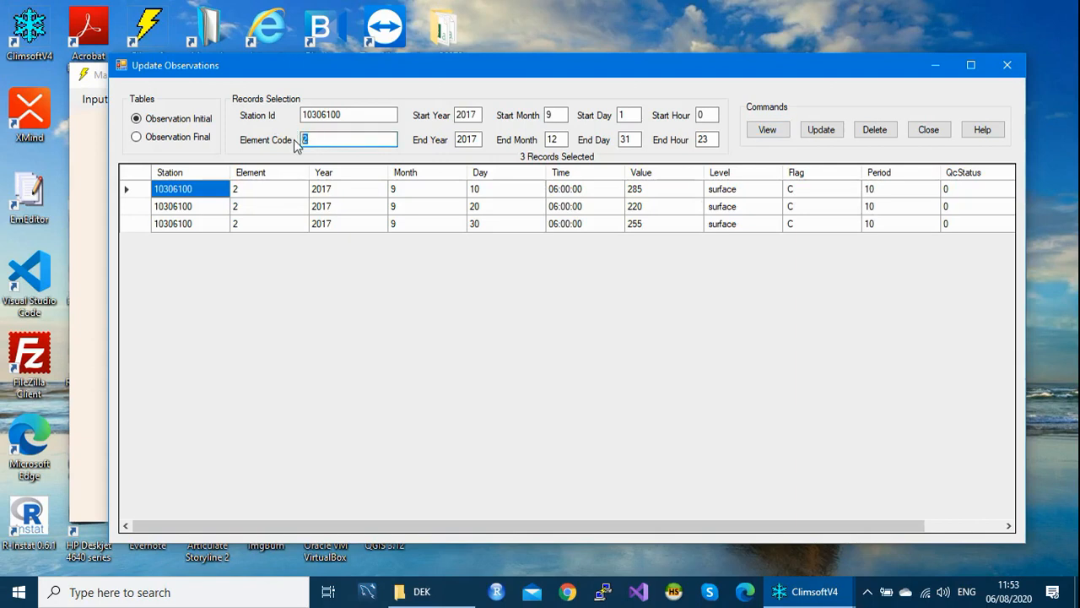
type("3")
left_click(771, 129)
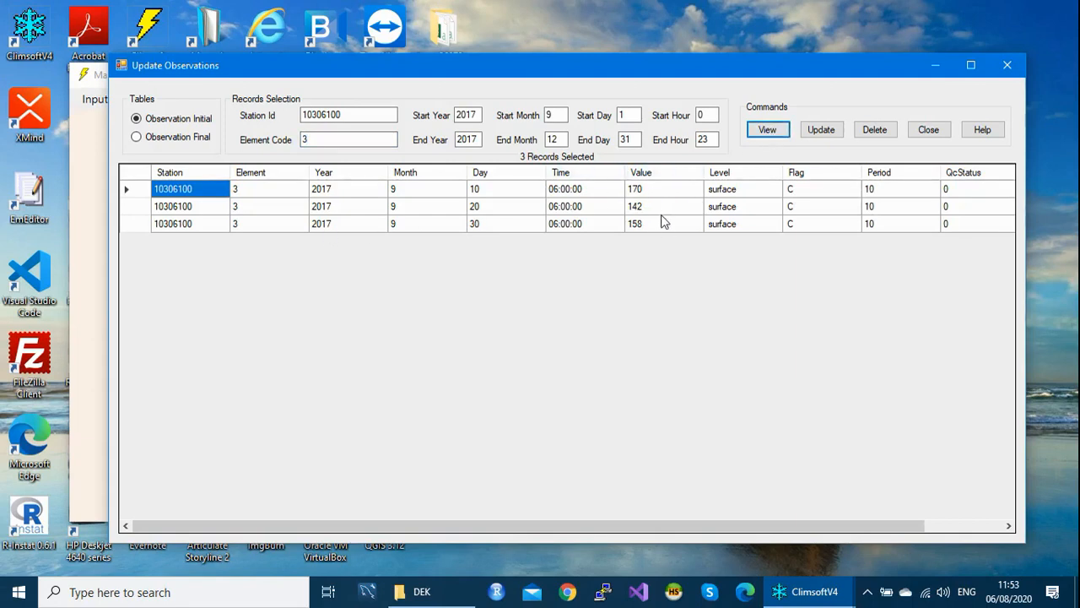
double_click(303, 139)
key("BackSpace")
type("5")
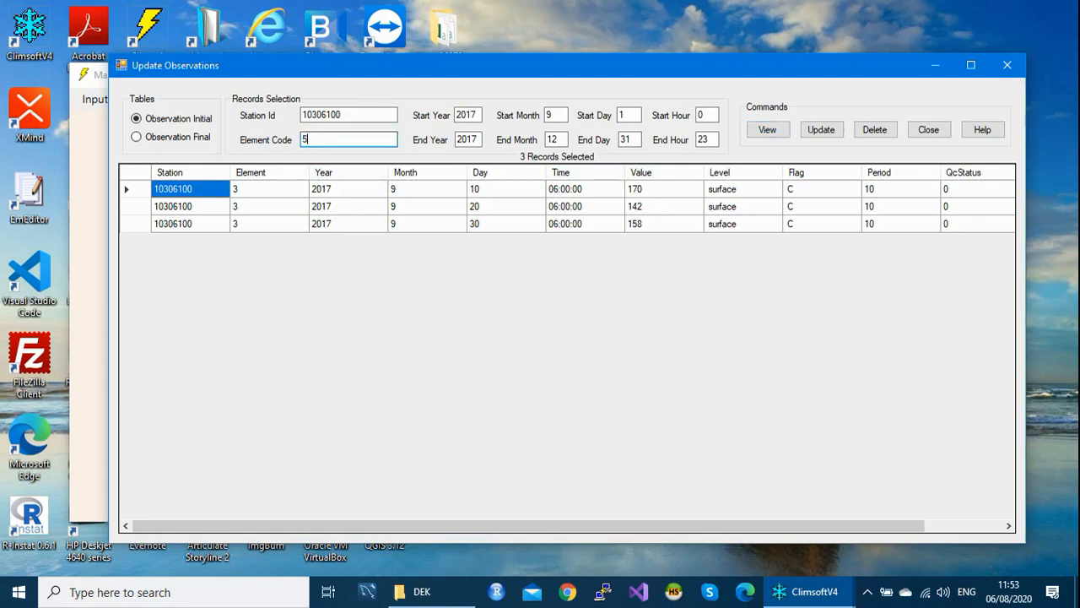
left_click(765, 130)
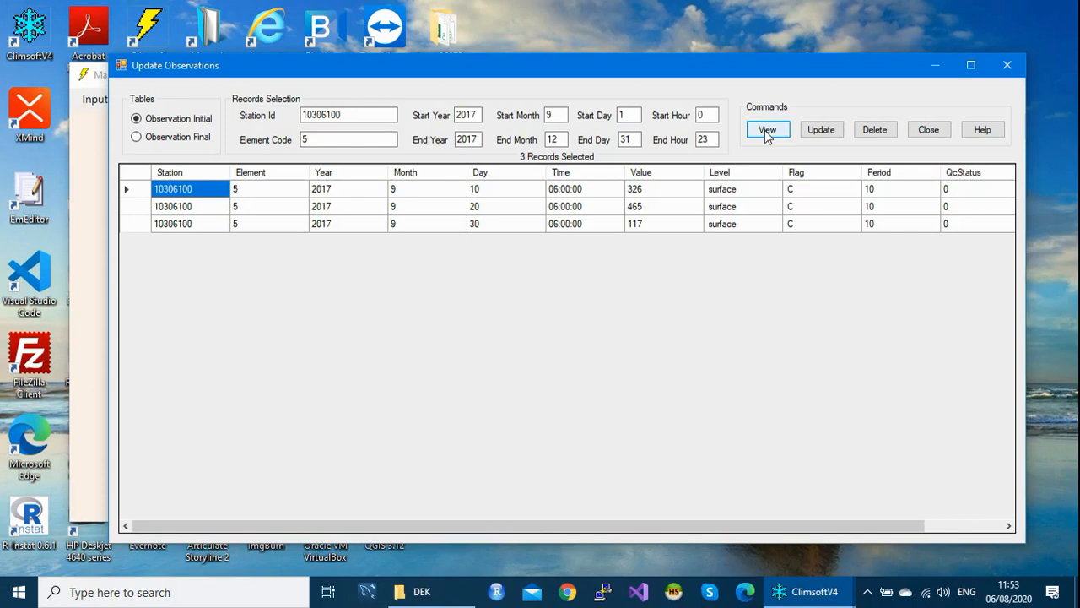
- Close the Update Observations form and the Main Menu, and open the Sample_data folder from the desktop
left_click(1005, 65)
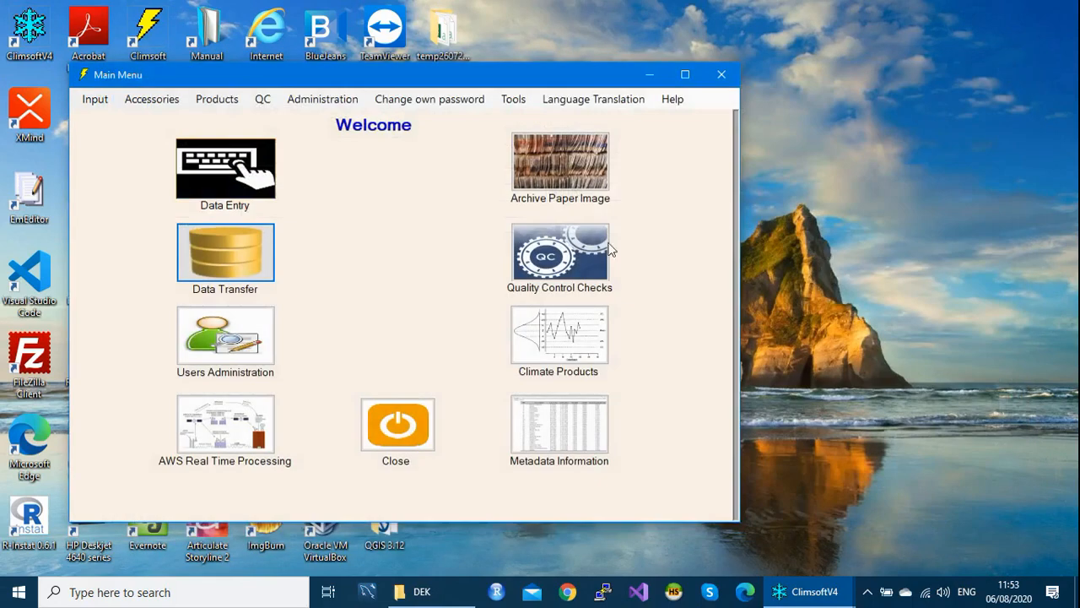
left_click(722, 74)
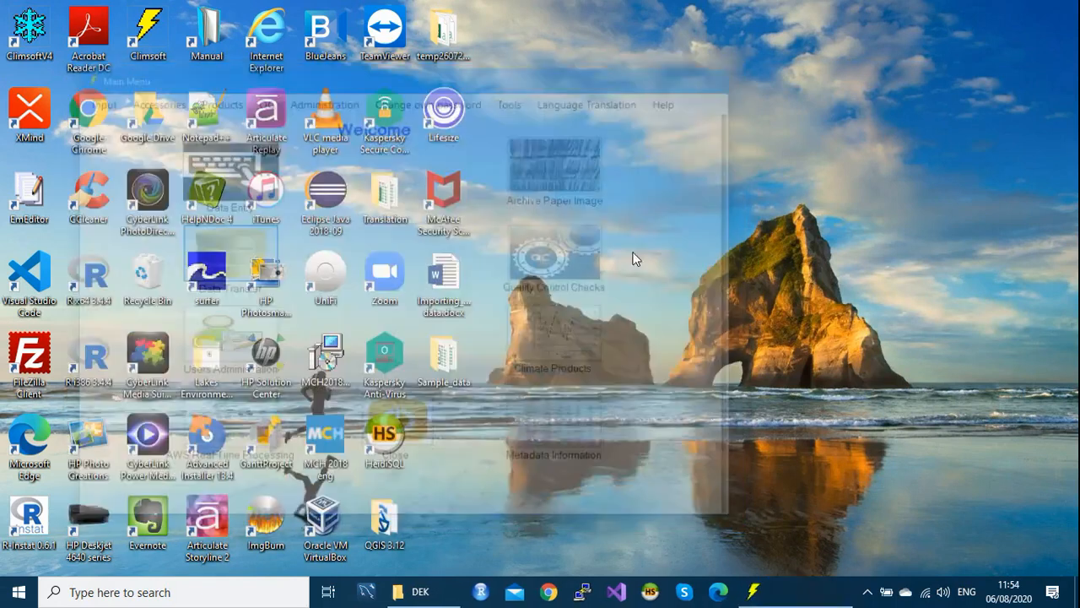
double_click(433, 368)
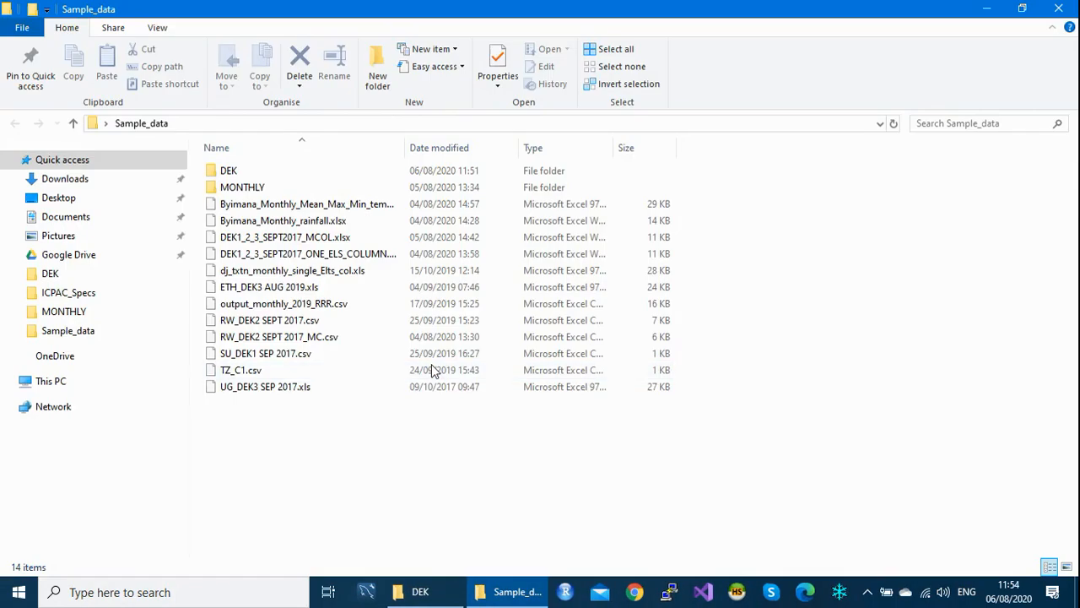
- Open DEK_OCT2017_MULT_COLUMN.csv from the DEK folder and examine the dekad values 1 to 3 of the first station
left_click(266, 173)
double_click(265, 173)
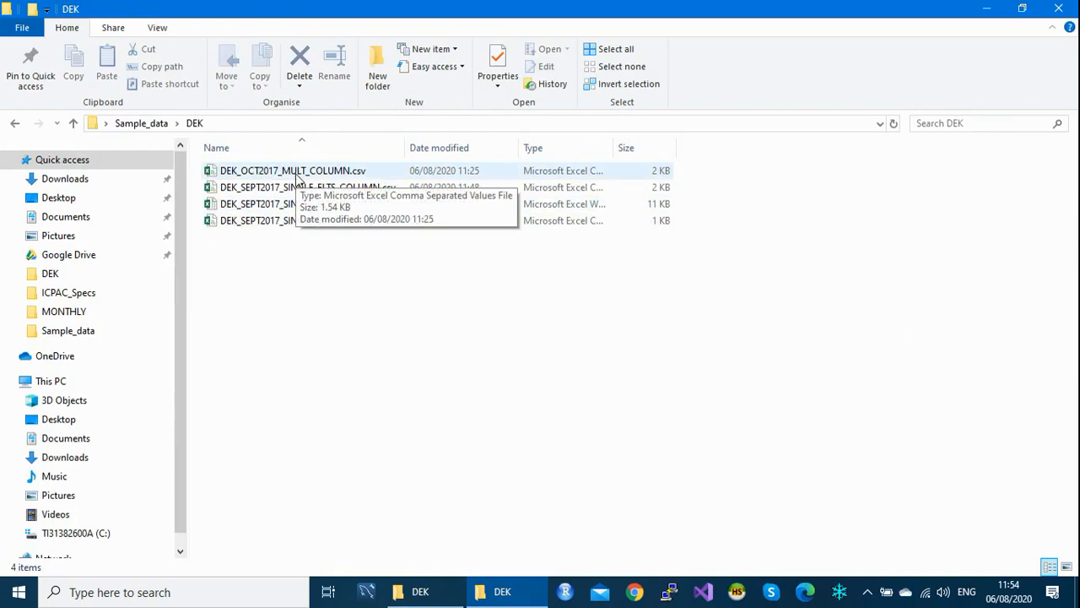
double_click(296, 176)
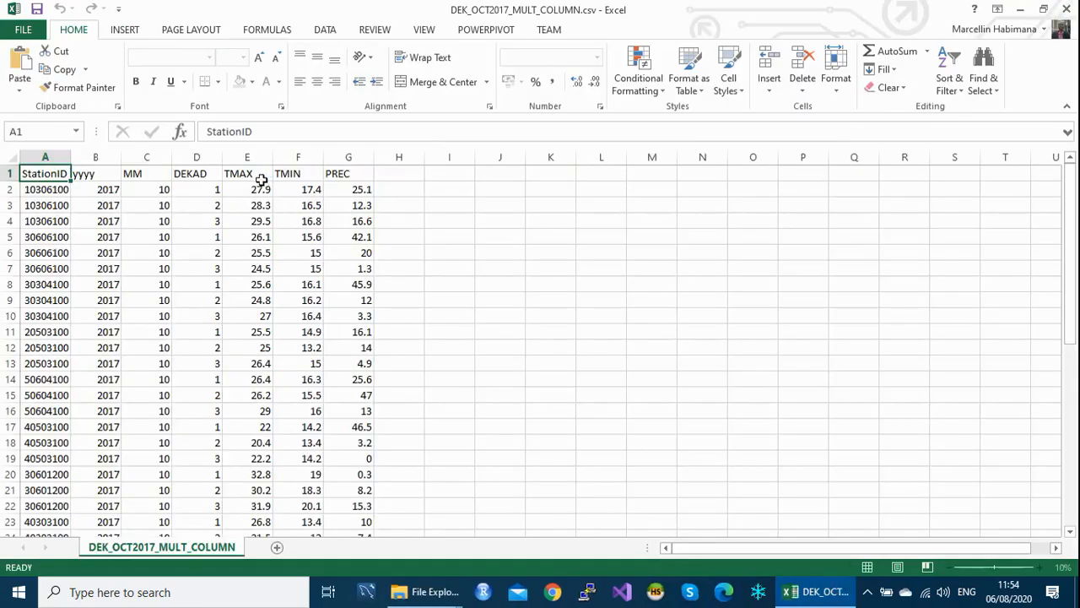
left_click(832, 554)
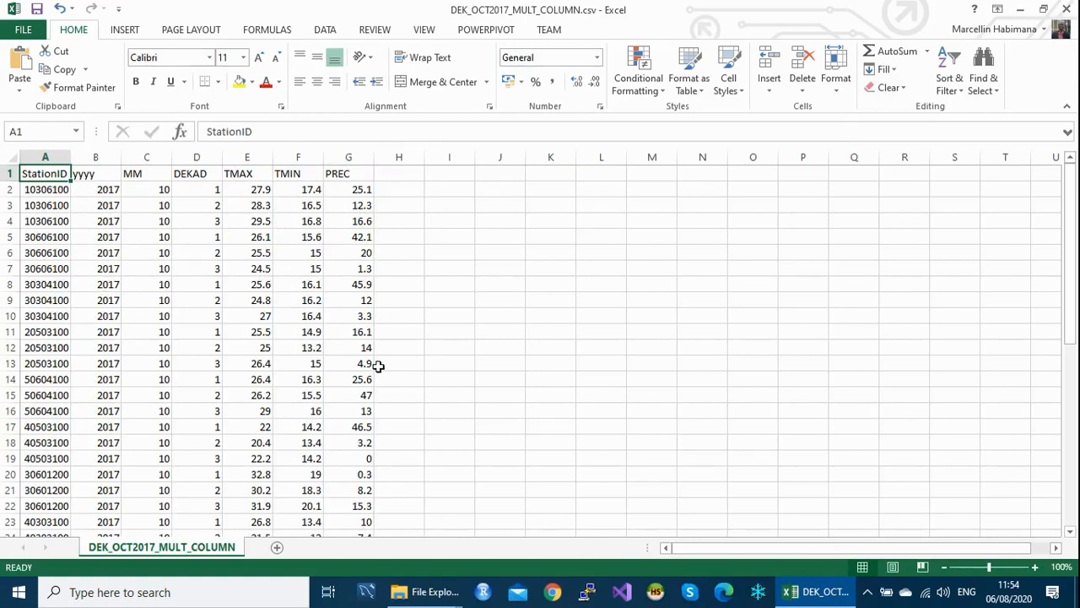
left_click(206, 191)
left_click(206, 207)
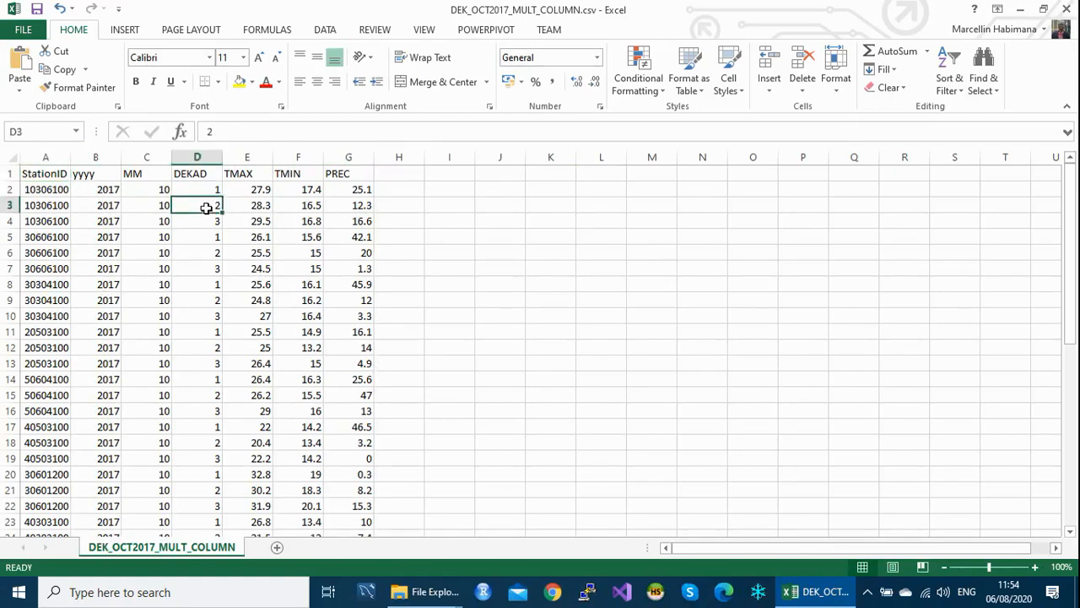
left_click(207, 222)
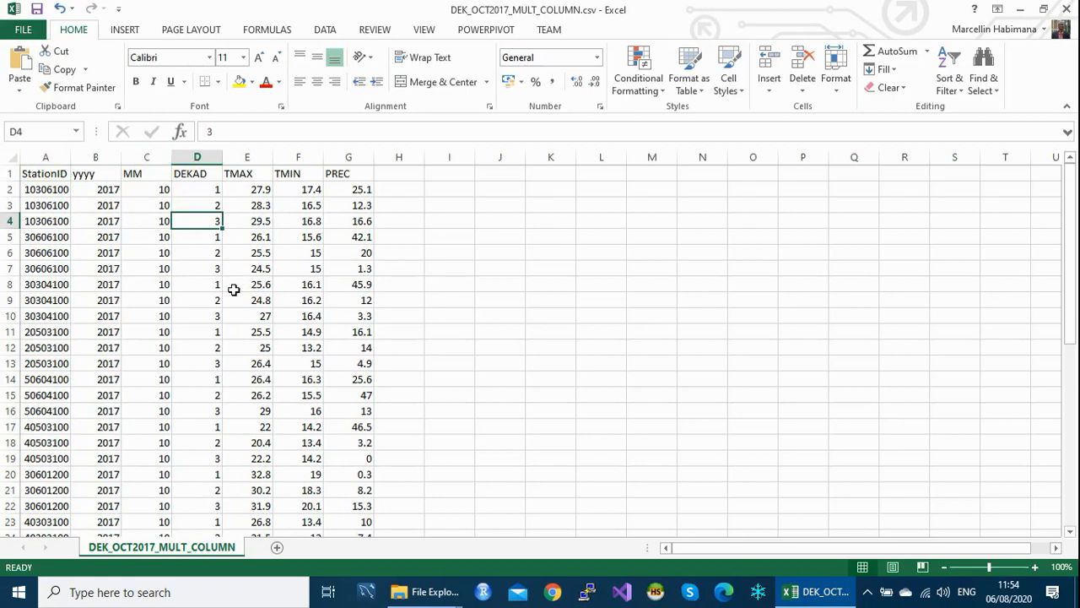
- Close the CSV file without saving changes and close the DEK folder window
left_click(1068, 8)
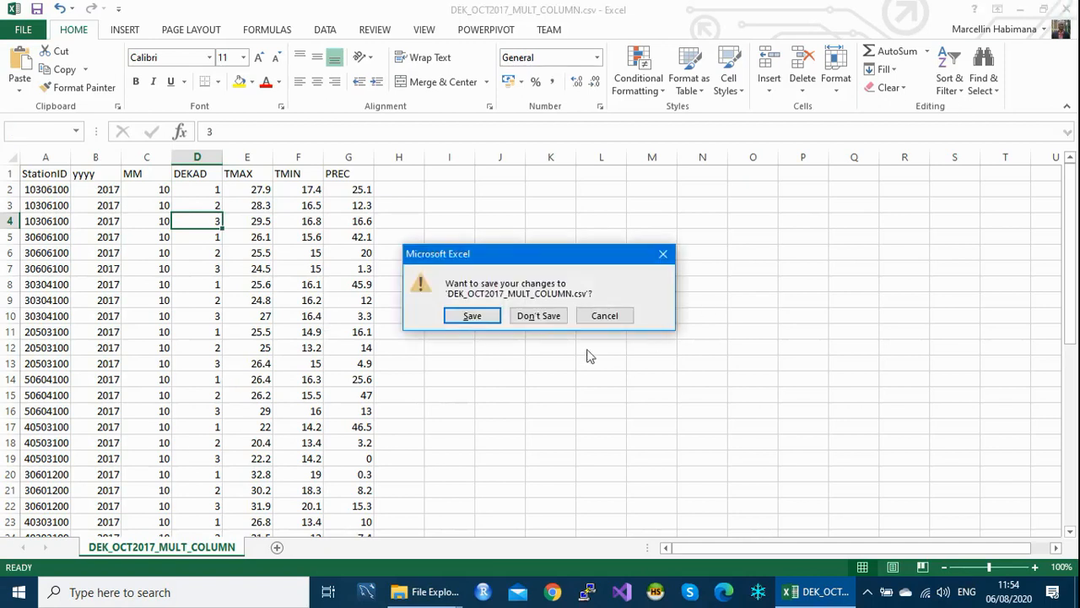
left_click(552, 315)
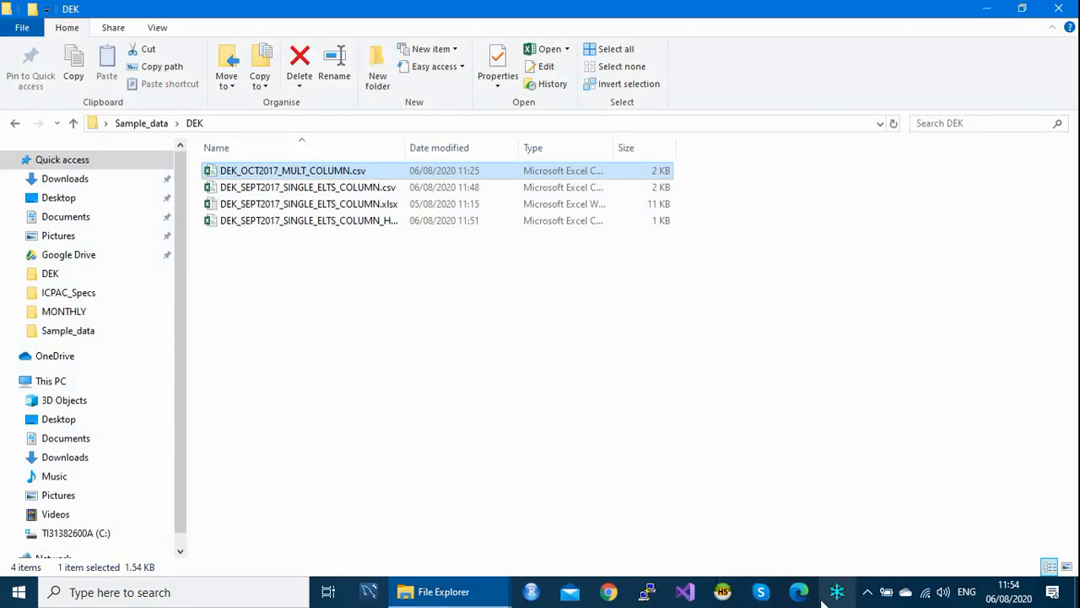
left_click(1059, 10)
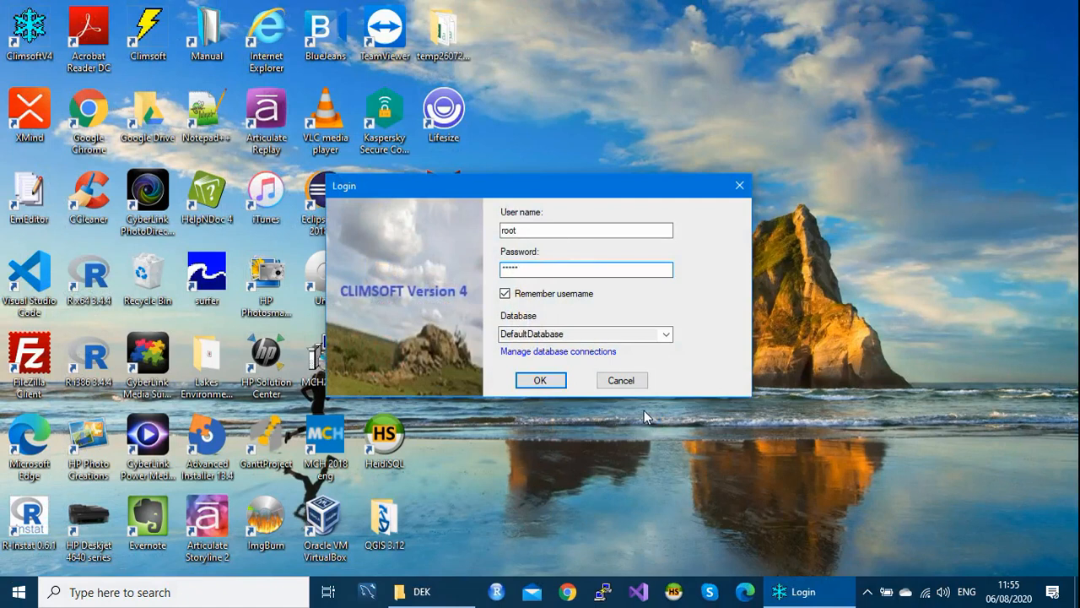
- Log in to Climsoft and open the Multiple Element Columns import for external text files
key("Return")
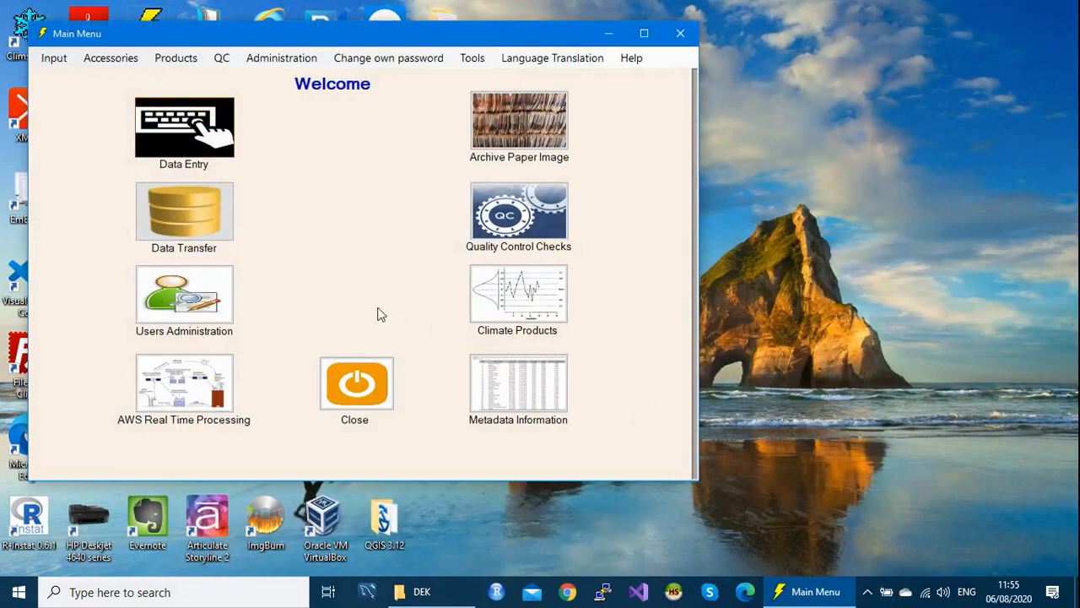
left_click(193, 225)
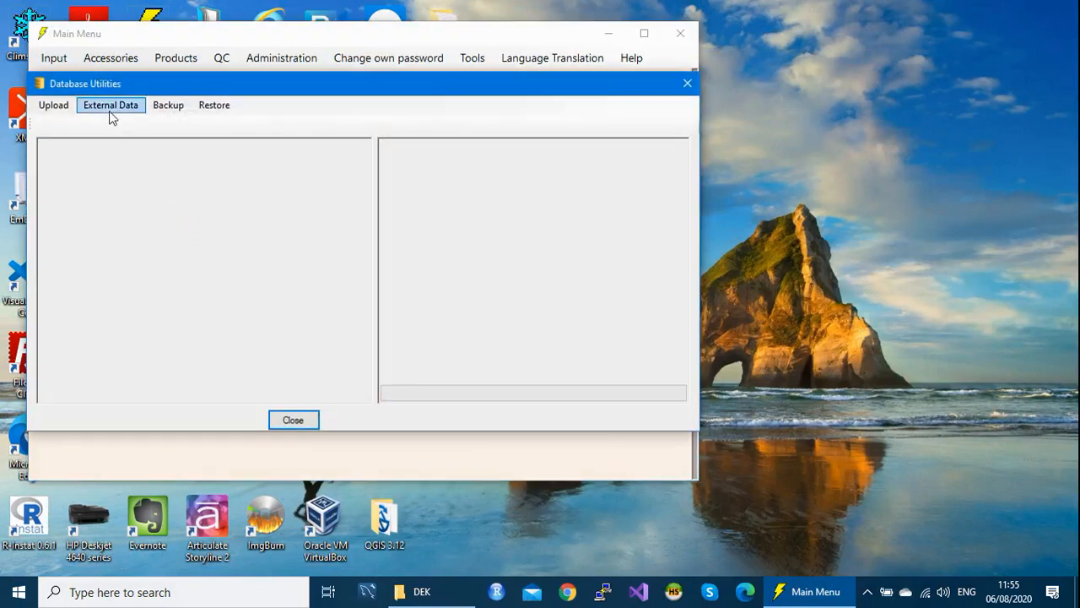
left_click(111, 109)
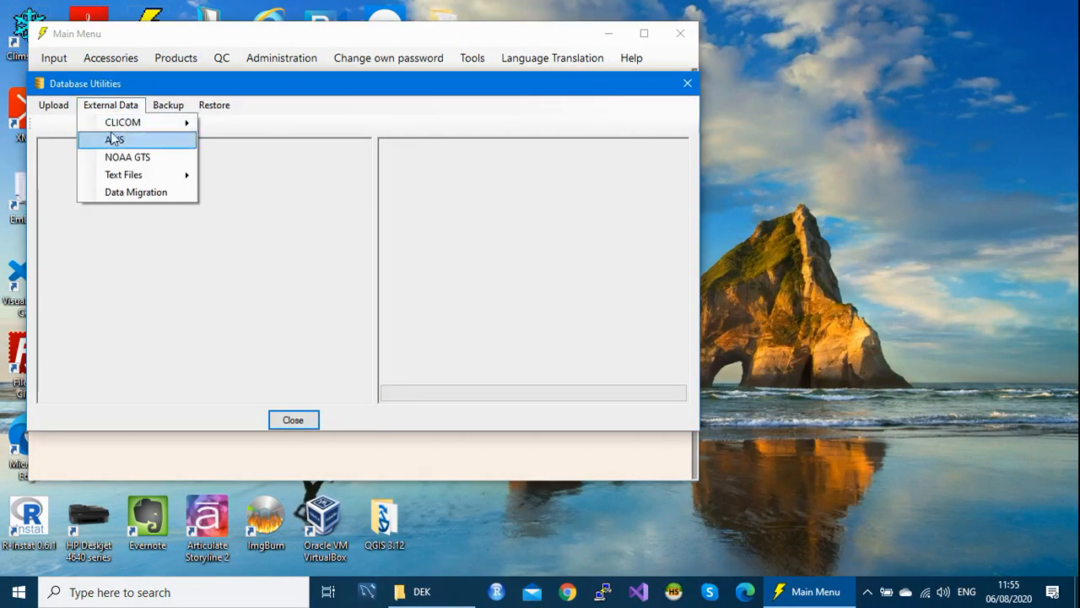
mouse_move(117, 180)
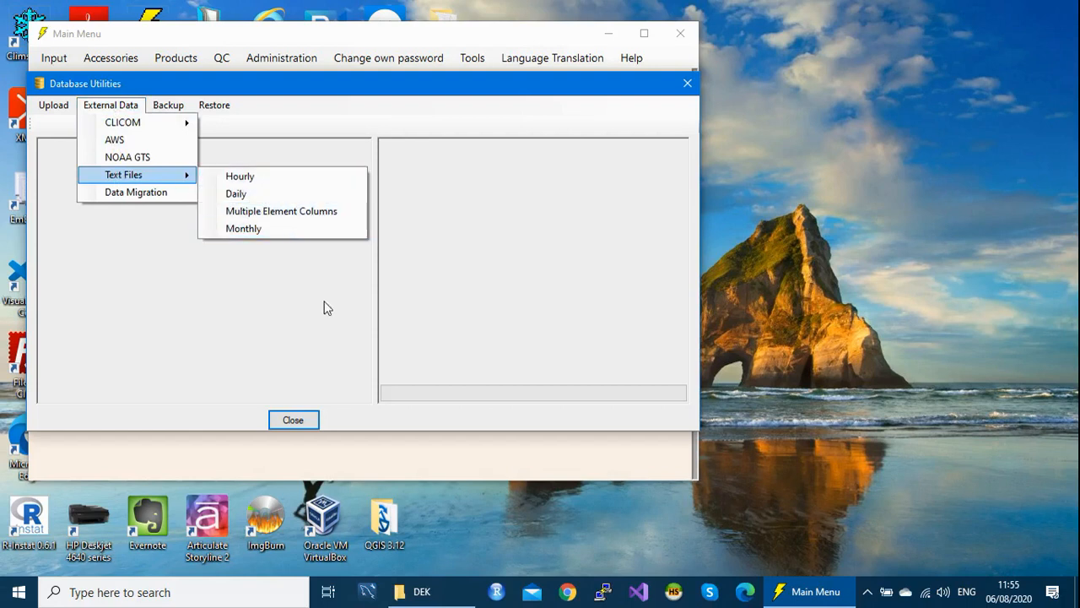
mouse_move(433, 596)
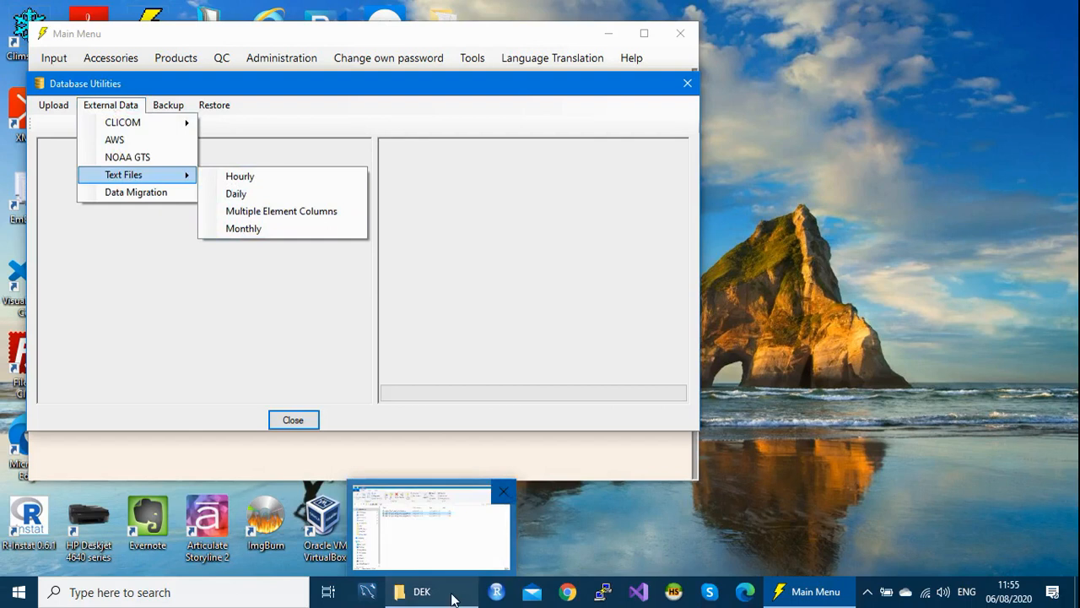
left_click(291, 213)
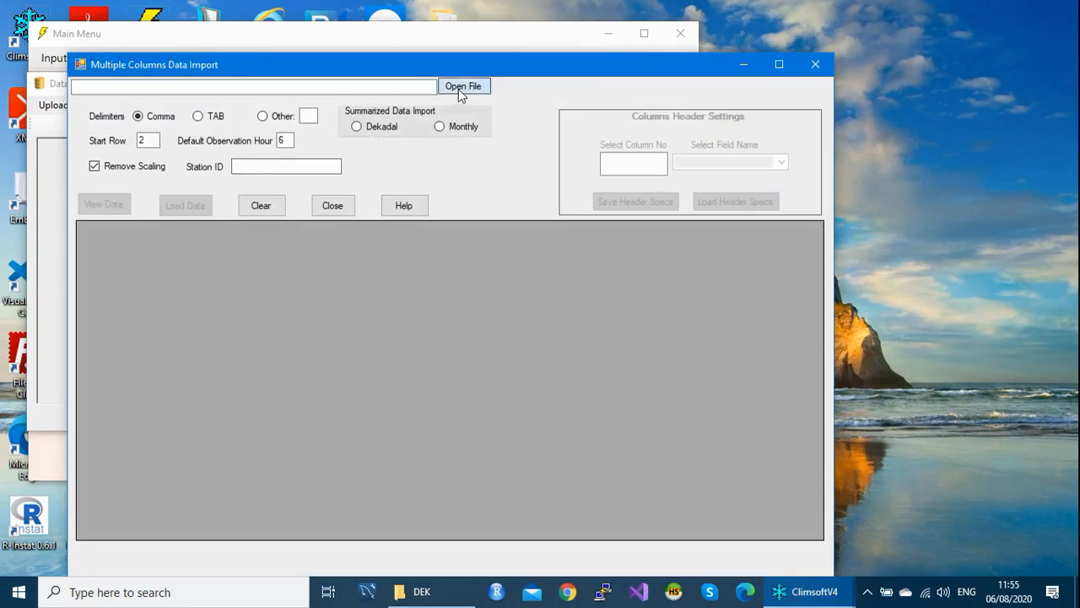
- Load DEK_OCT2017_MULT_COLUMN.csv as a Dekadal summarized data import and view its data
left_click(458, 89)
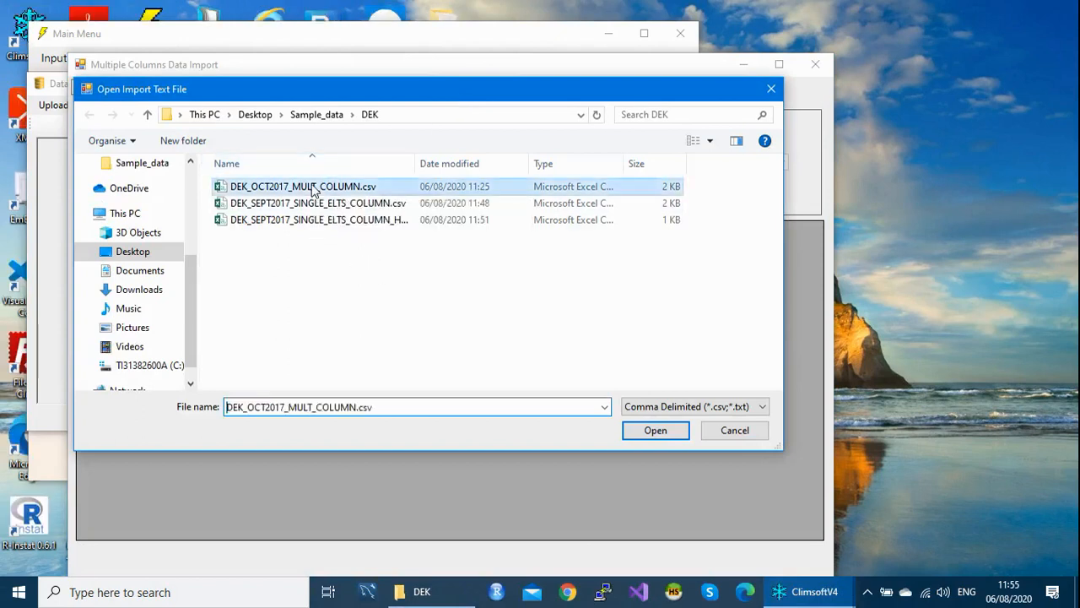
double_click(311, 186)
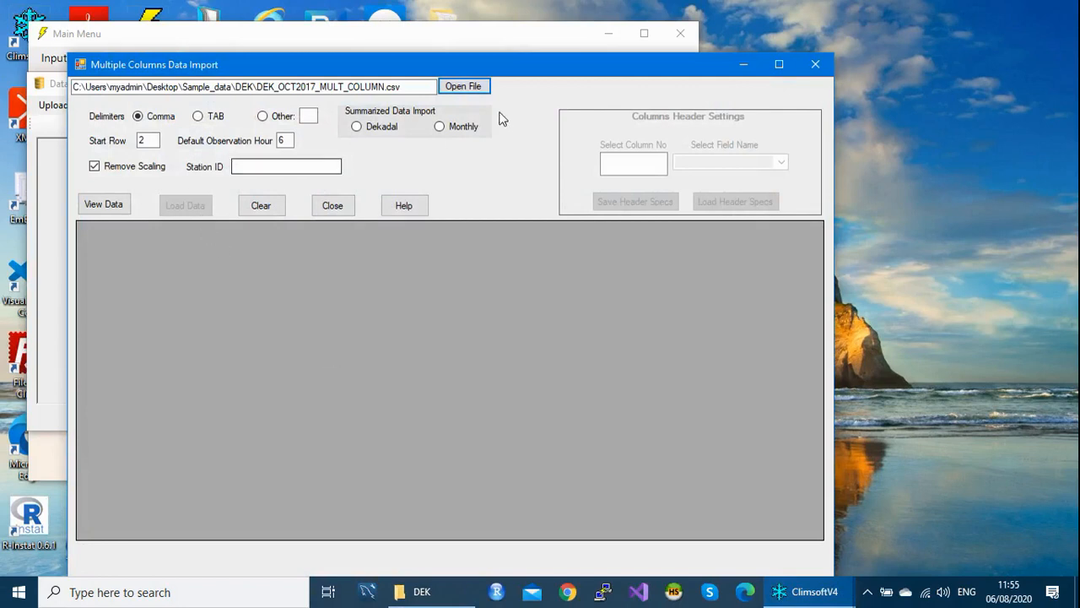
left_click(356, 127)
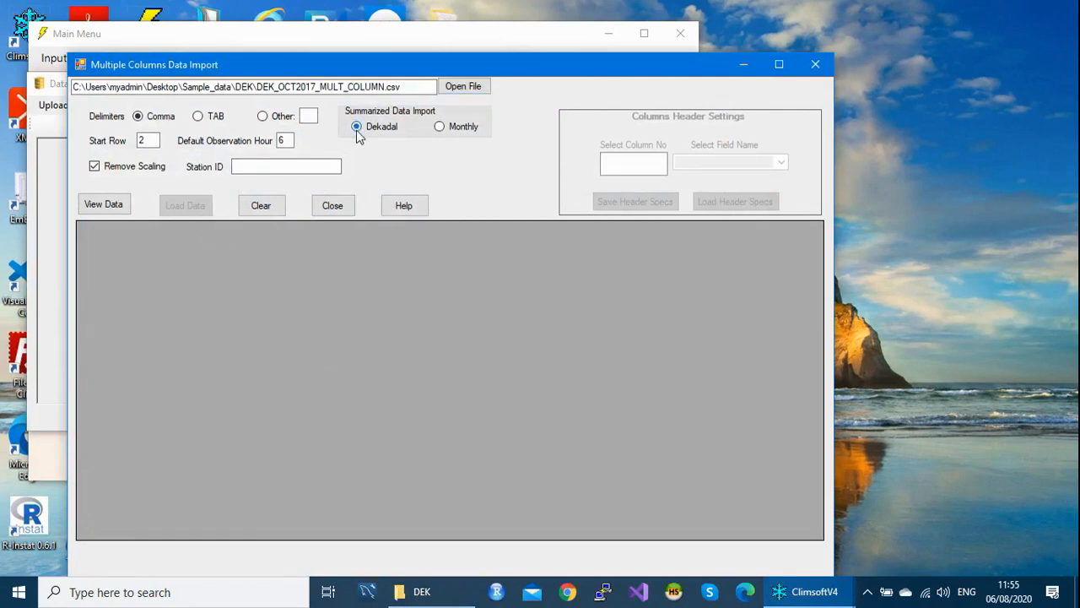
left_click(98, 204)
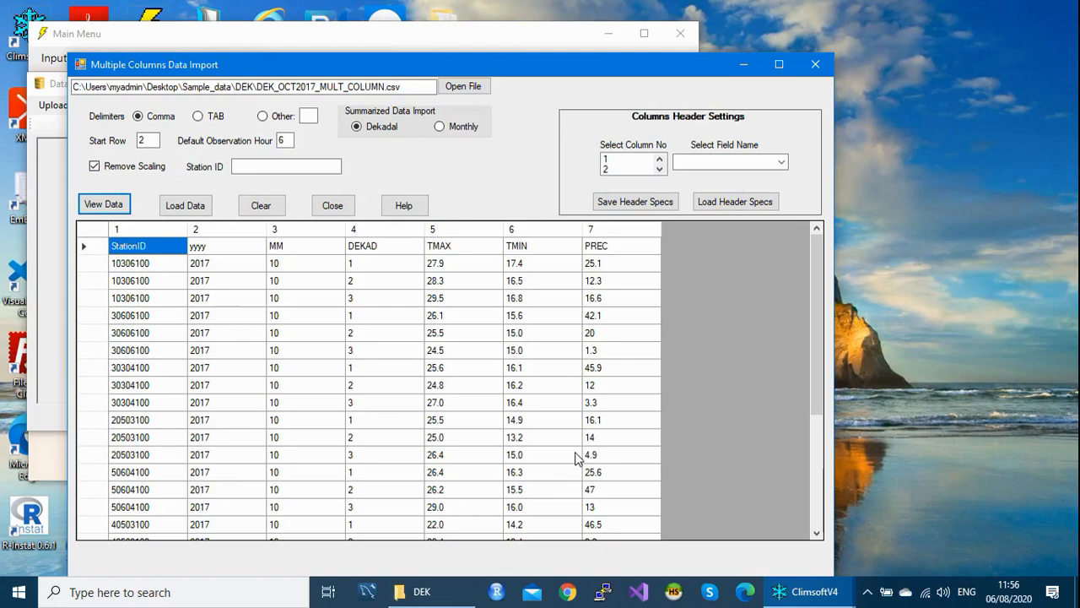
- Assign the field name station_id to column 1 and yyyy to column 2
left_click(620, 159)
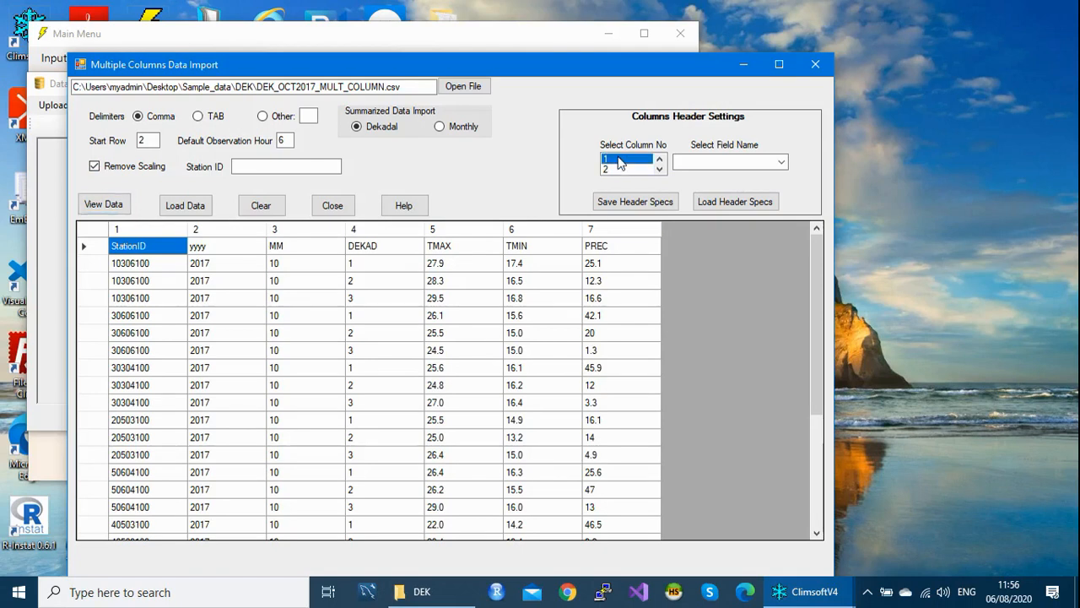
left_click(782, 165)
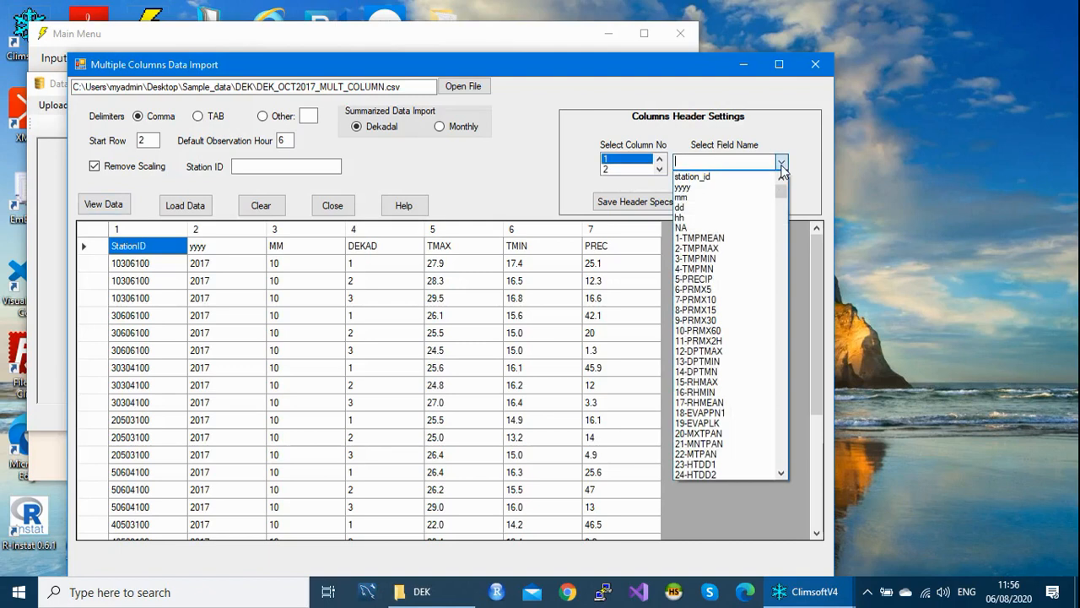
left_click(731, 176)
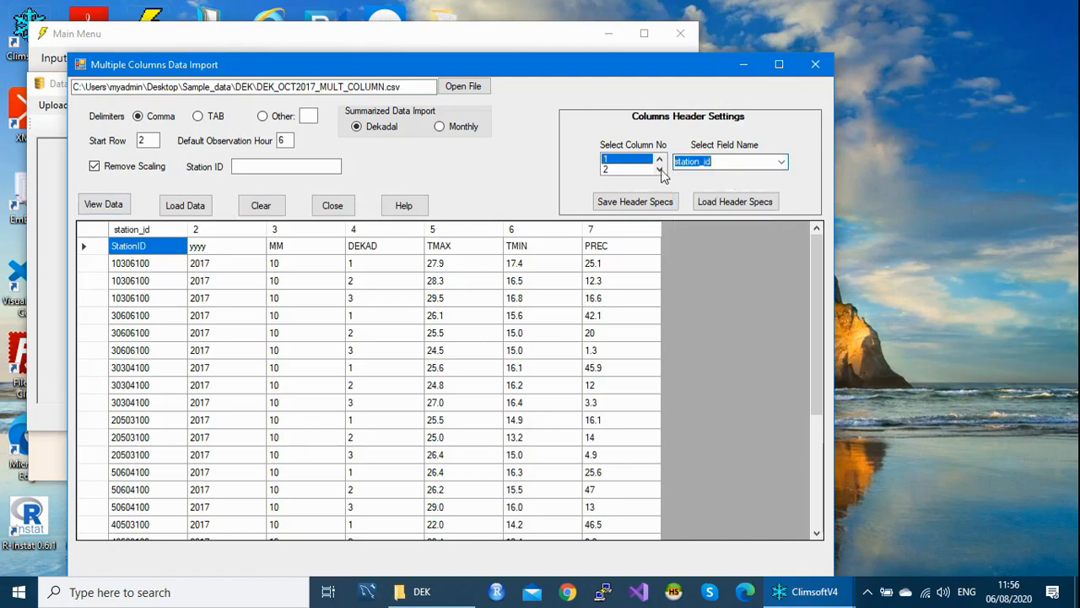
left_click(617, 169)
left_click(782, 162)
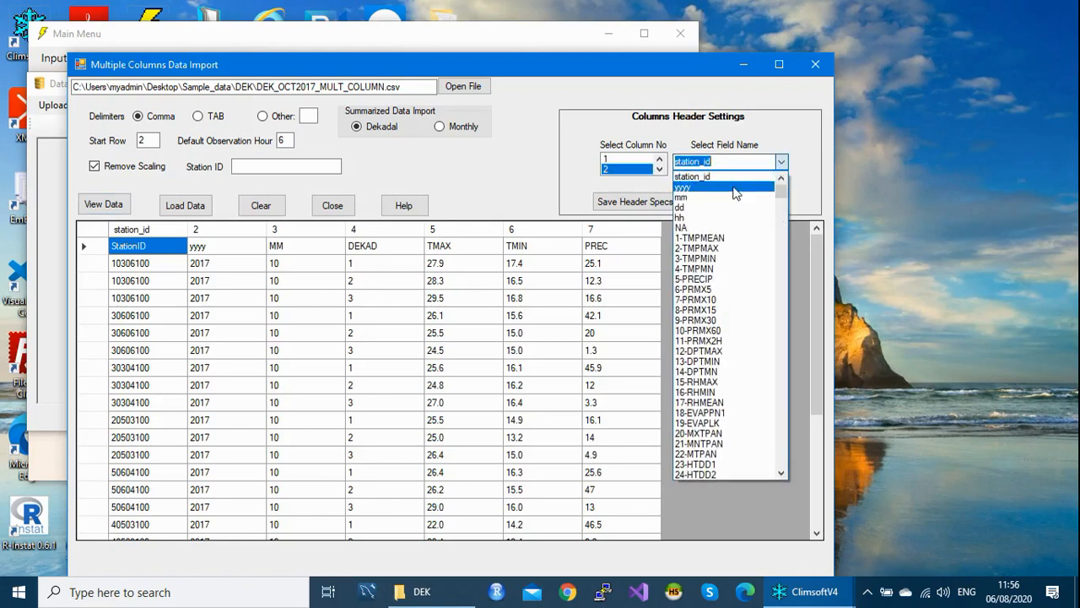
left_click(736, 193)
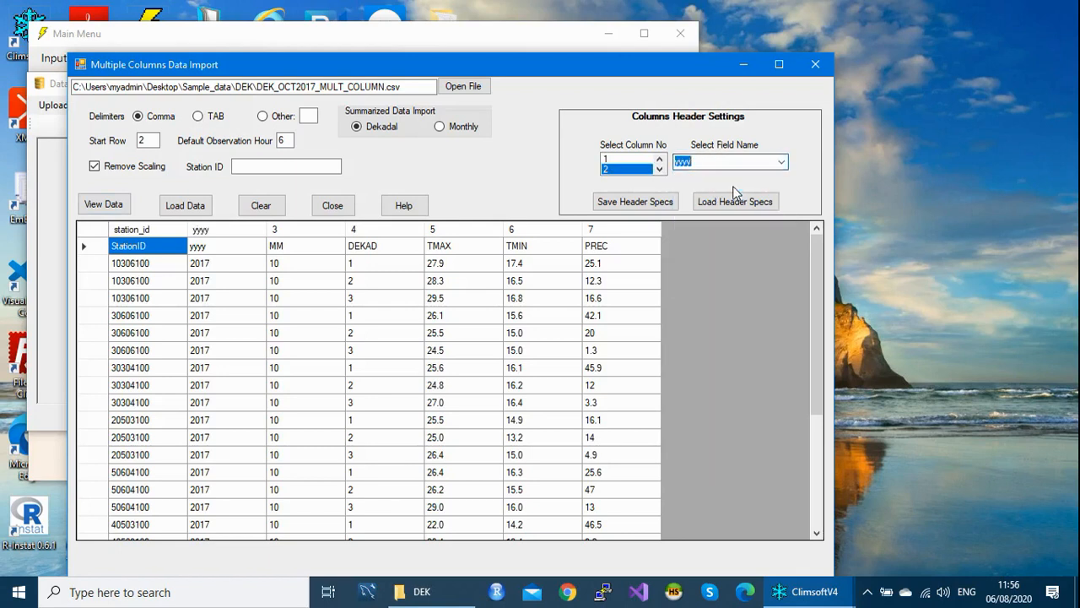
- Assign the field name mm to column 3 and dd to the DEKAD column 4
left_click(659, 169)
left_click(630, 168)
left_click(782, 161)
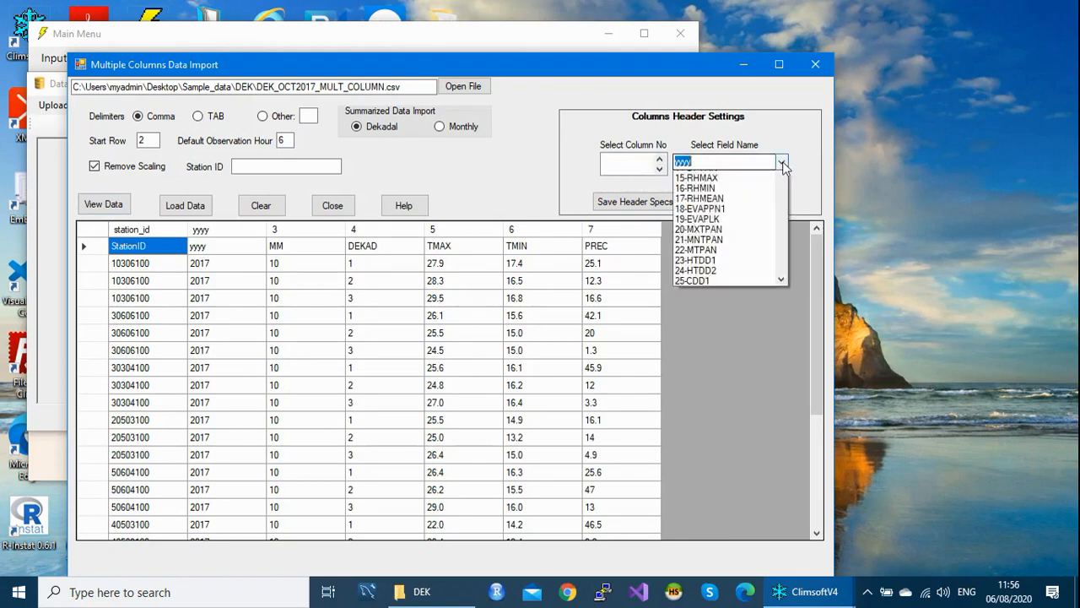
left_click(729, 186)
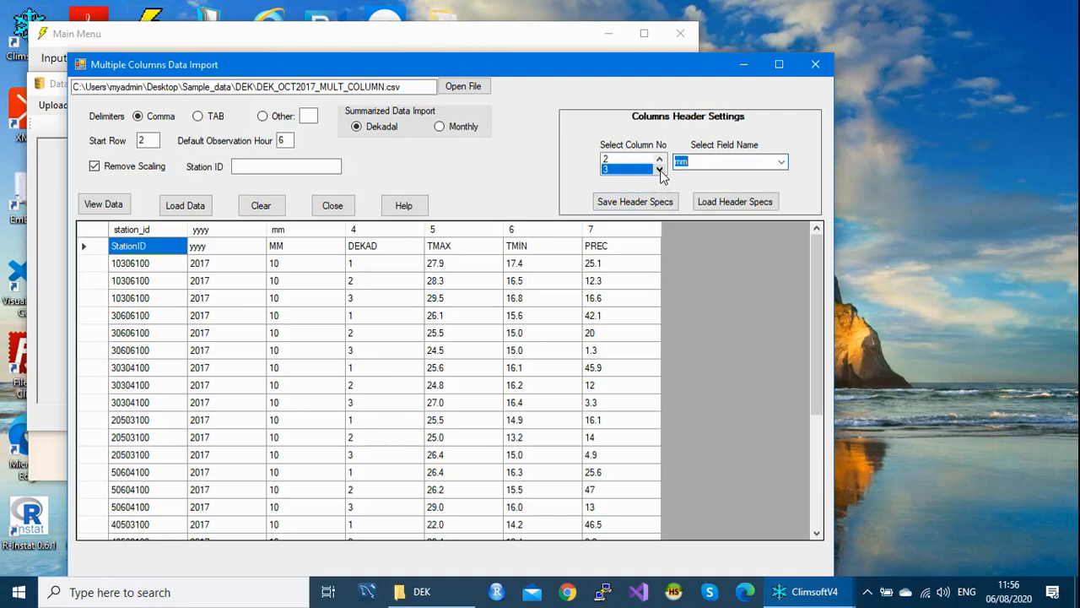
left_click(659, 168)
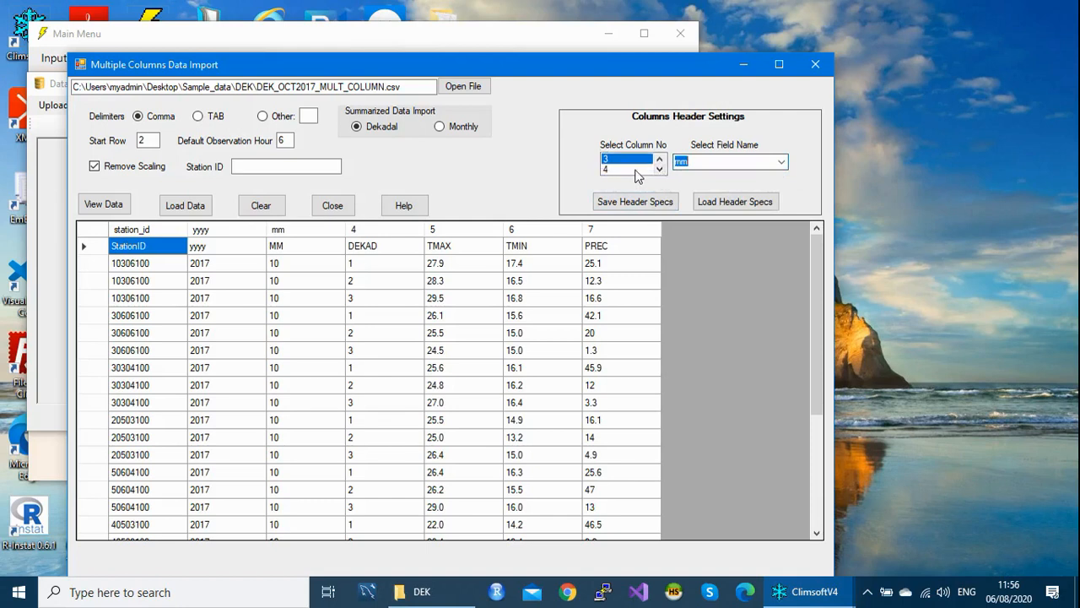
left_click(637, 169)
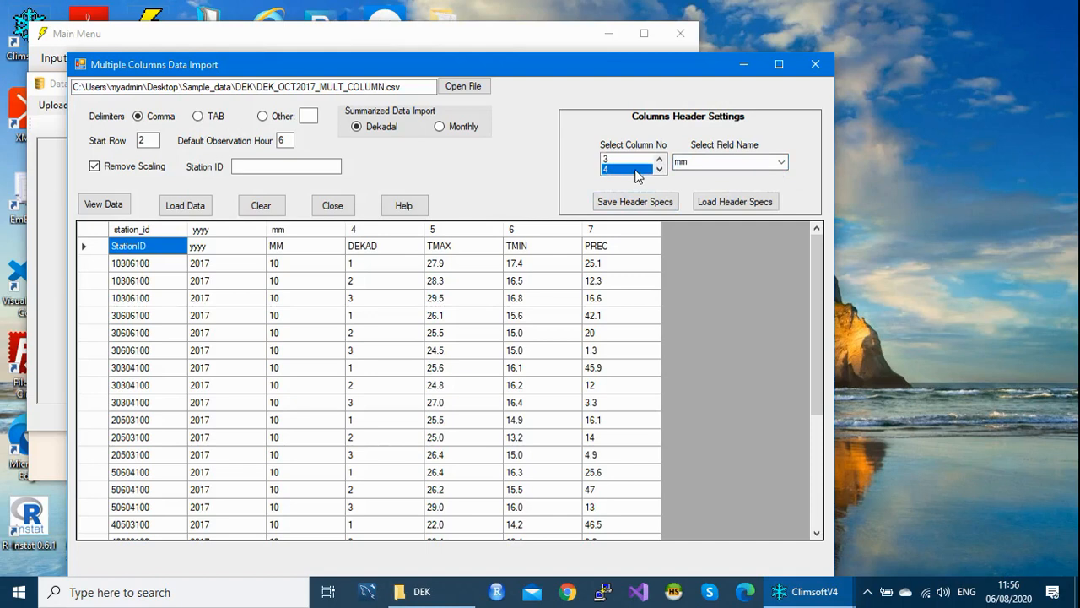
left_click(781, 163)
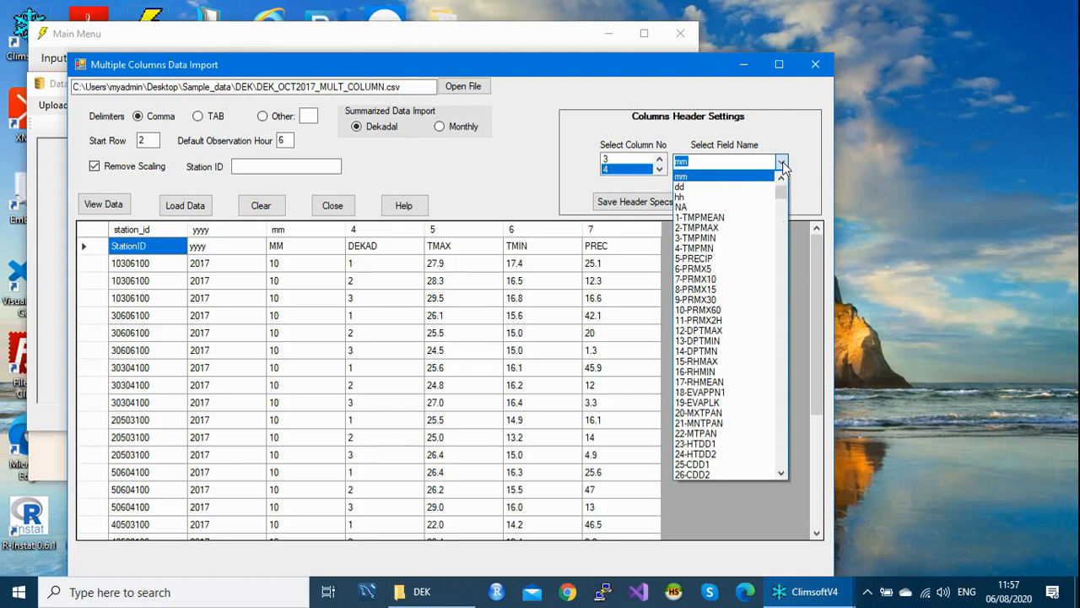
left_click(685, 187)
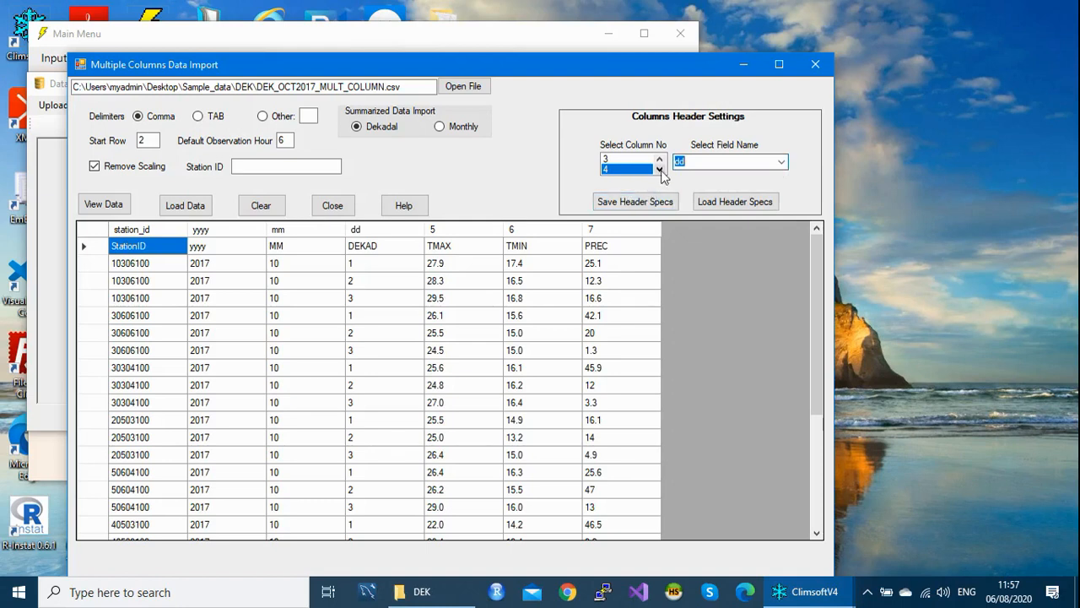
- Assign the element 2-TMPMAX to the TMAX column 5
left_click(659, 169)
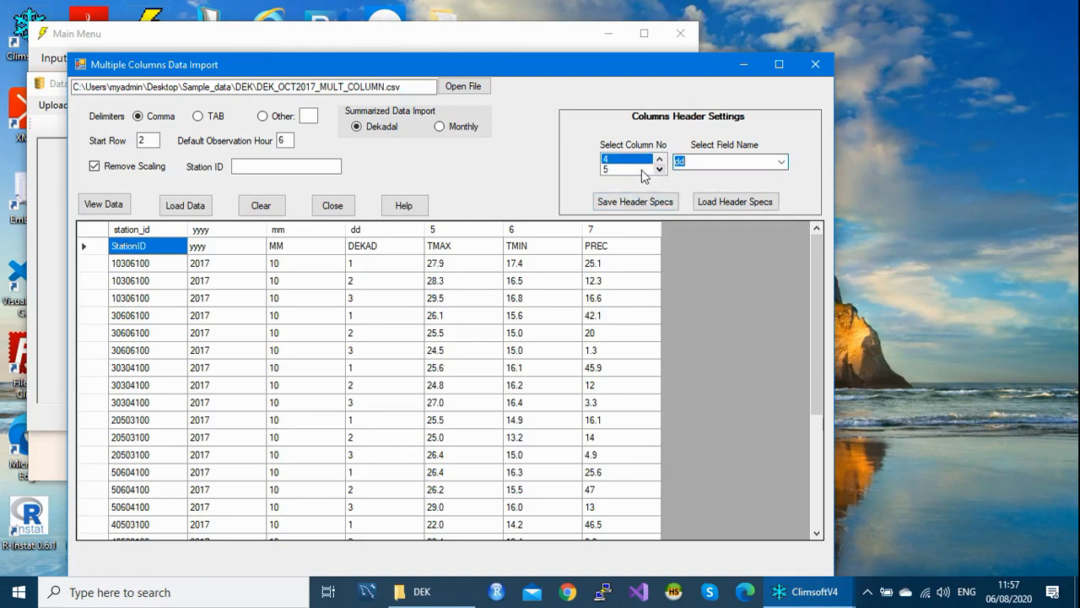
left_click(638, 170)
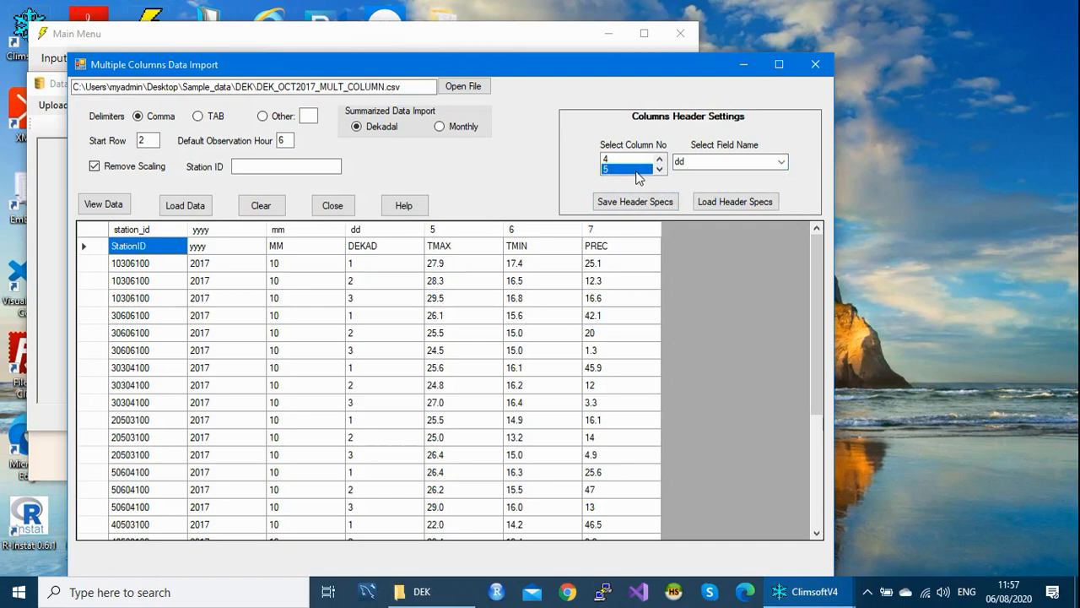
left_click(782, 163)
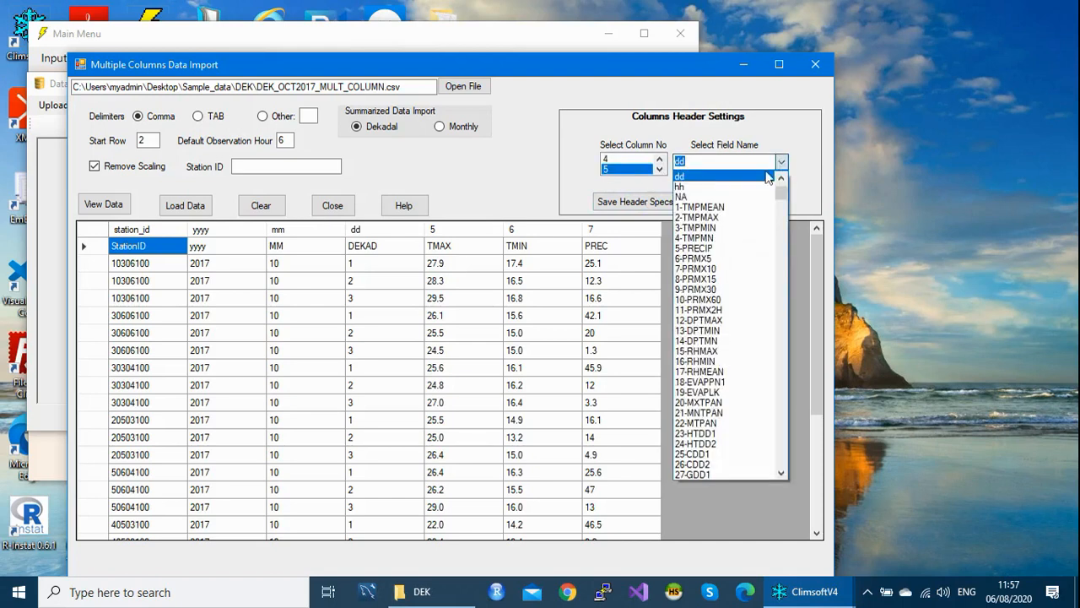
left_click(709, 217)
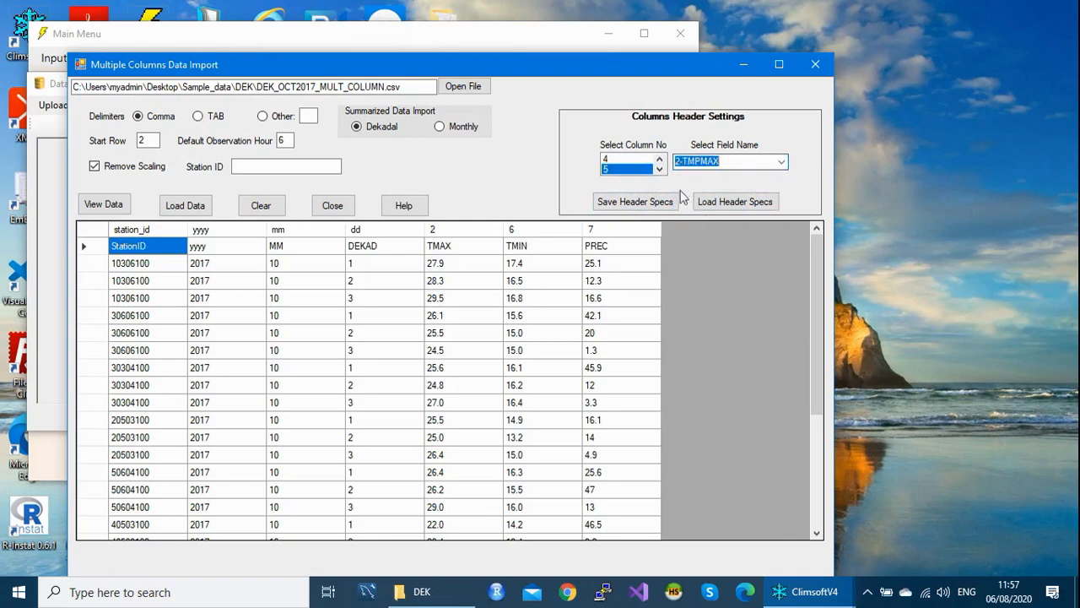
- Assign the element 3-TMPMIN to the TMIN column 6
left_click(660, 170)
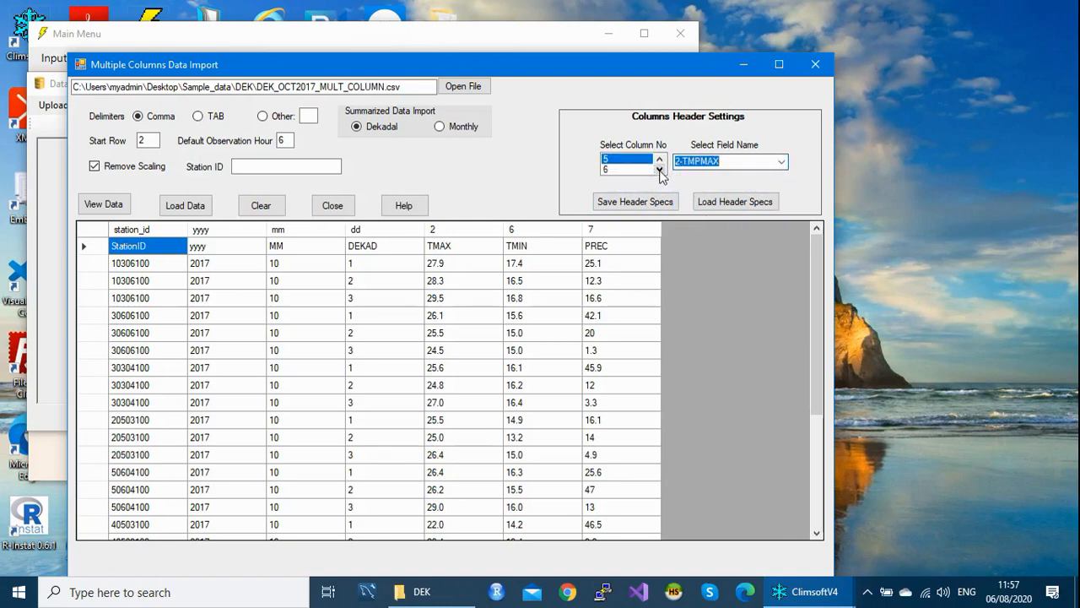
left_click(632, 170)
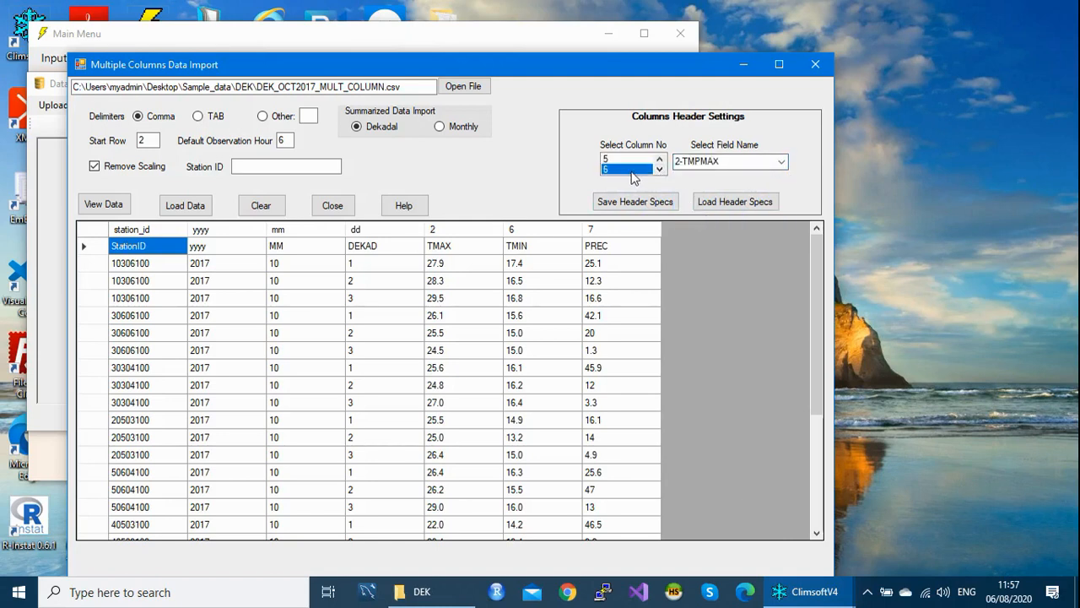
left_click(786, 164)
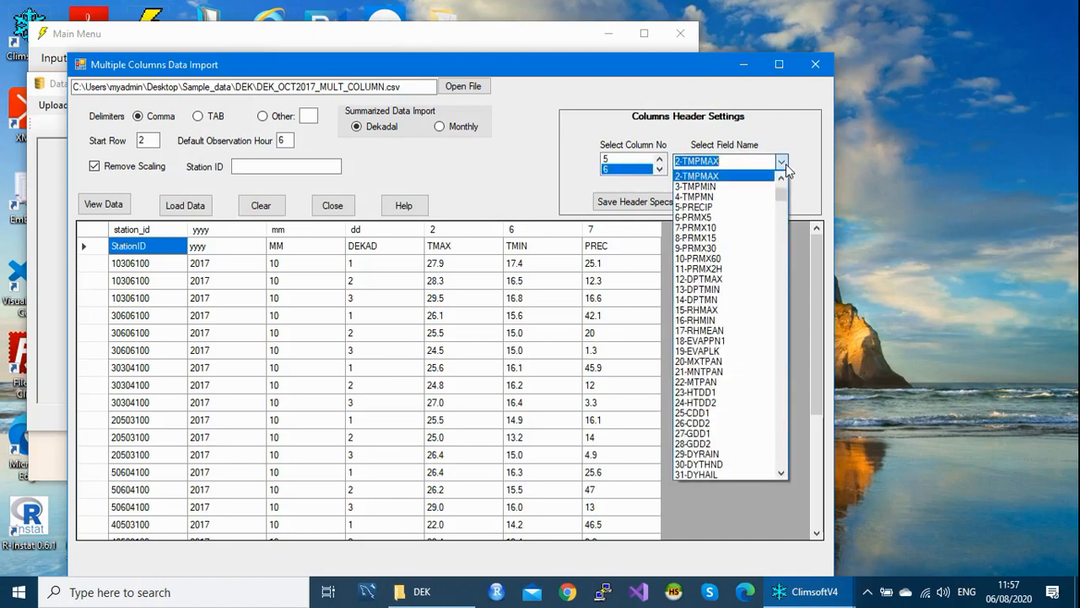
left_click(690, 186)
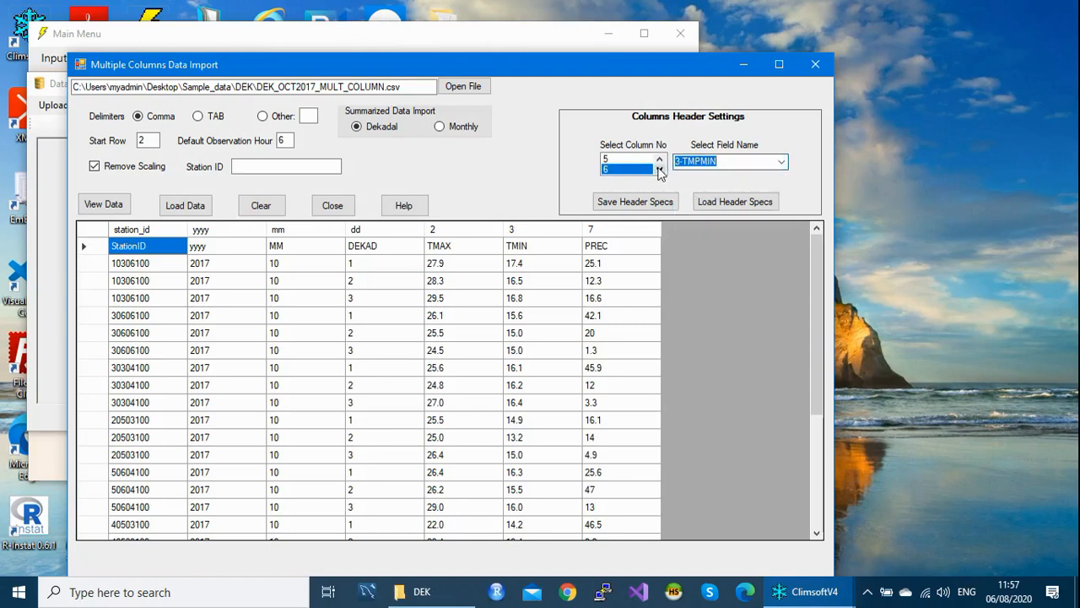
- Assign the element 5-PRECIP to the PREC column 7
left_click(659, 168)
left_click(645, 169)
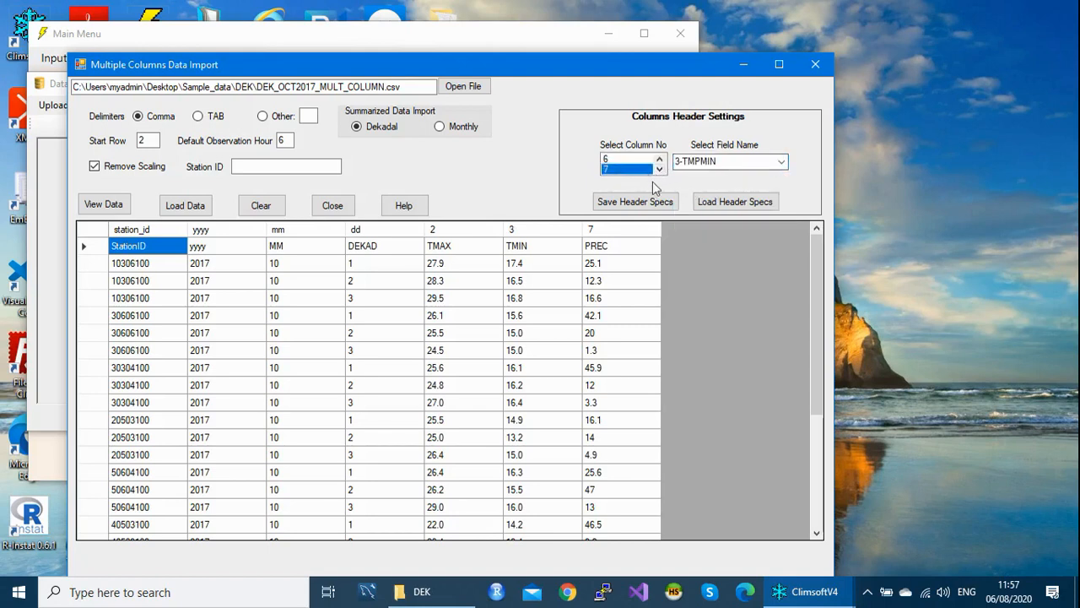
left_click(782, 162)
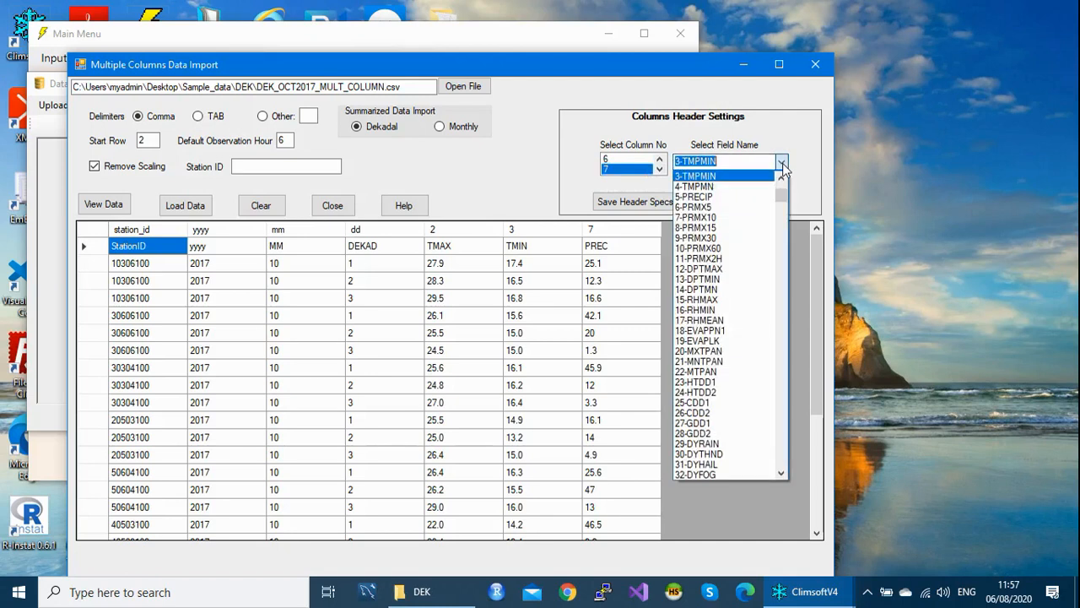
left_click(710, 197)
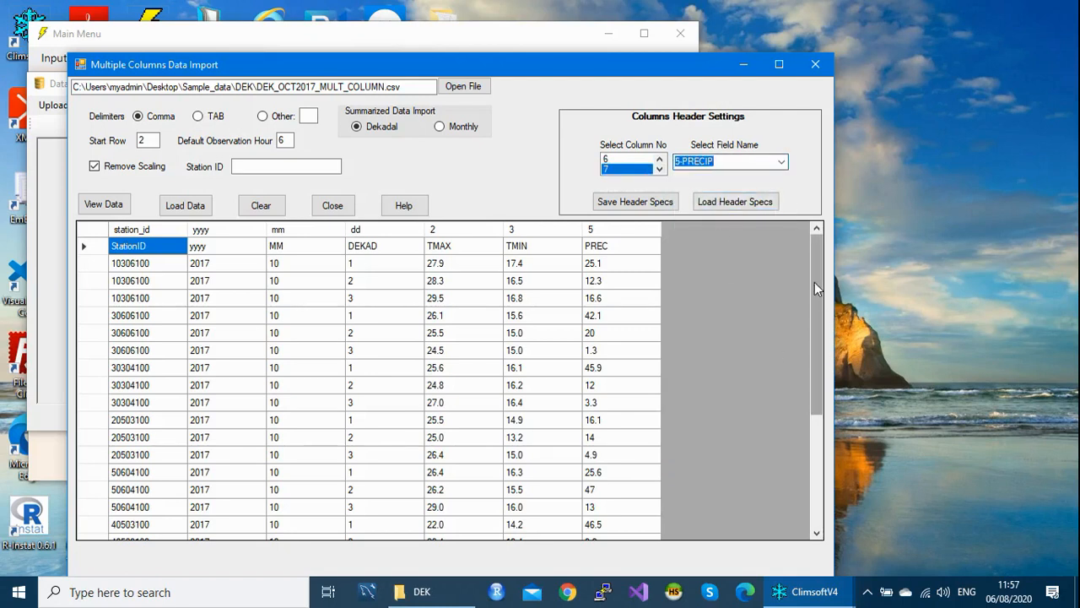
- Save the header specifications in the DEK folder, using the name DEK_OCT2017_MULT_COLUMN.csv with _headers inserted before the extension
left_click_drag(814, 283, 819, 484)
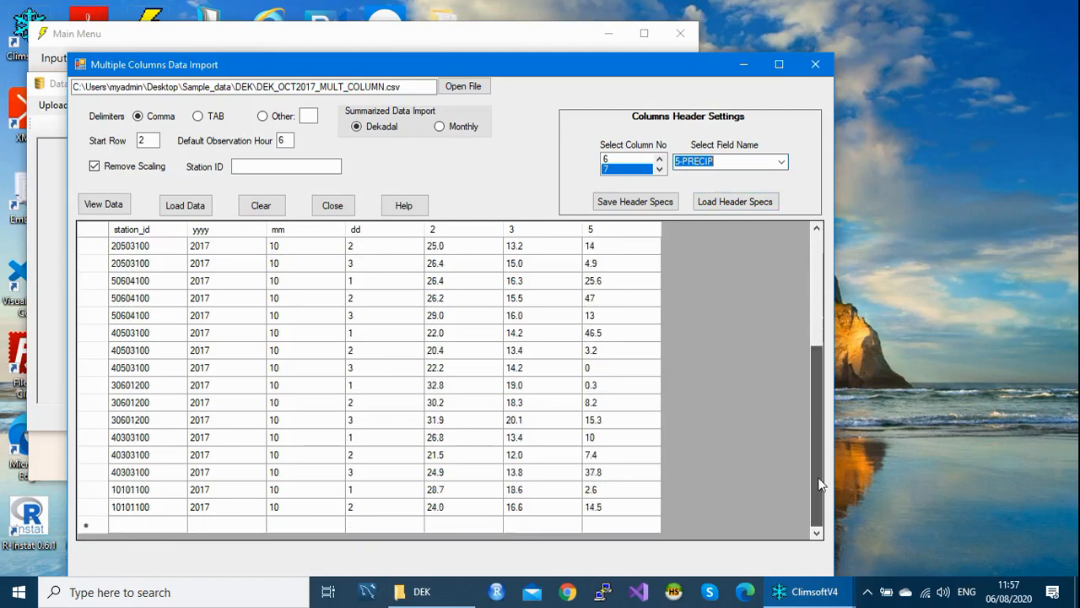
left_click_drag(809, 422, 813, 255)
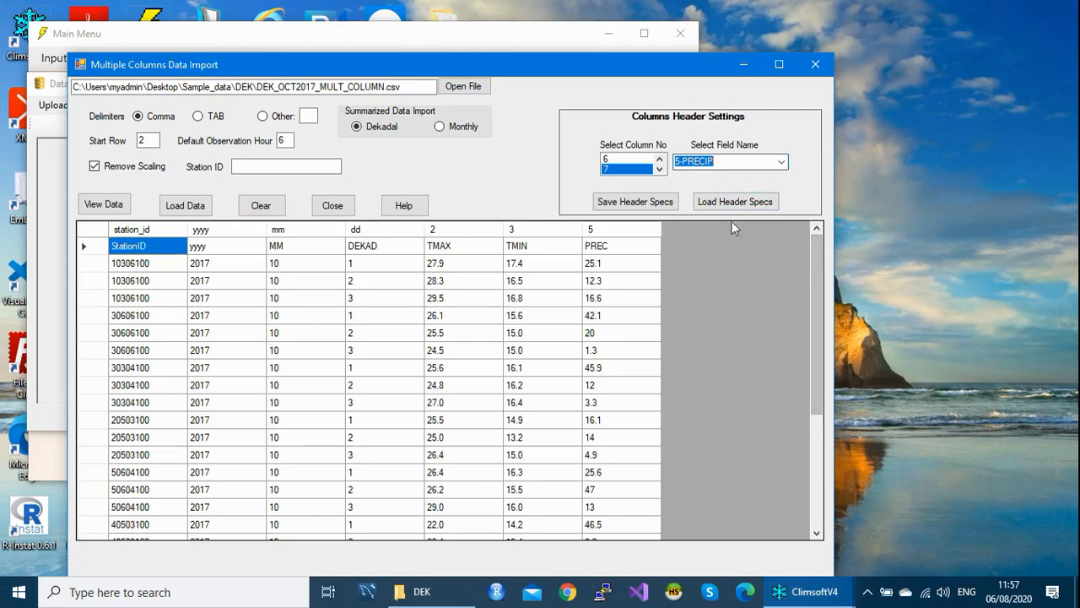
left_click(639, 203)
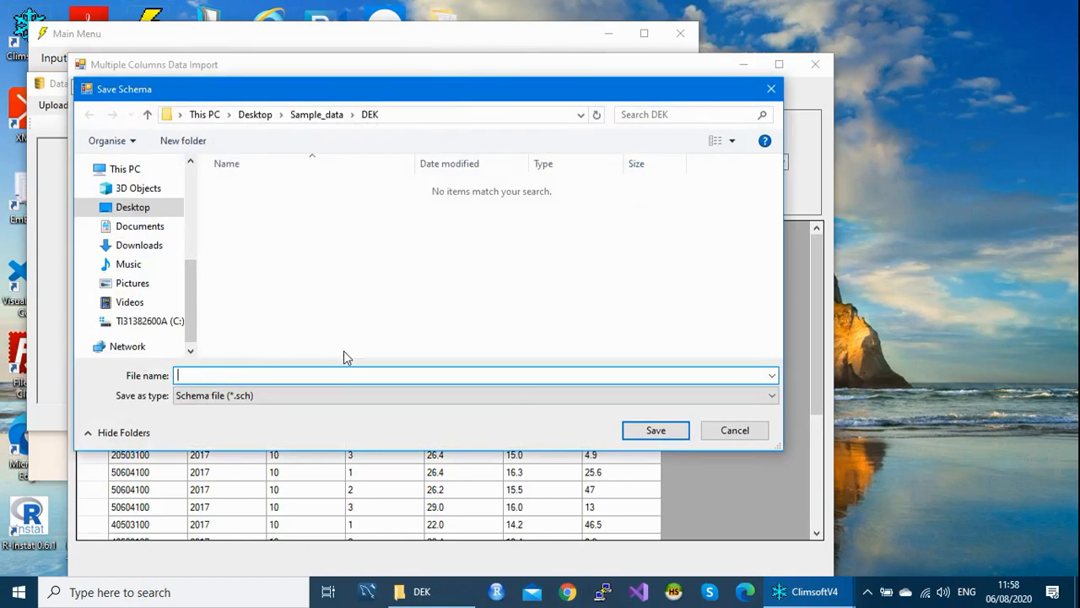
type("dek")
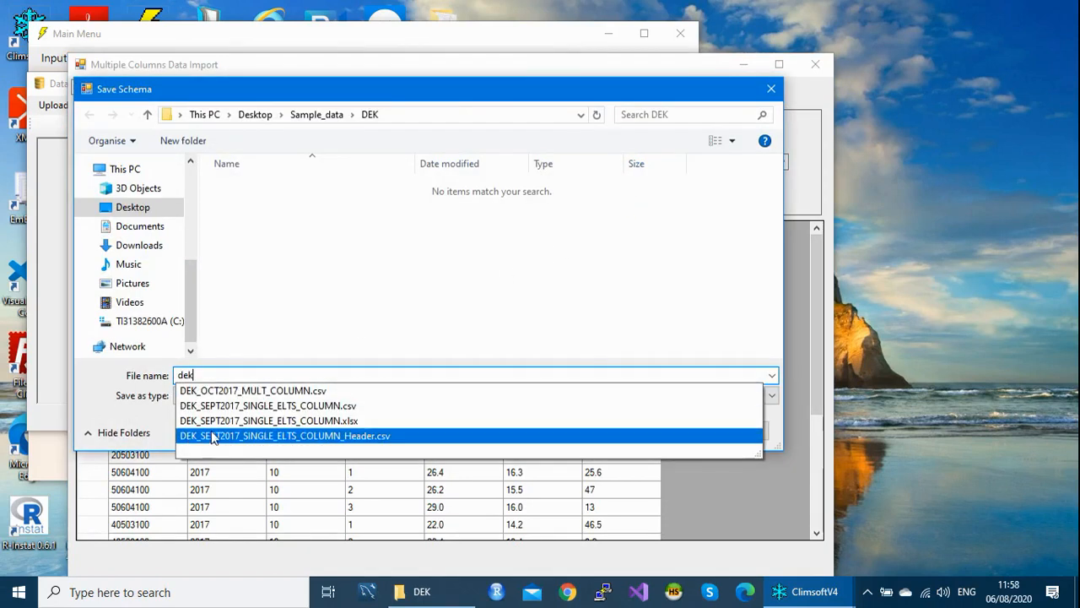
left_click(229, 391)
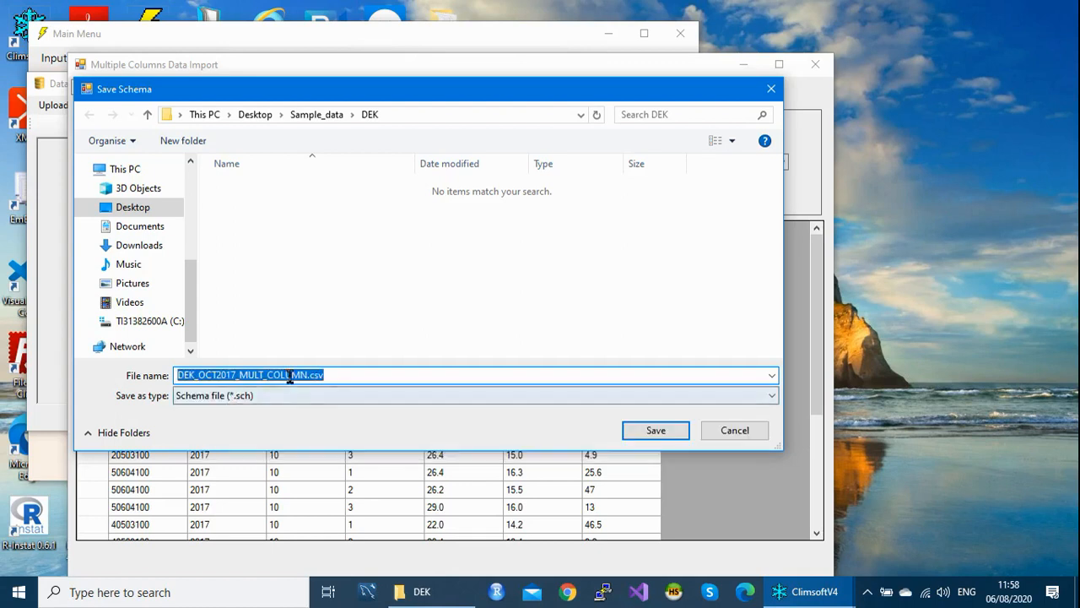
left_click(307, 374)
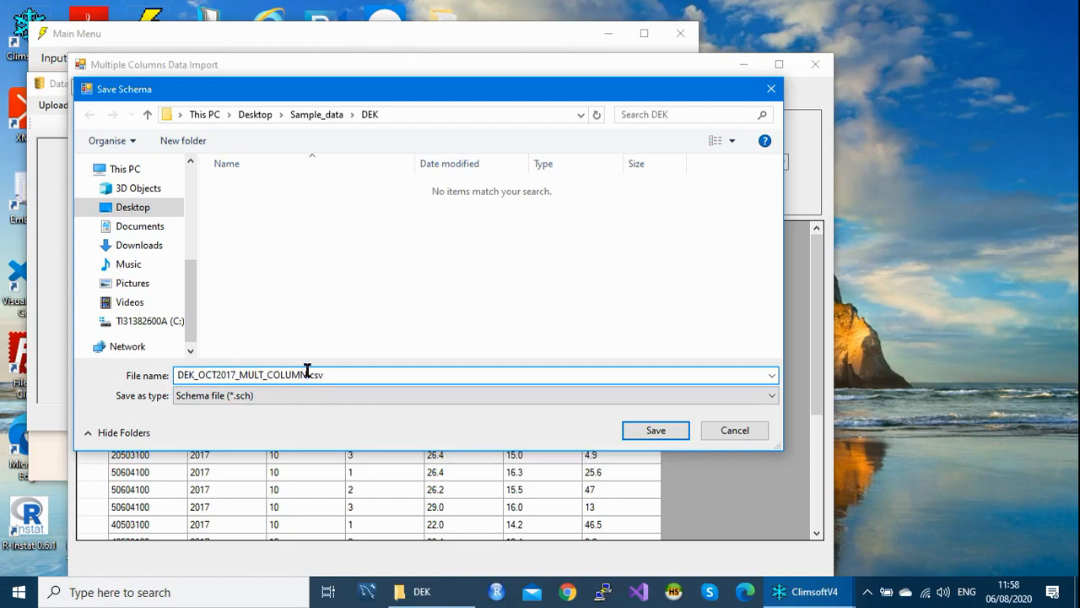
type("_headers")
left_click(656, 431)
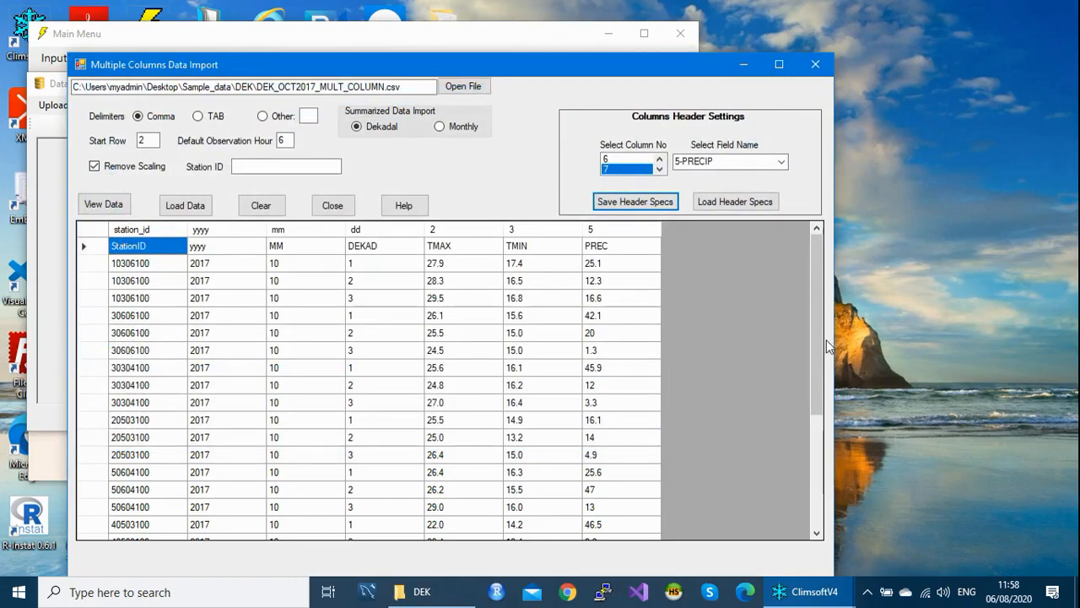
- Load the mapped October 2017 data into the database and close the import and Database Utilities windows
left_click_drag(818, 309, 833, 249)
left_click(184, 206)
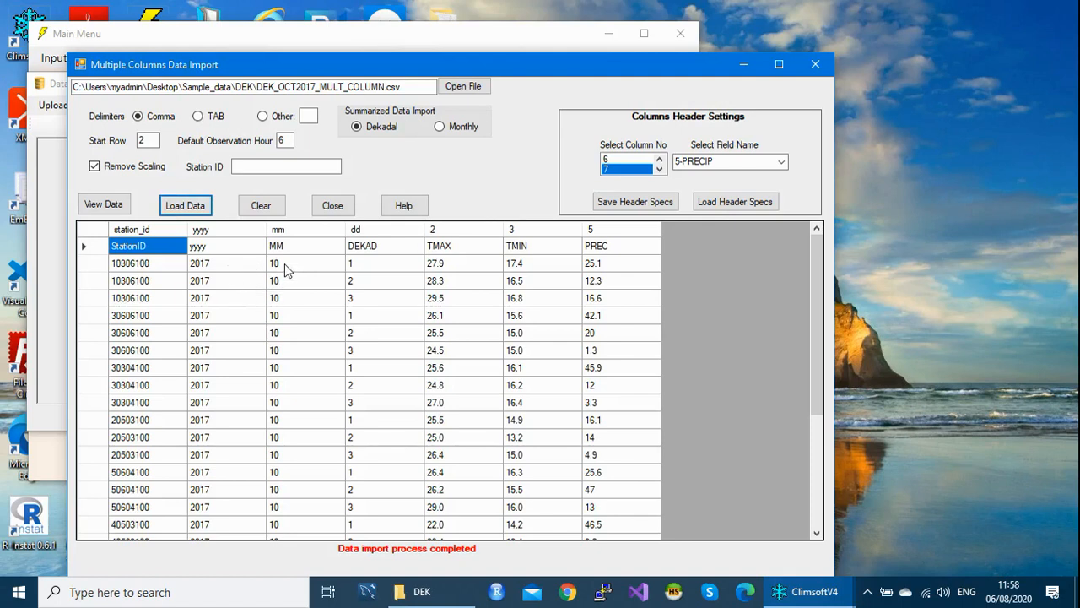
left_click(816, 66)
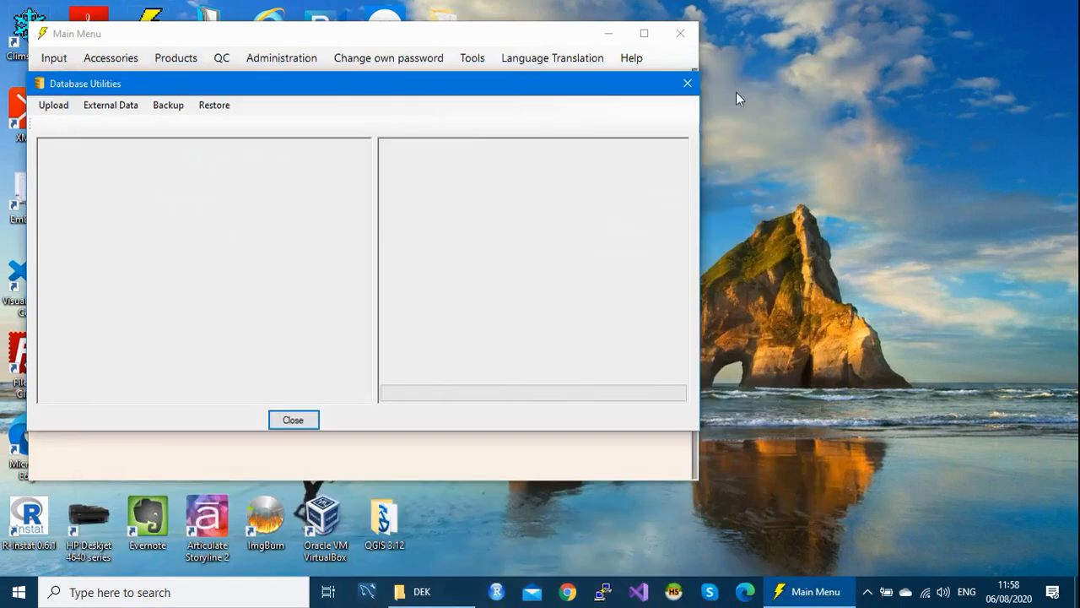
left_click(687, 85)
- Open Update Observations and set the record selection to station 10306100 and element code 2
left_click(275, 61)
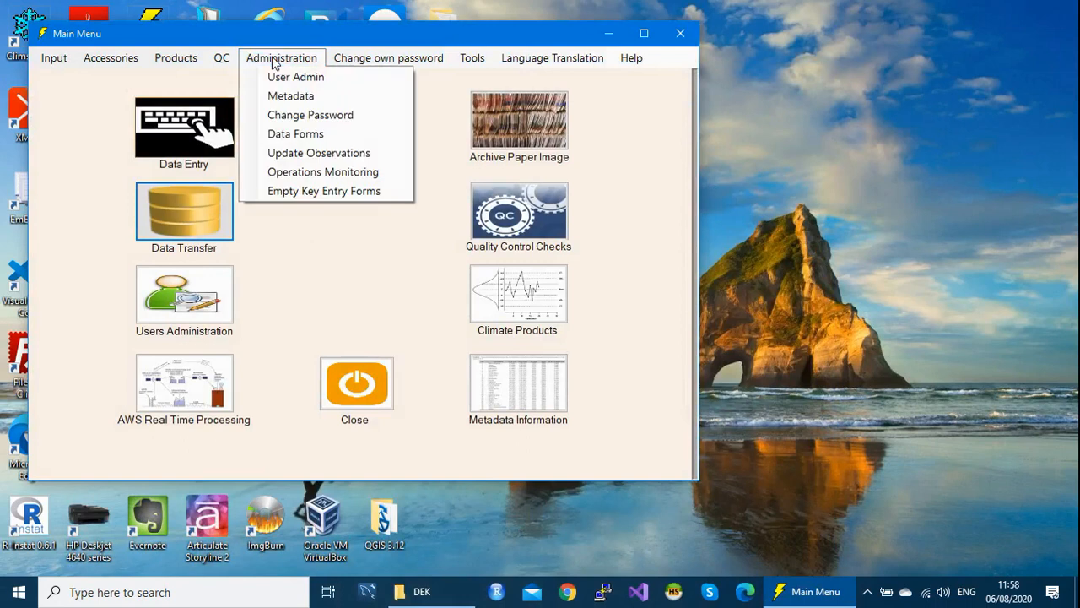
left_click(313, 155)
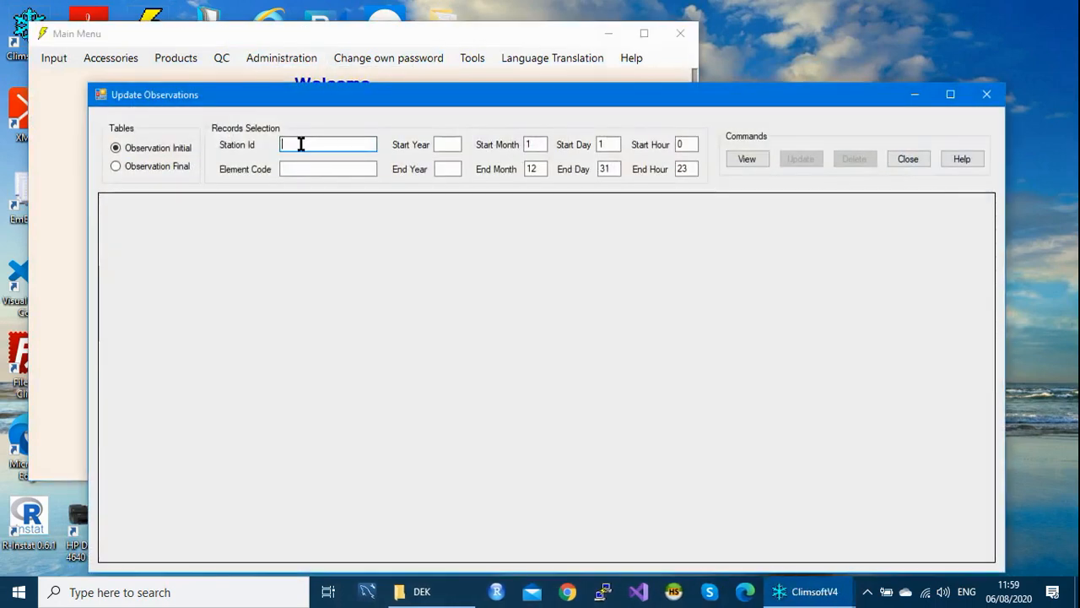
type("1030")
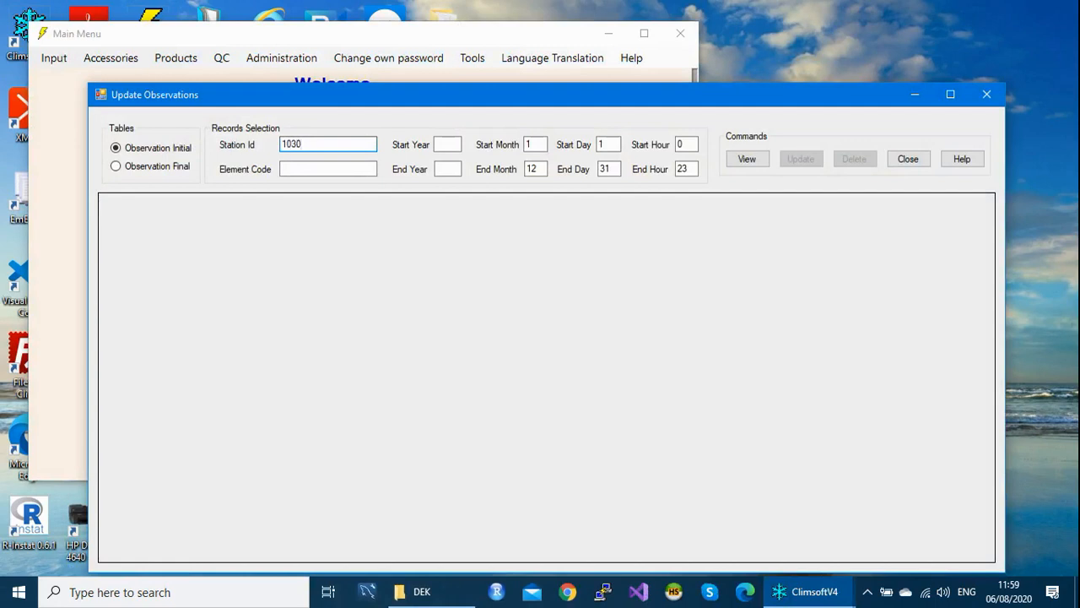
type("6100")
left_click(302, 167)
type("2")
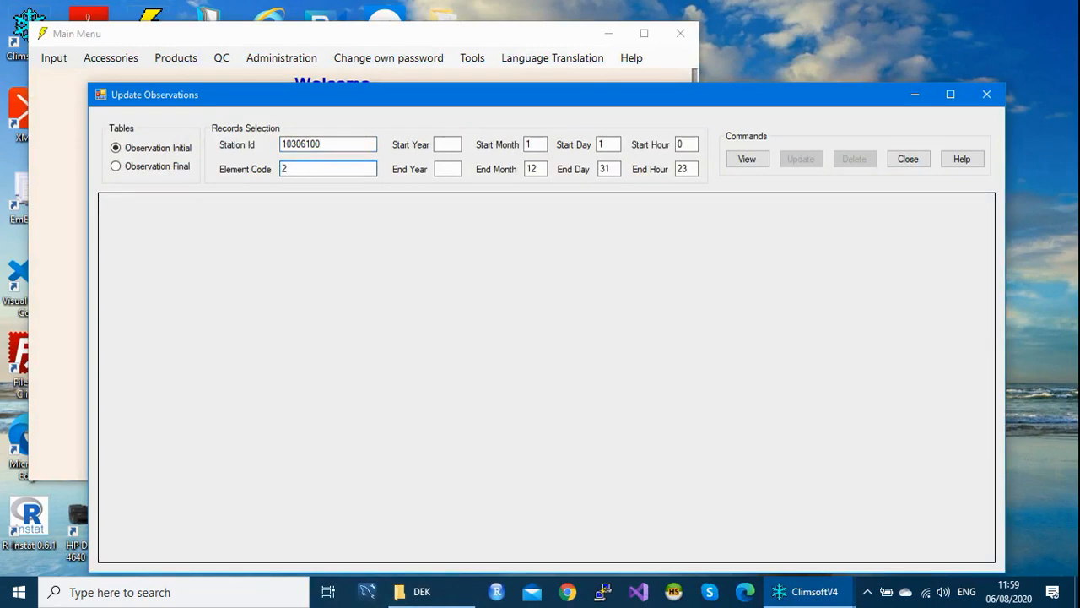
- Set the start and end years to 2017 and the start month to 10, and view the matching records
left_click(454, 145)
type("2017")
left_click(448, 169)
type("2017")
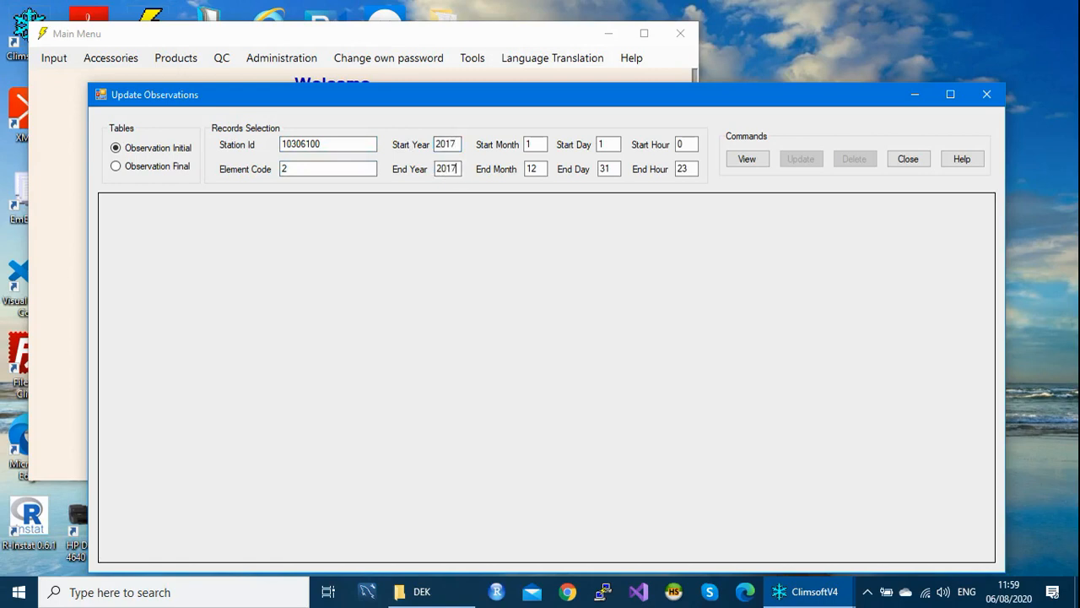
left_click(533, 144)
type("0")
left_click(748, 160)
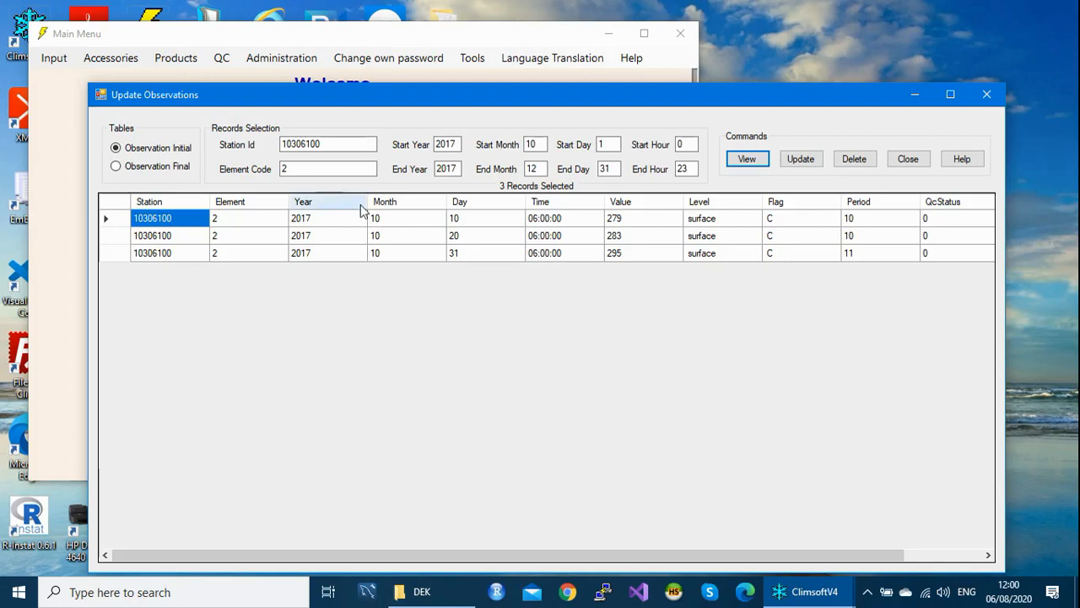
- View the same station's records for element code 3 and for element code 5
double_click(286, 168)
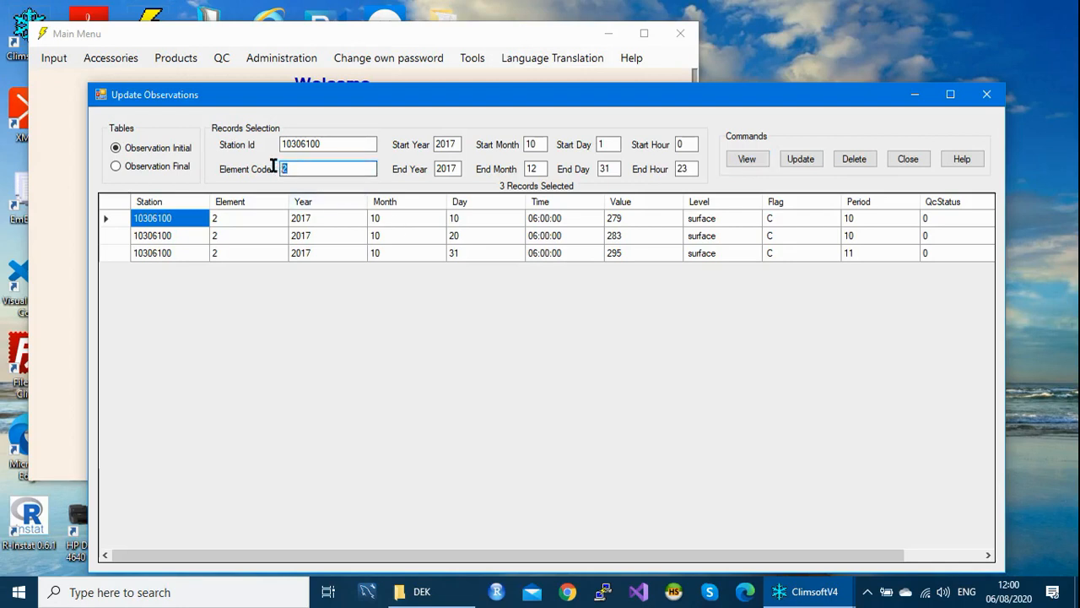
type("3")
left_click(745, 162)
double_click(297, 169)
type("5")
left_click(753, 161)
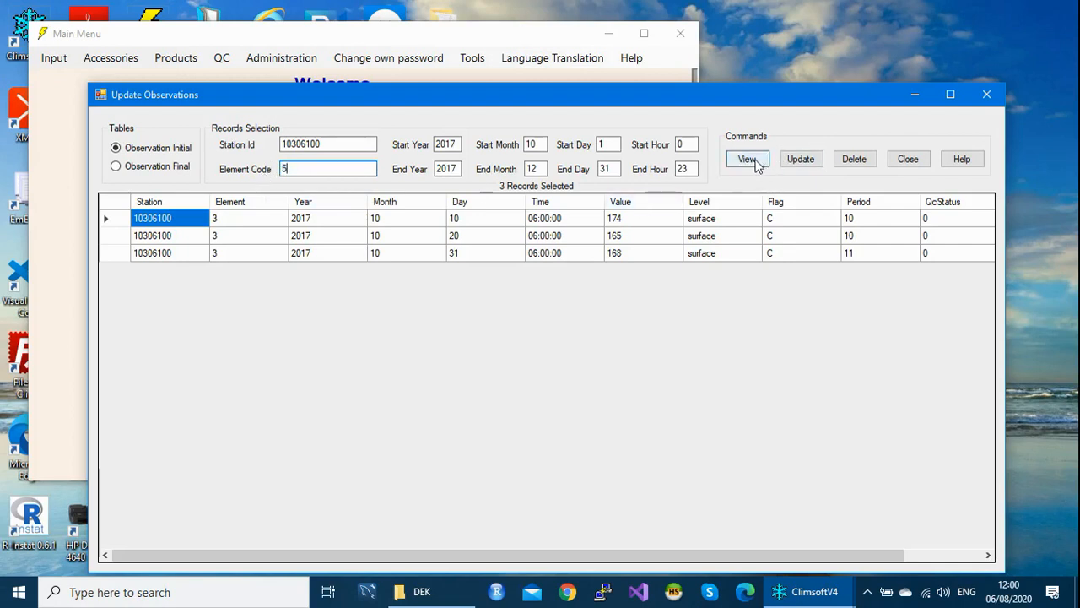